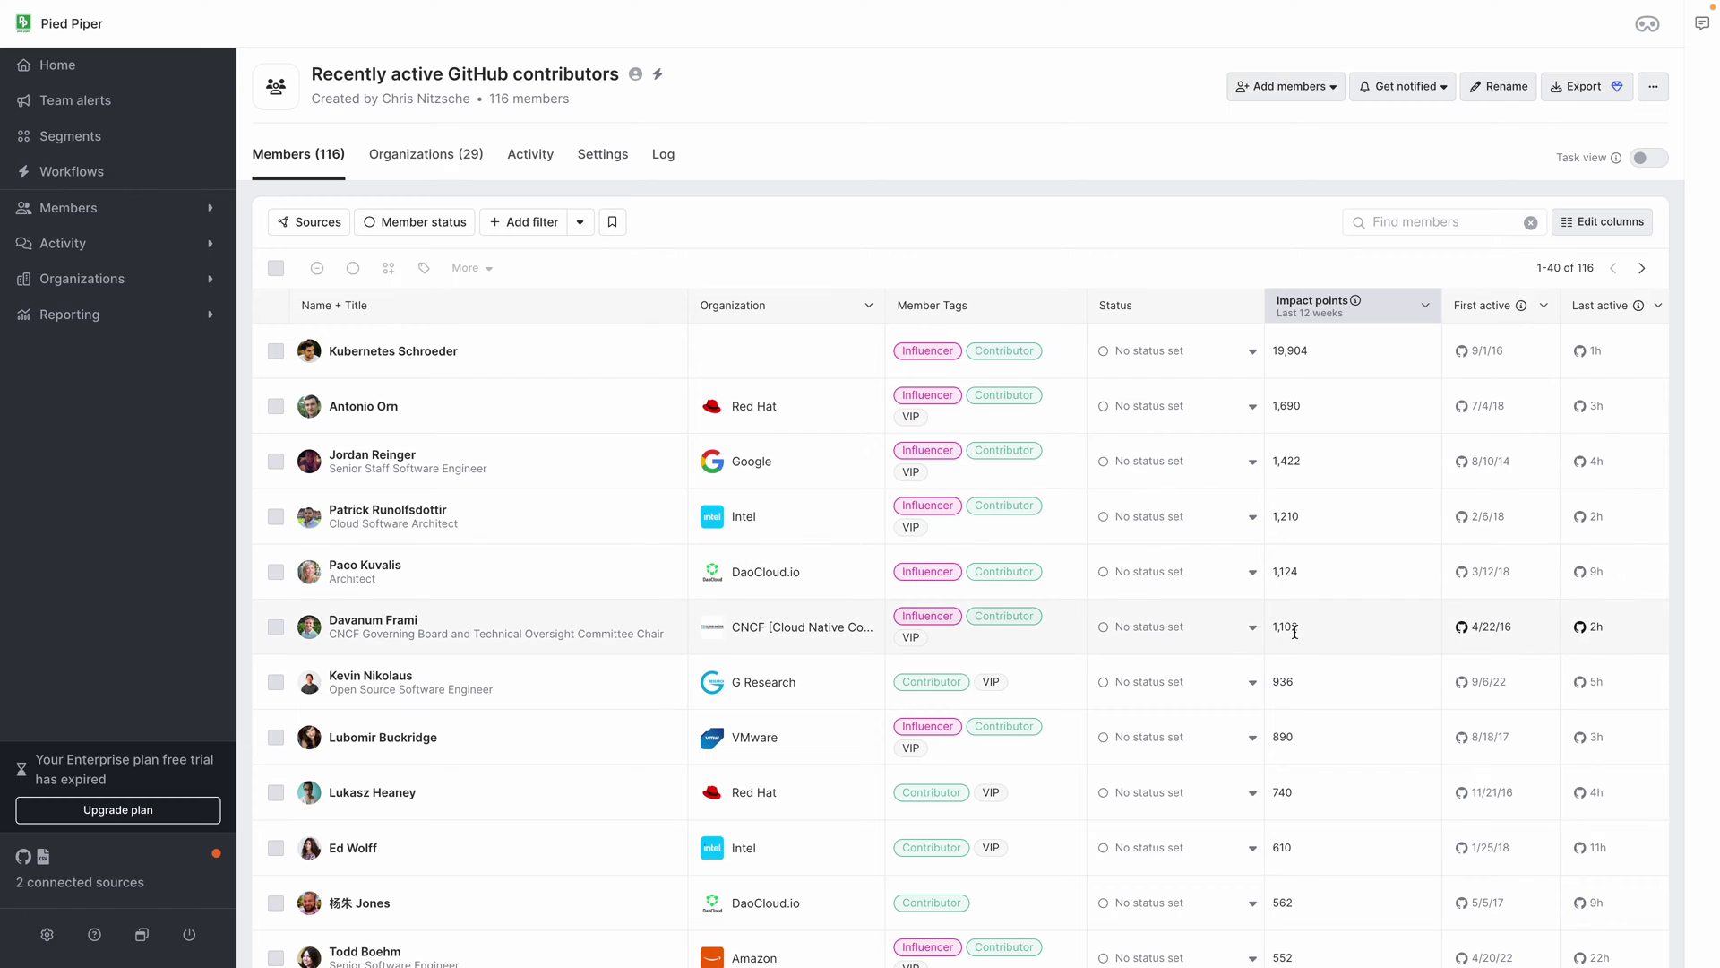
Step: Preview a contributor's profile, then start connecting GitHub and confirm having admin access
{"action": "left_click", "coordinate": [644, 516]}
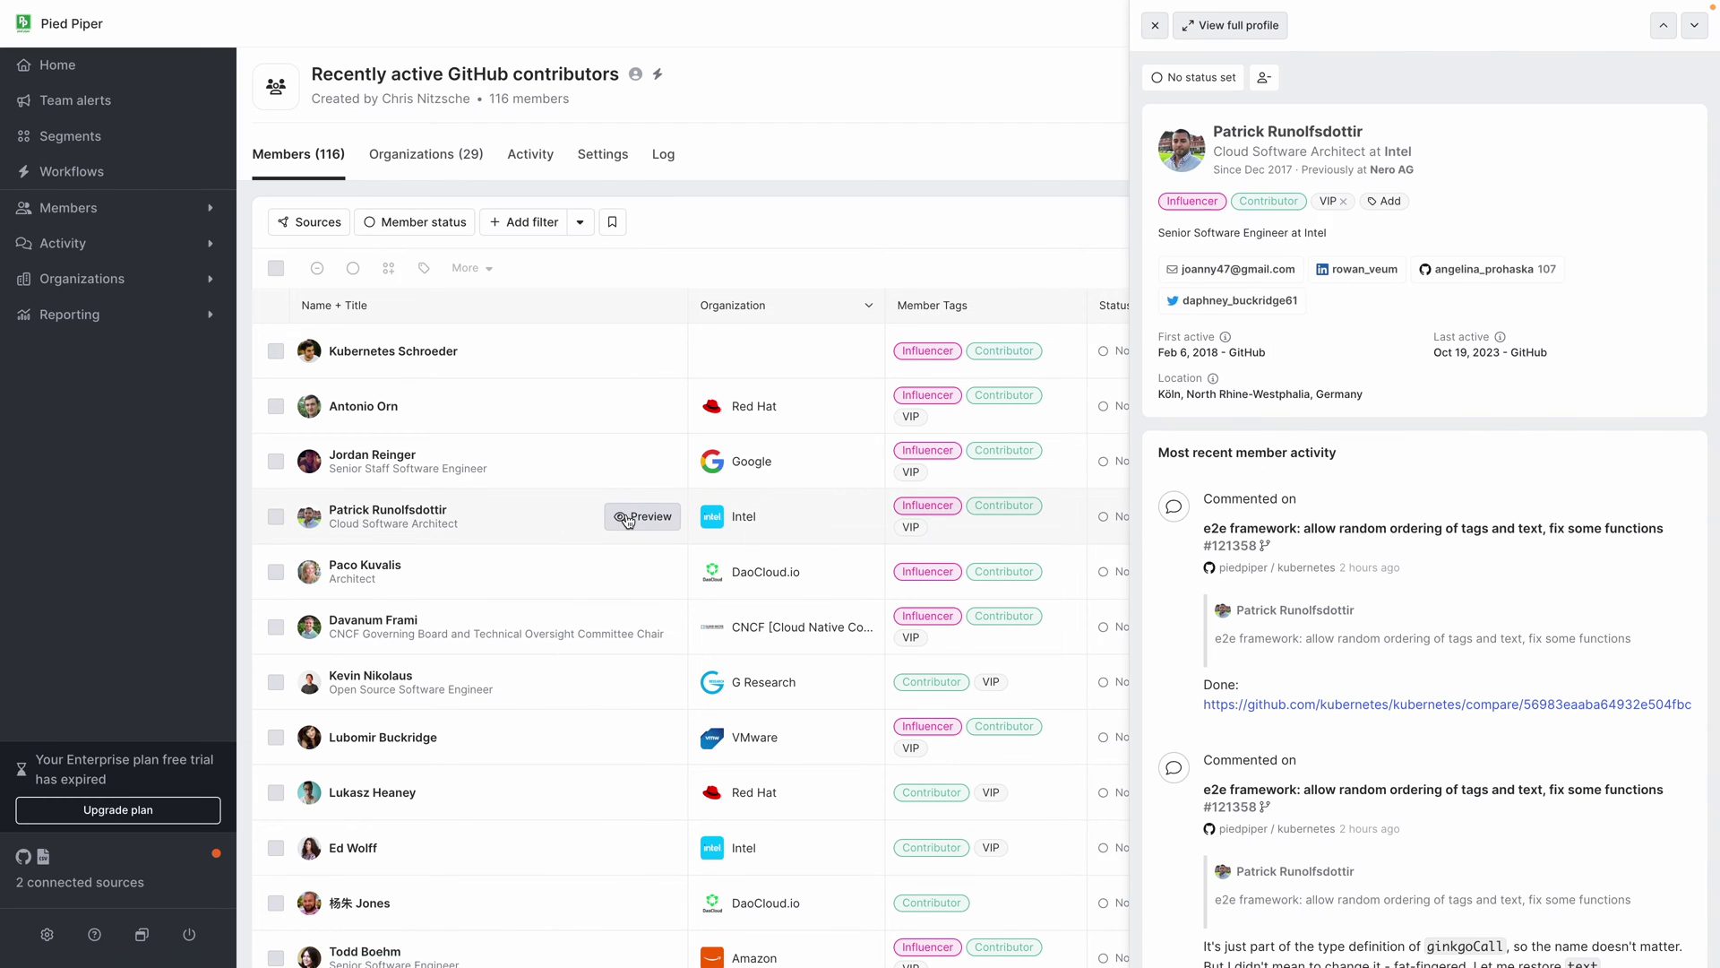
{"action": "scroll", "coordinate": [1290, 421], "scroll_direction": "down", "scroll_amount": 3}
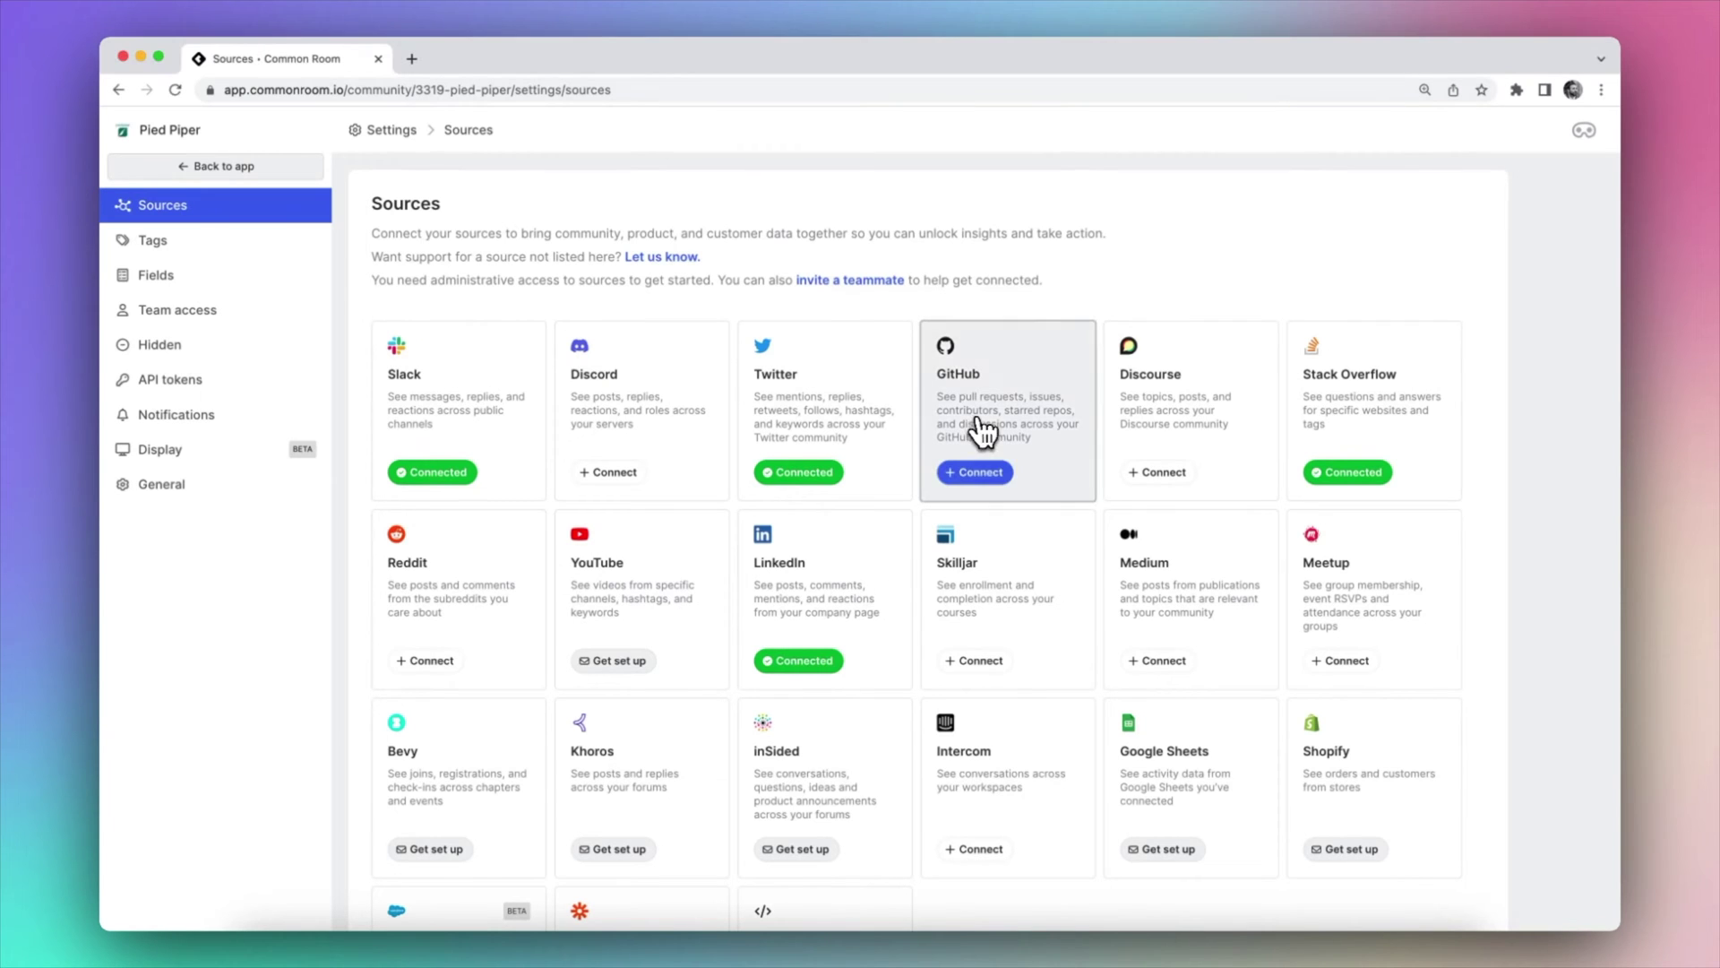
{"action": "left_click", "coordinate": [980, 473]}
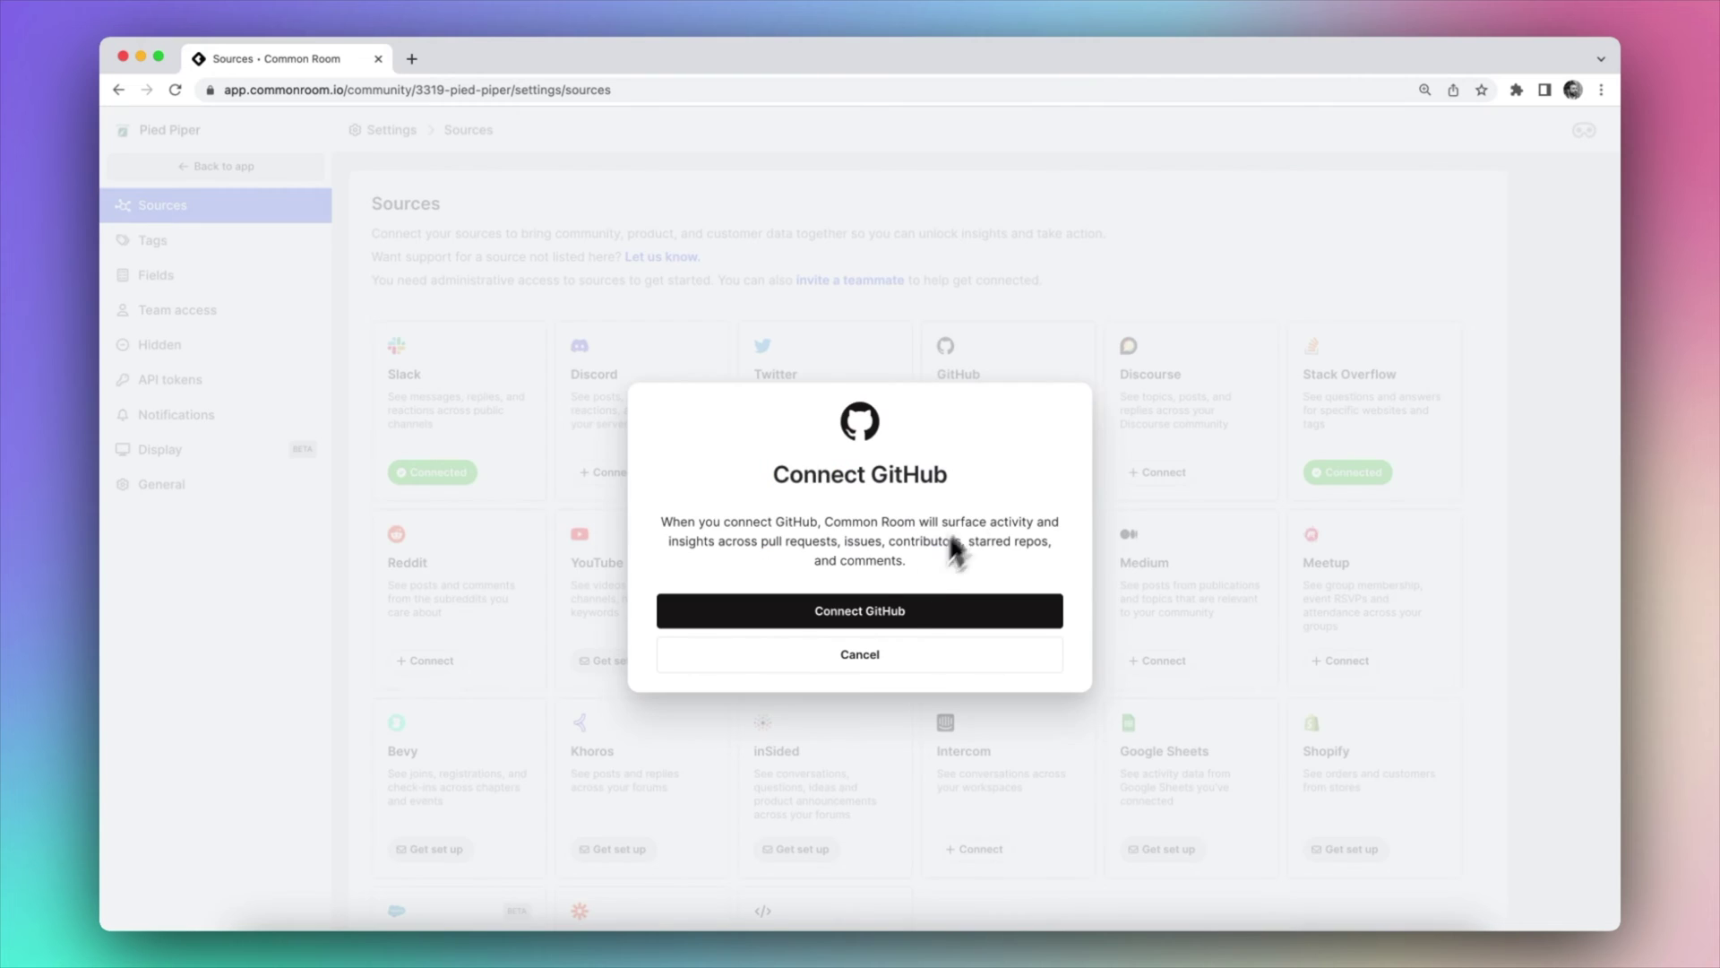
{"action": "left_click", "coordinate": [895, 611]}
{"action": "left_click", "coordinate": [627, 432]}
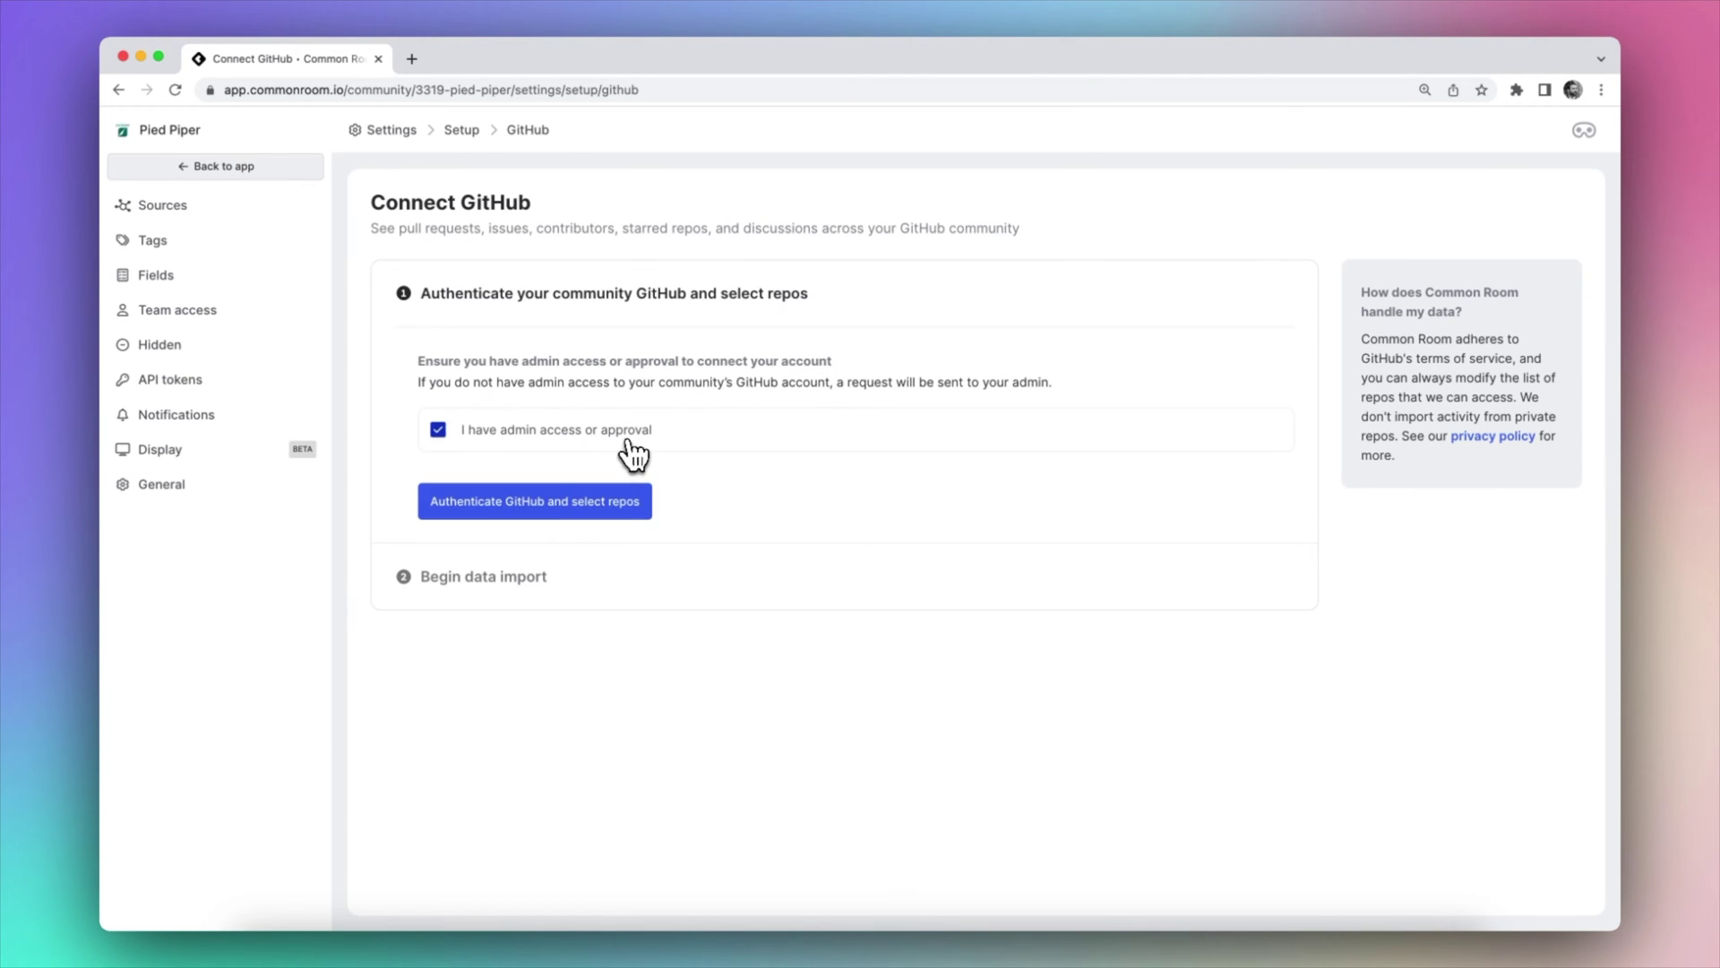
Step: Install and authorize Common Room on the personal GitHub account for all repositories, then confirm provisioning
{"action": "left_click", "coordinate": [613, 499]}
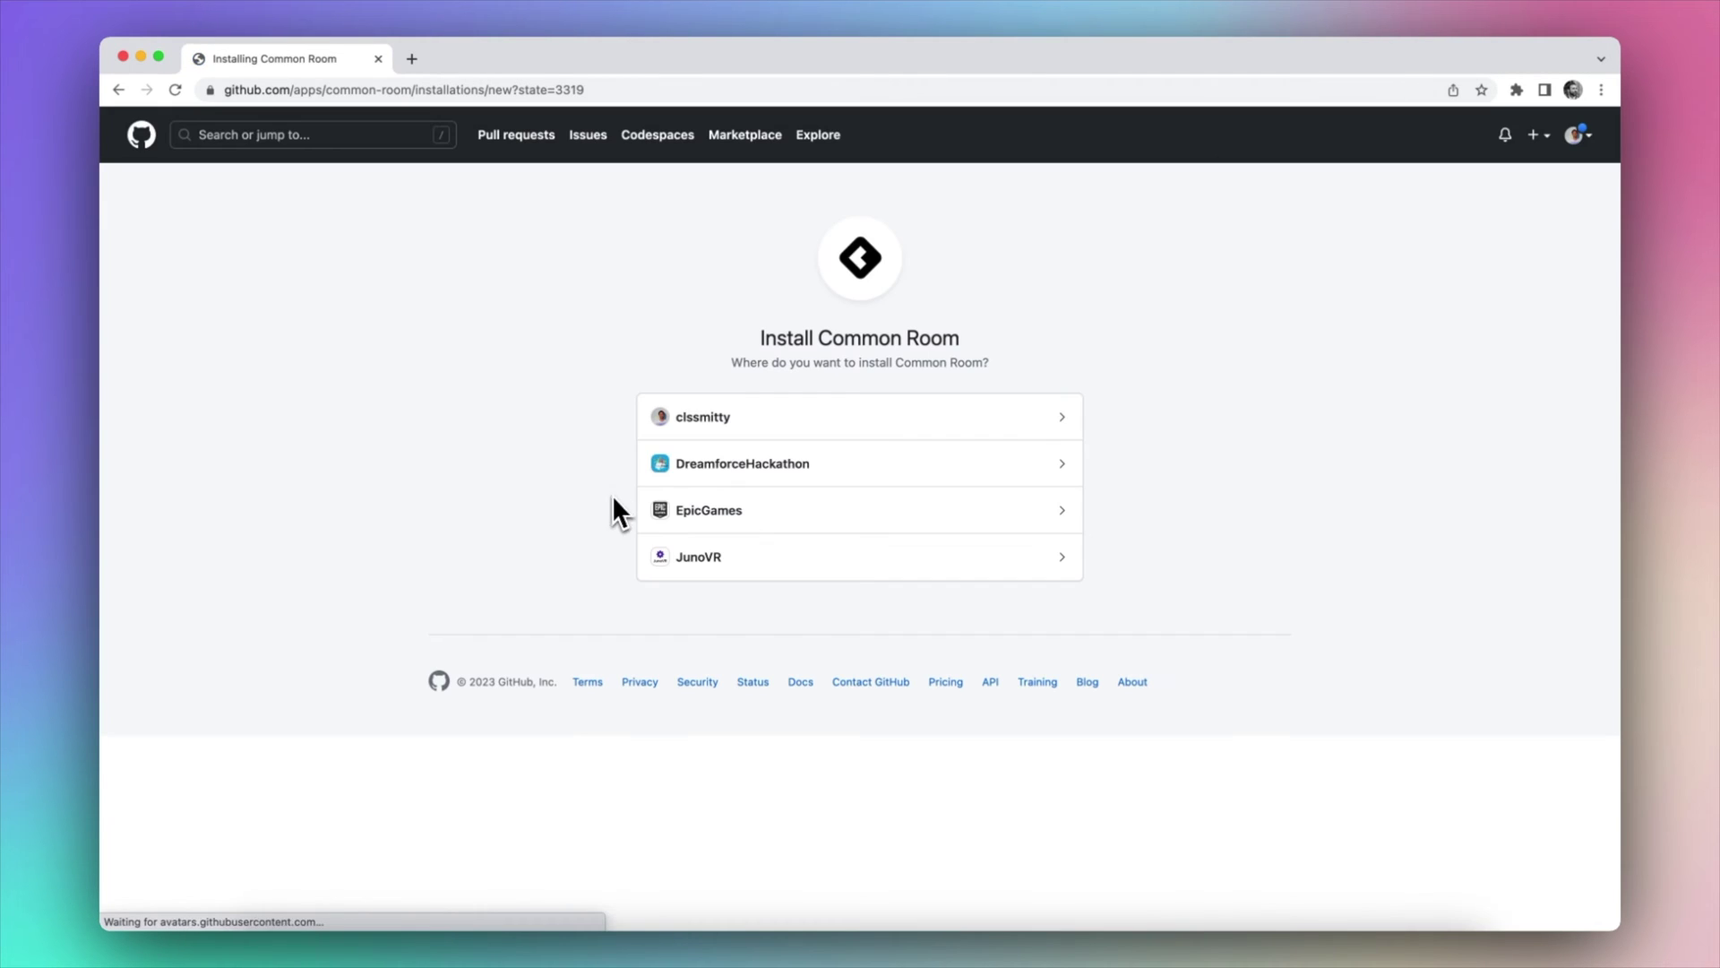
{"action": "left_click", "coordinate": [684, 428]}
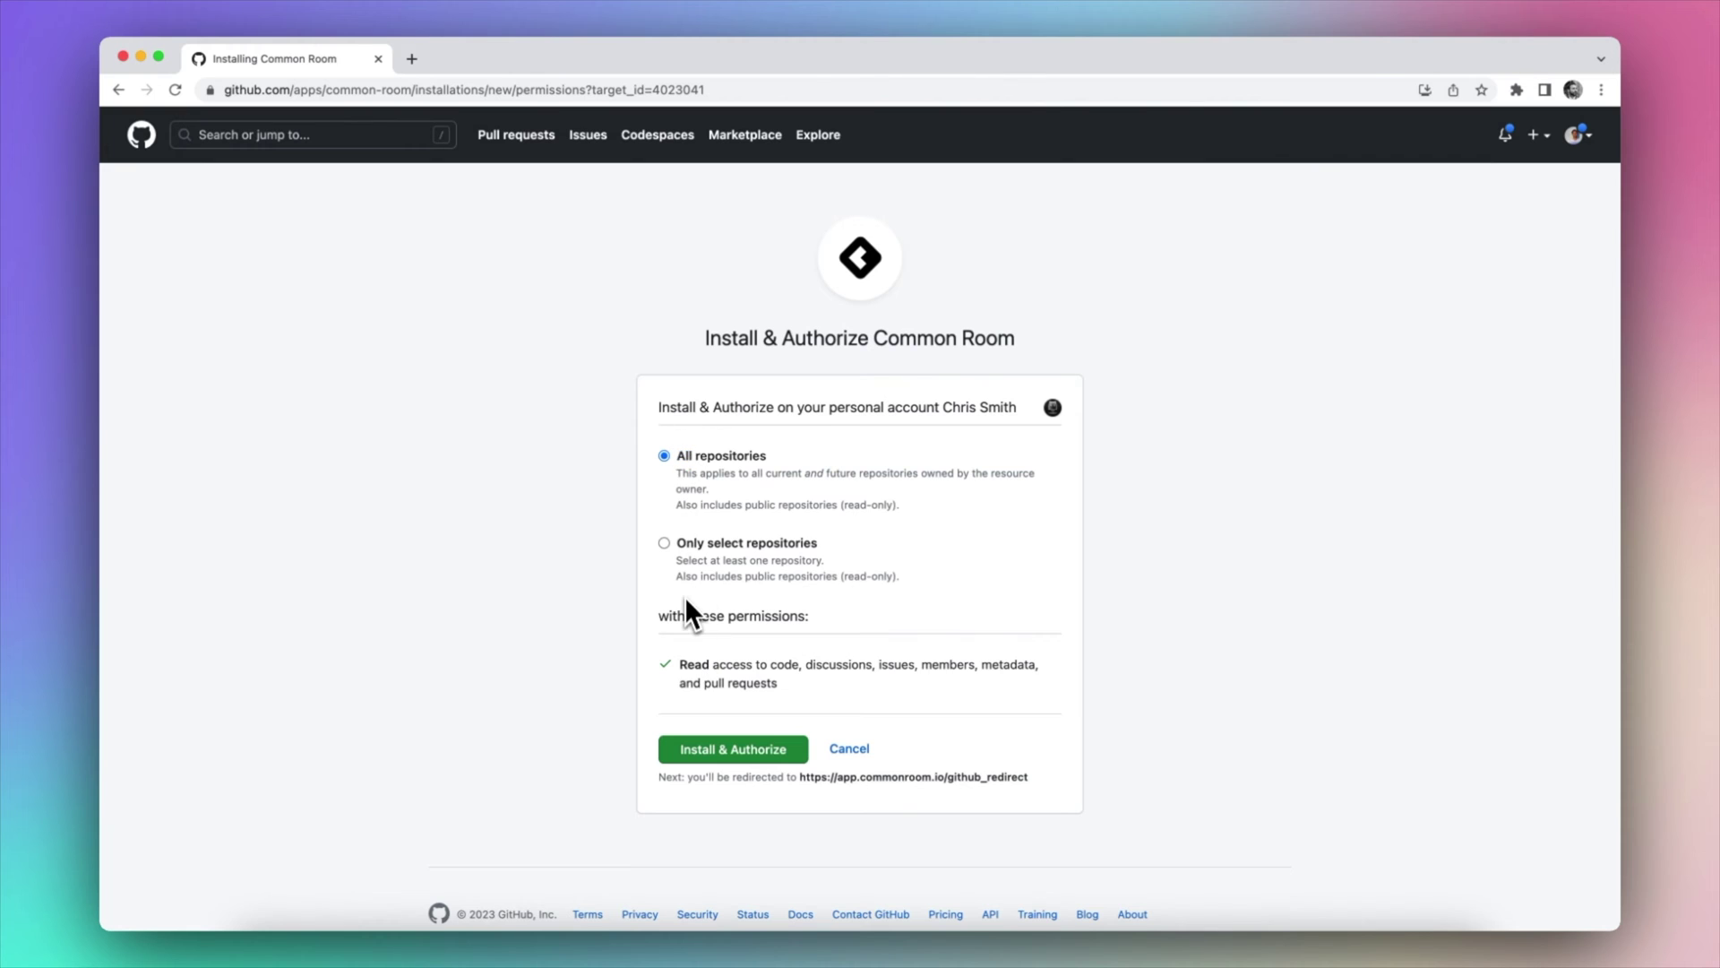
{"action": "left_click", "coordinate": [702, 757]}
{"action": "left_click", "coordinate": [839, 345]}
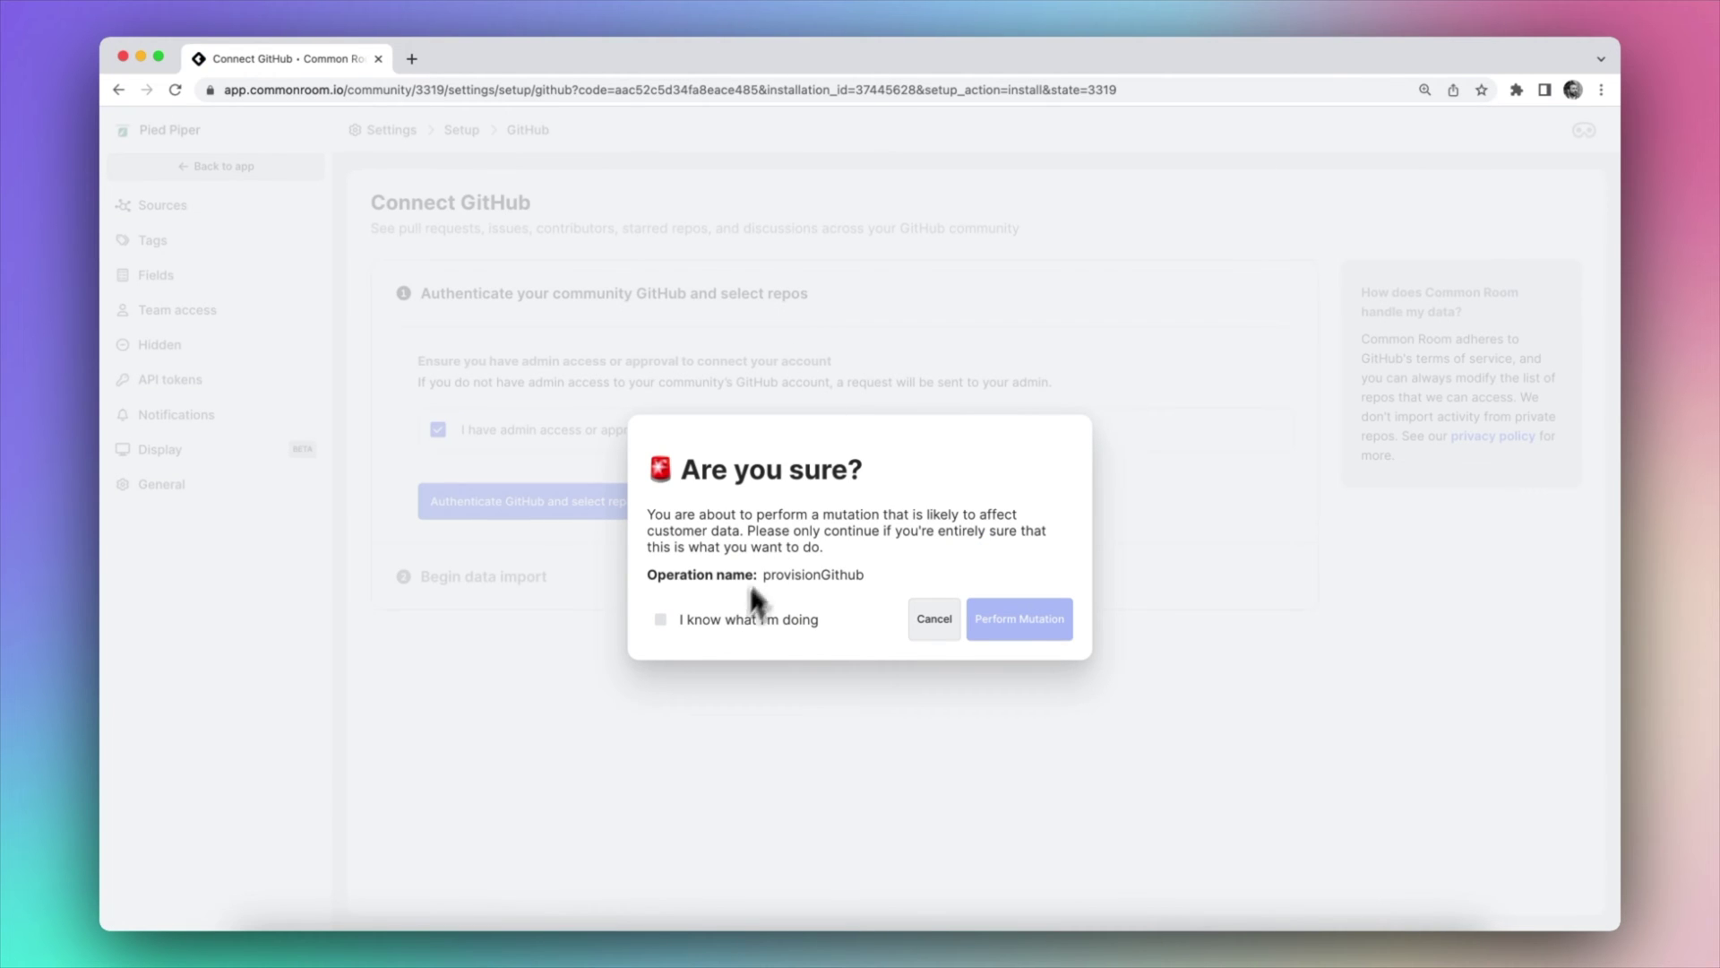
{"action": "left_click", "coordinate": [663, 624]}
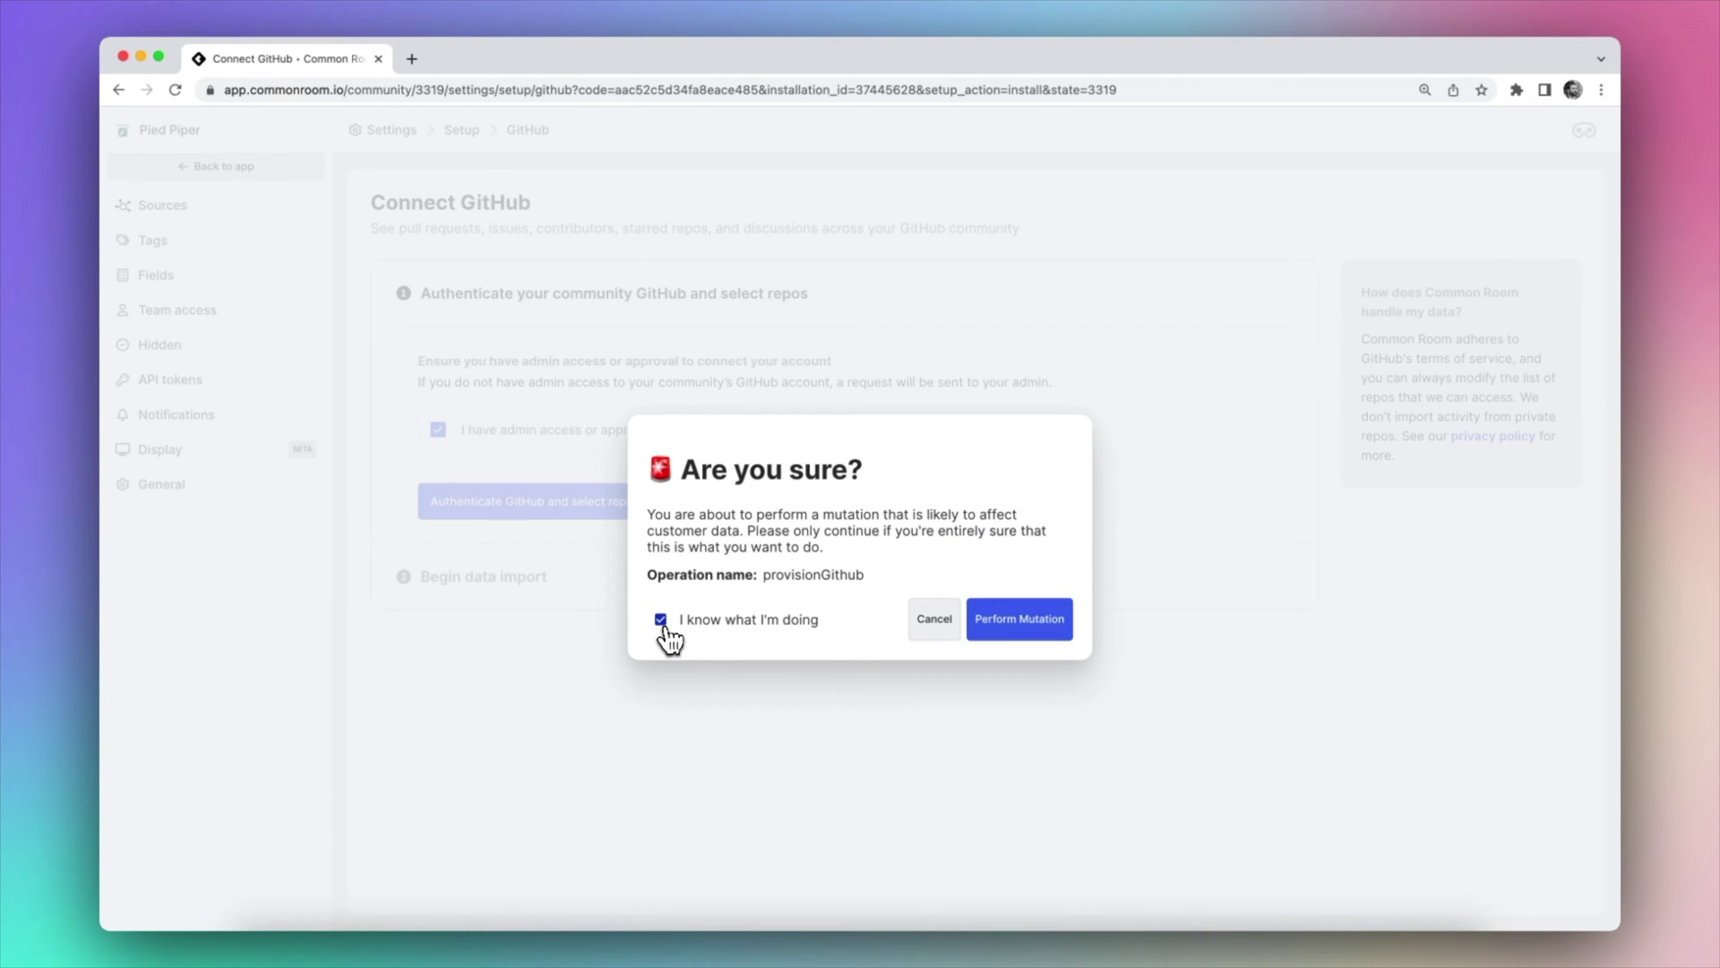
{"action": "left_click", "coordinate": [1013, 624]}
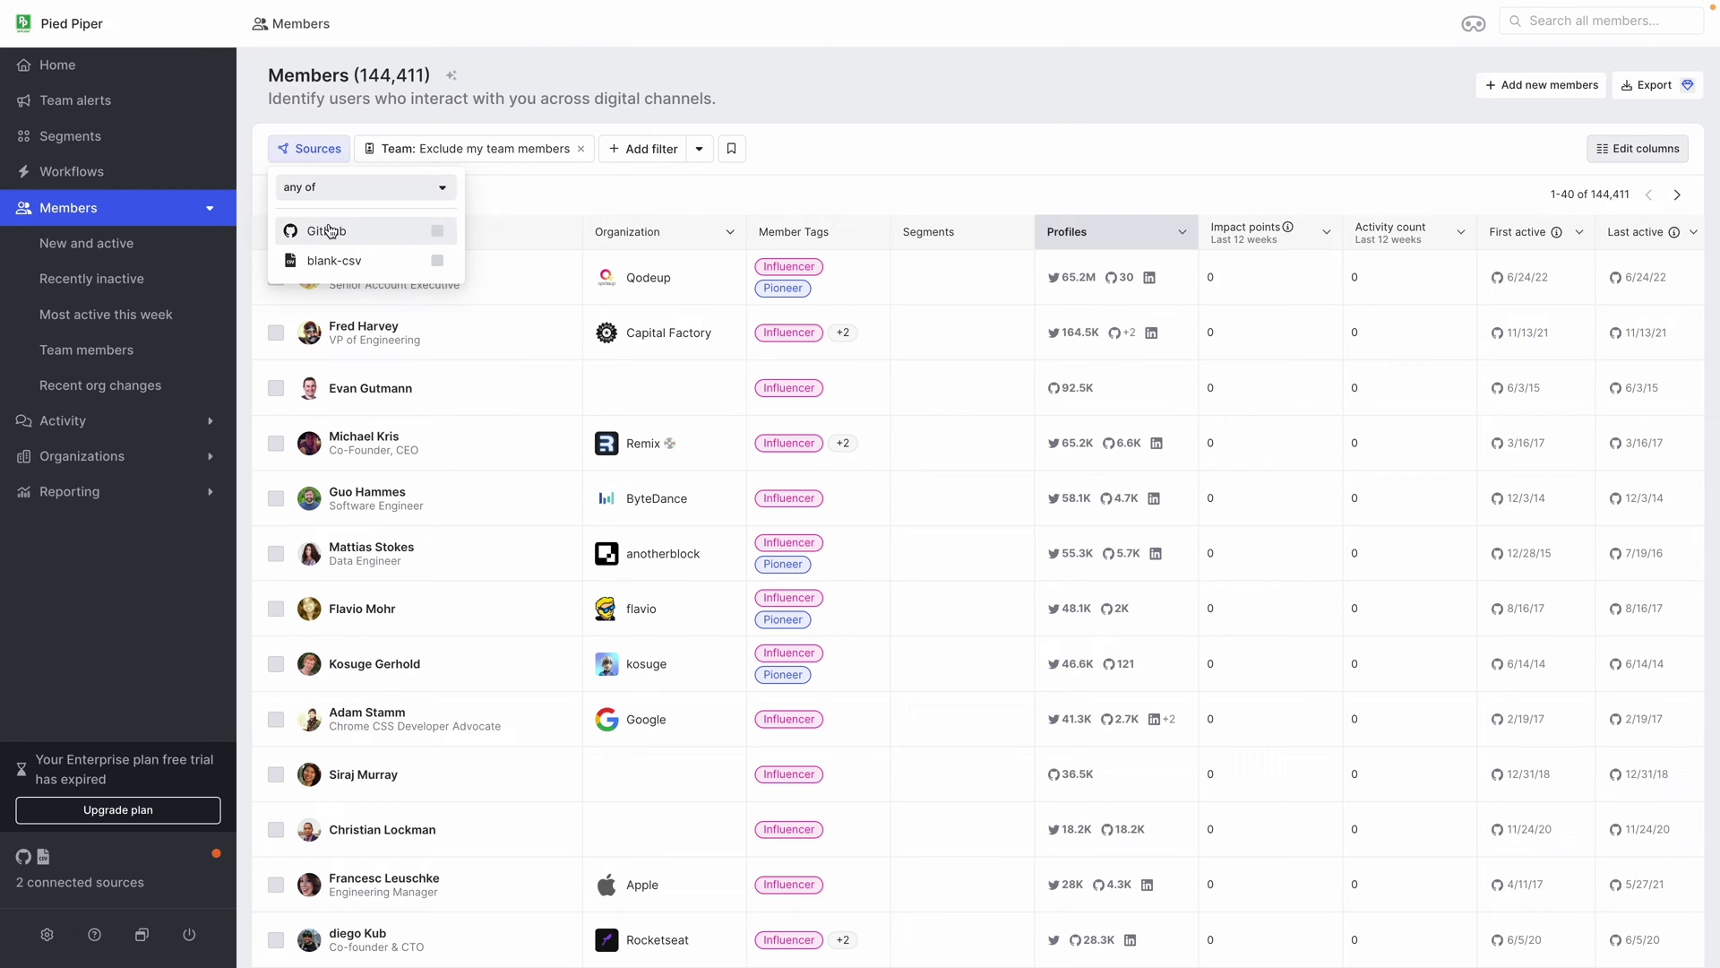
Step: Close the Sources choices, browse the GitHub filters without adding one, and scroll the members list
{"action": "left_click", "coordinate": [660, 125]}
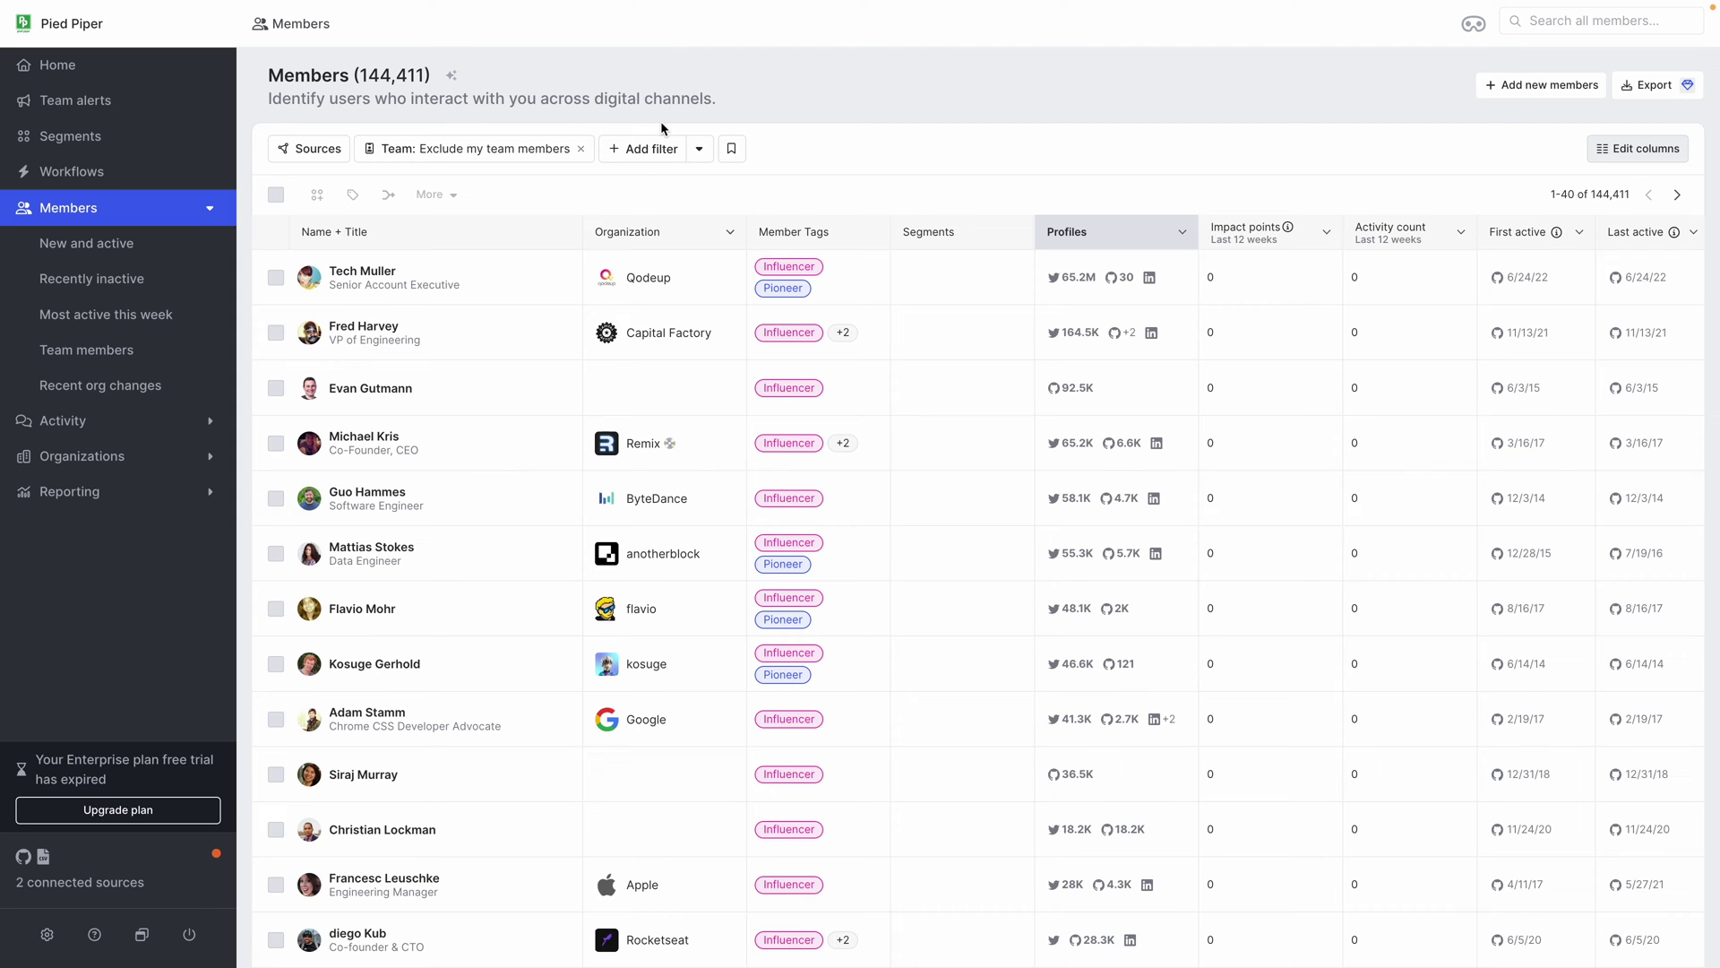
{"action": "left_click", "coordinate": [660, 147]}
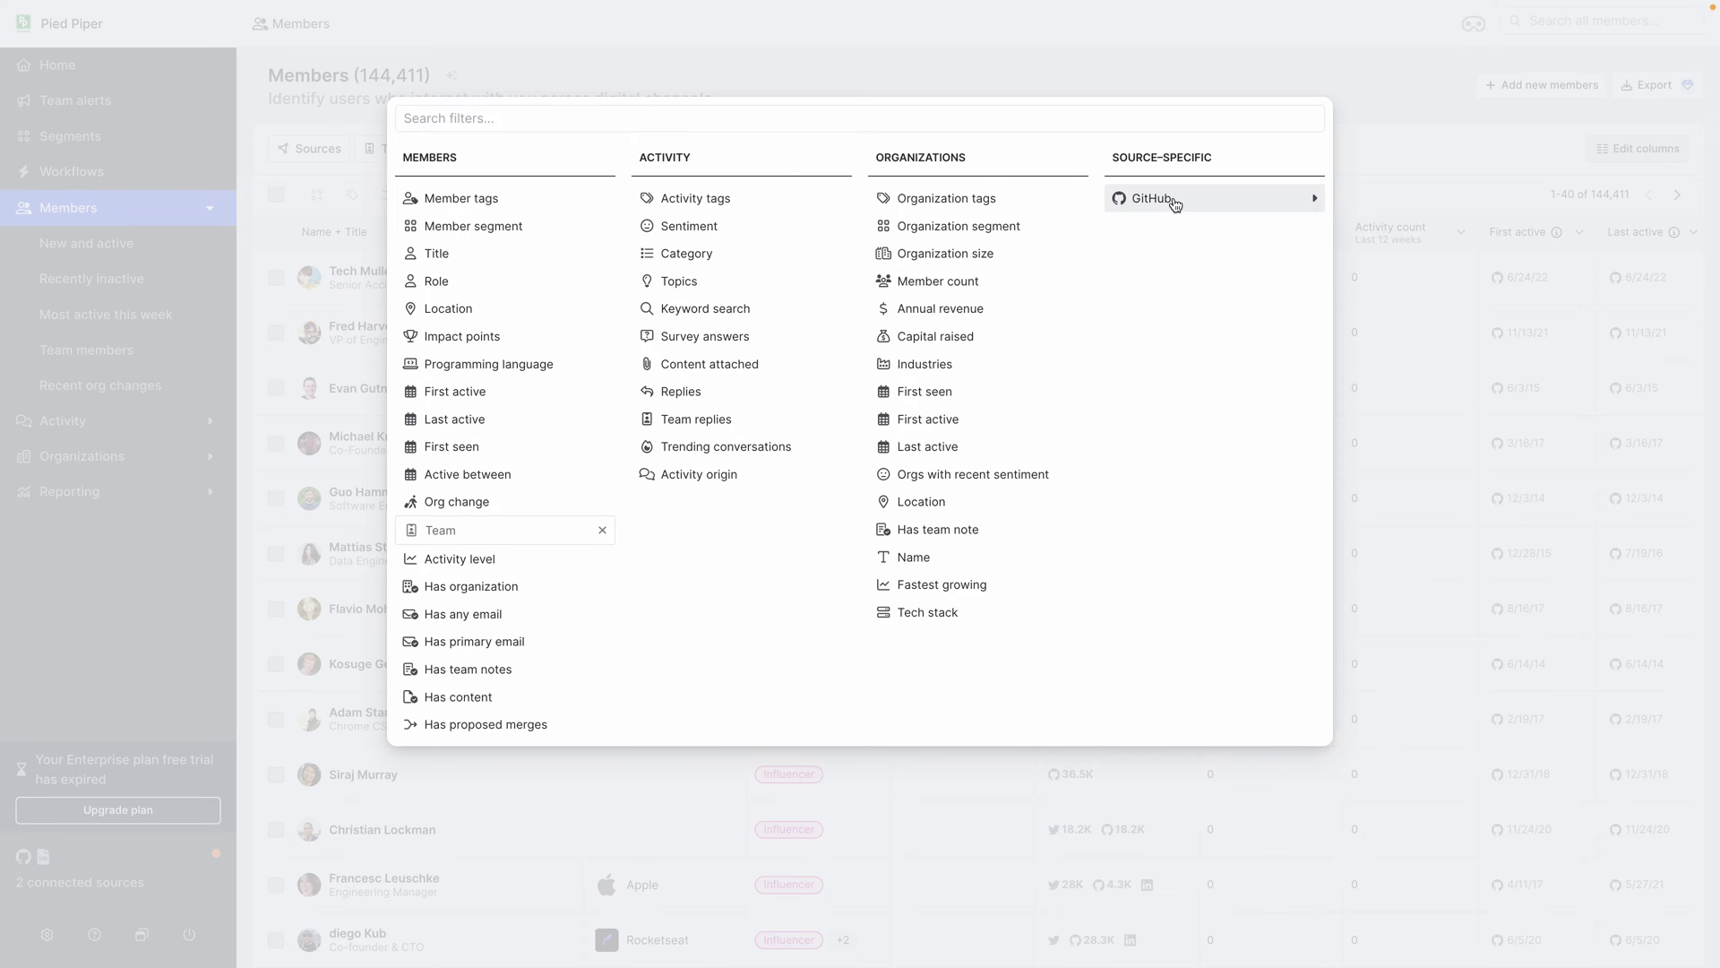
{"action": "mouse_move", "coordinate": [1199, 212]}
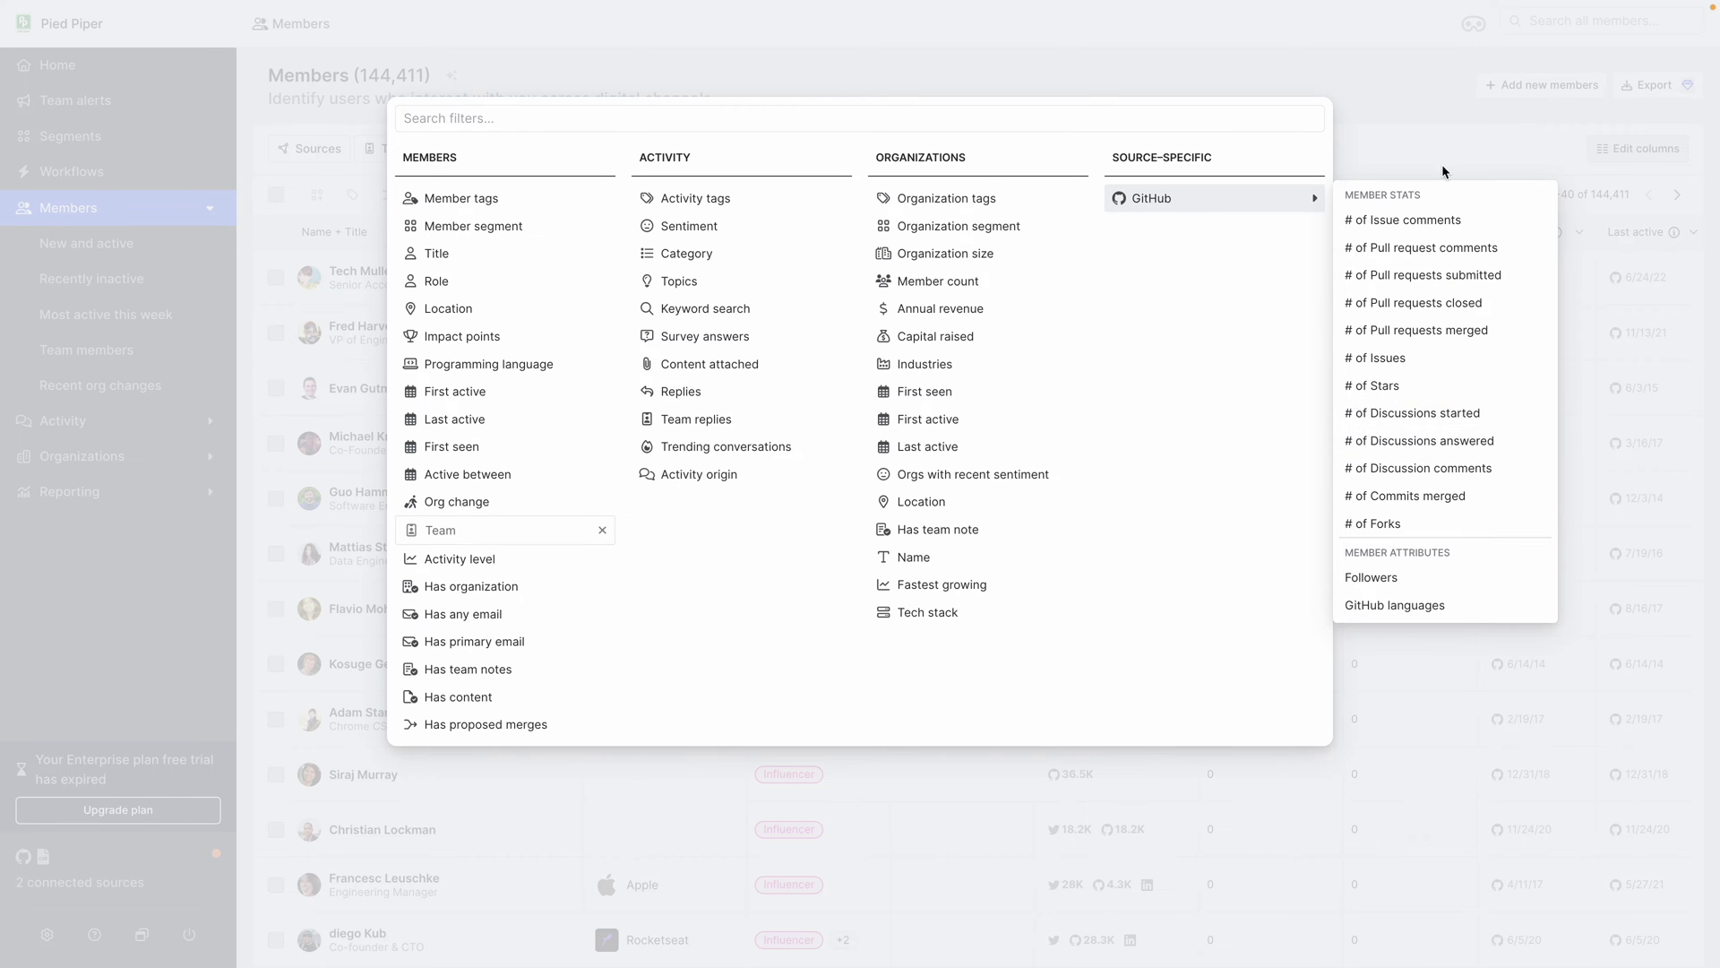
{"action": "left_click", "coordinate": [1381, 86]}
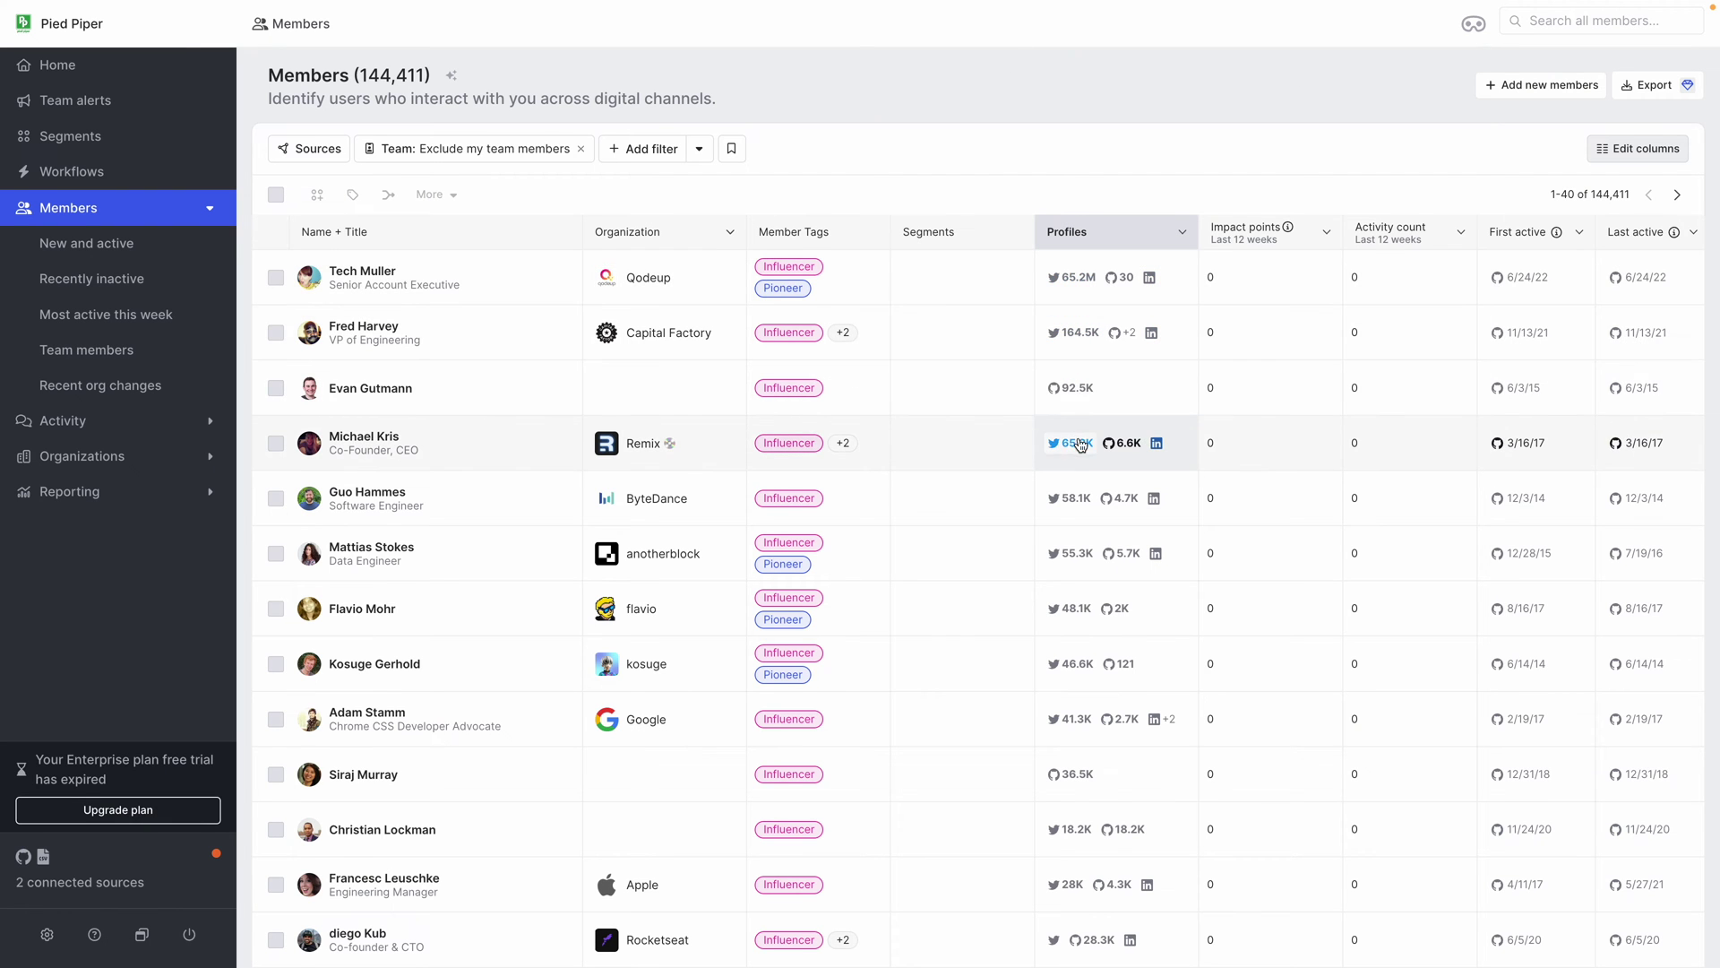
{"action": "scroll", "coordinate": [1086, 458], "scroll_direction": "down", "scroll_amount": 2}
{"action": "scroll", "coordinate": [1086, 458], "scroll_direction": "down", "scroll_amount": 5}
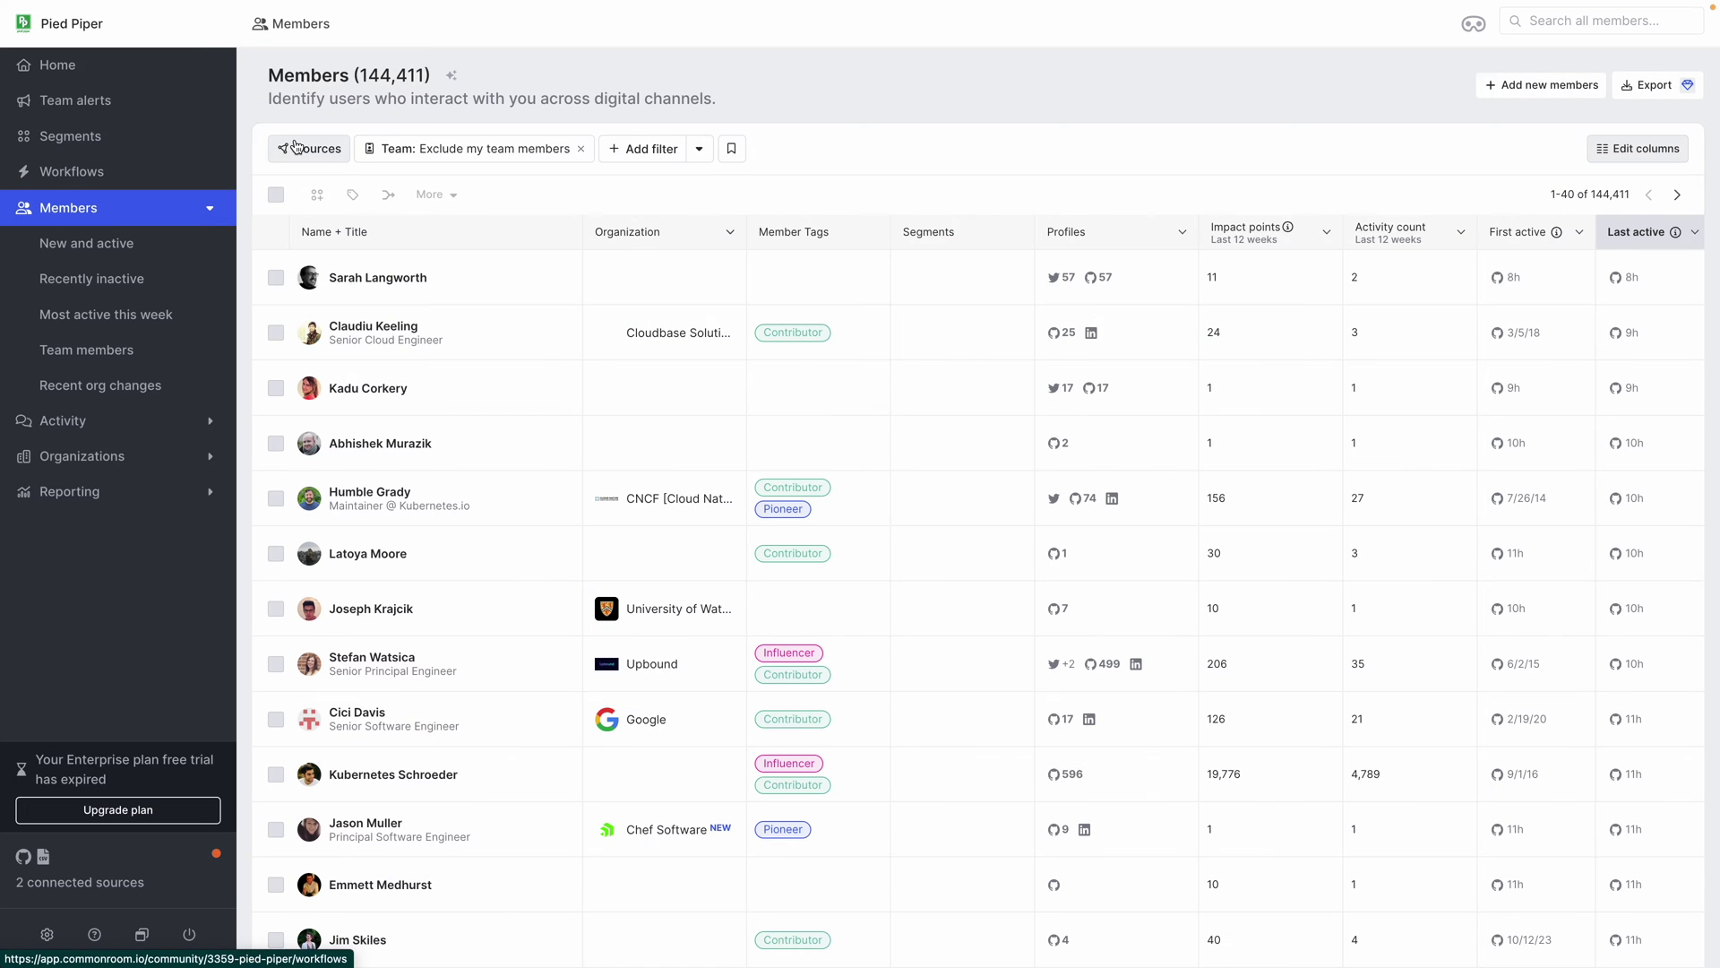
Step: Restrict the Members list to the GitHub source
{"action": "left_click", "coordinate": [299, 152]}
{"action": "left_click", "coordinate": [314, 231]}
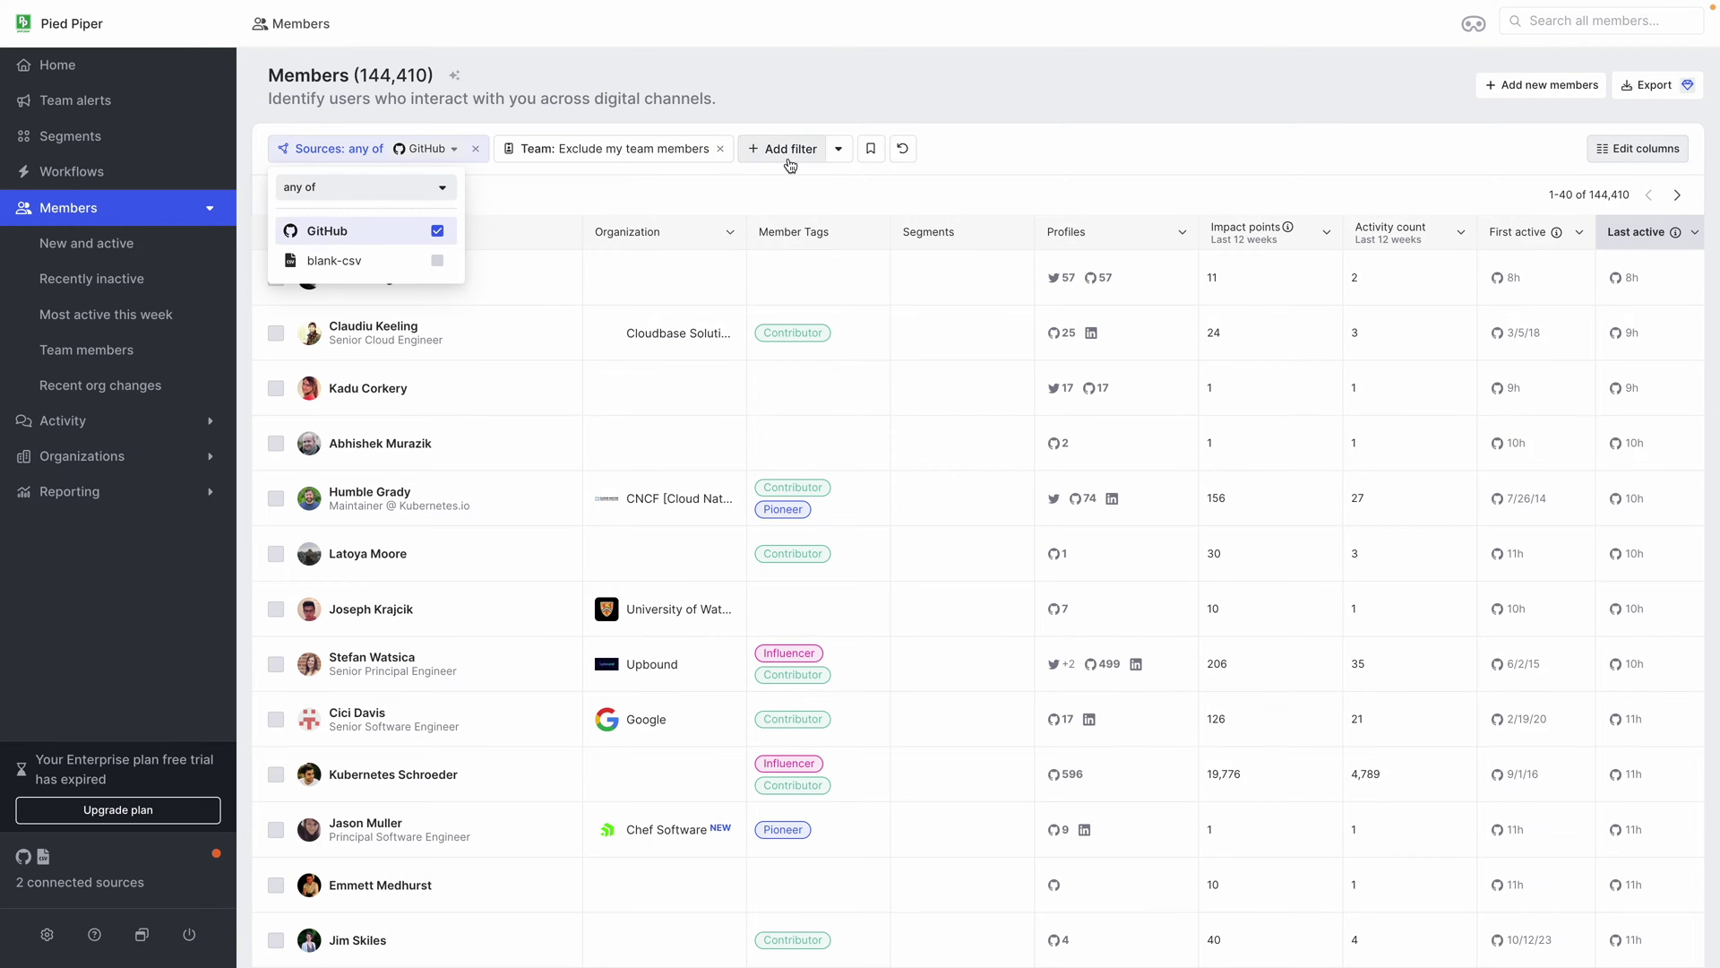
{"action": "left_click", "coordinate": [915, 102]}
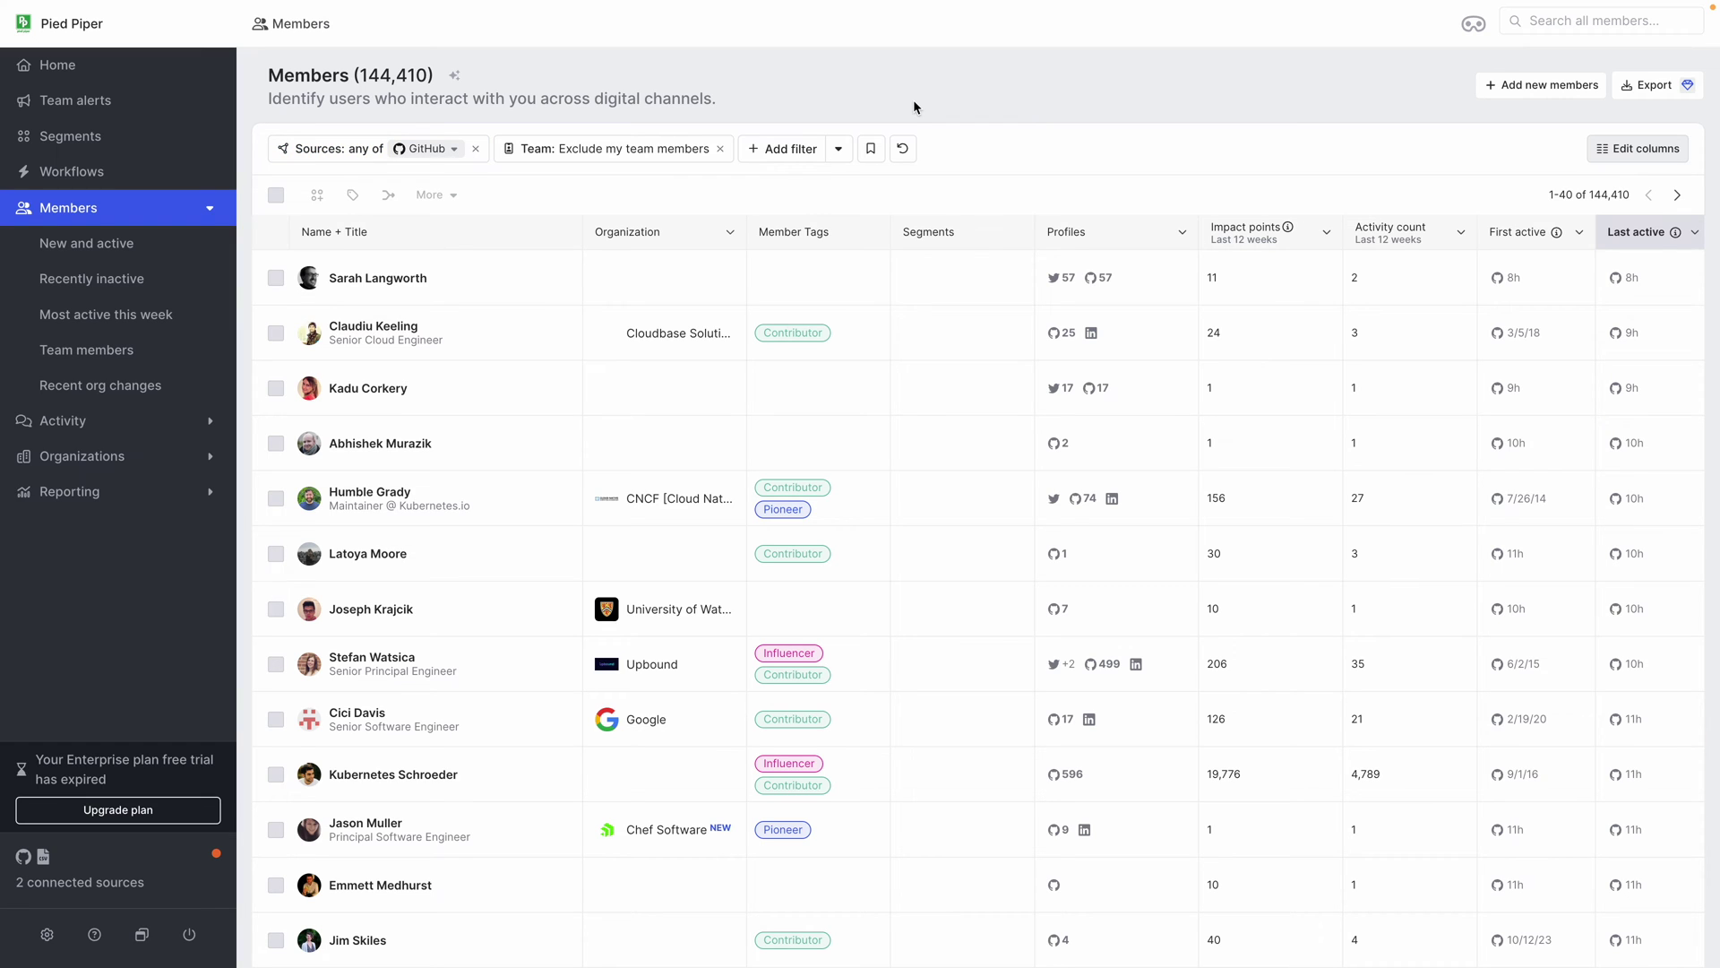
Step: Add a GitHub filter for at least 1 merged commit in the last 6 months
{"action": "left_click", "coordinate": [774, 151]}
{"action": "mouse_move", "coordinate": [1144, 199]}
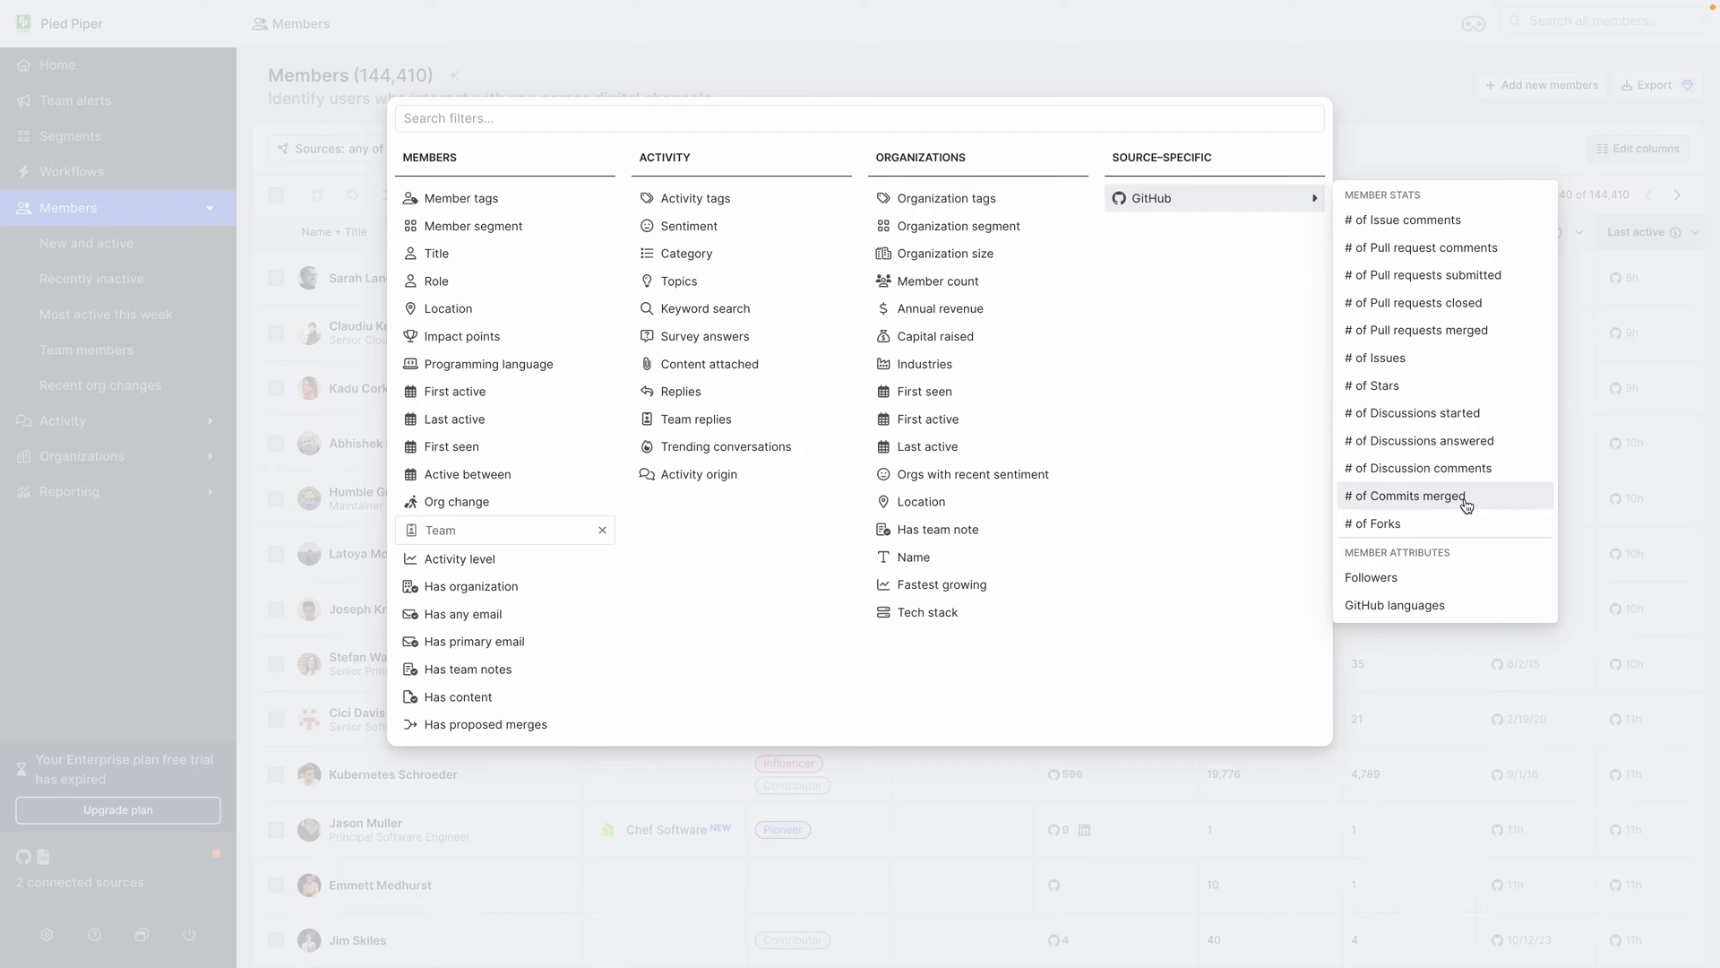
{"action": "left_click", "coordinate": [1466, 498]}
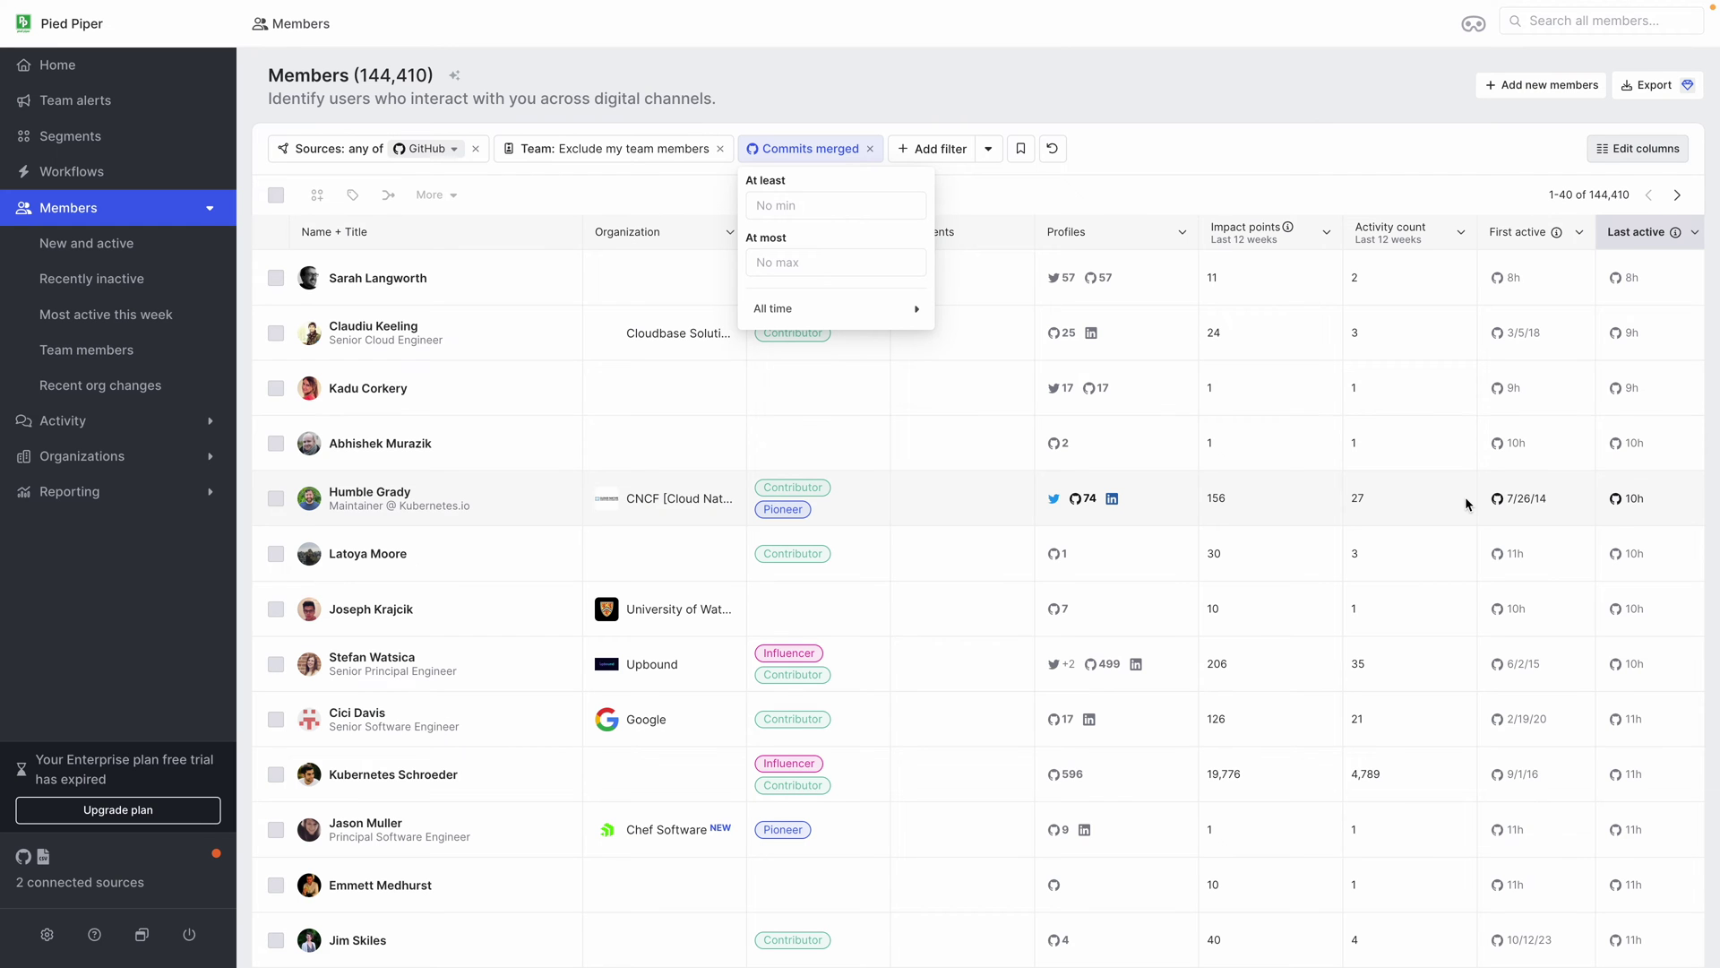
{"action": "type", "text": "1"}
{"action": "mouse_move", "coordinate": [859, 311]}
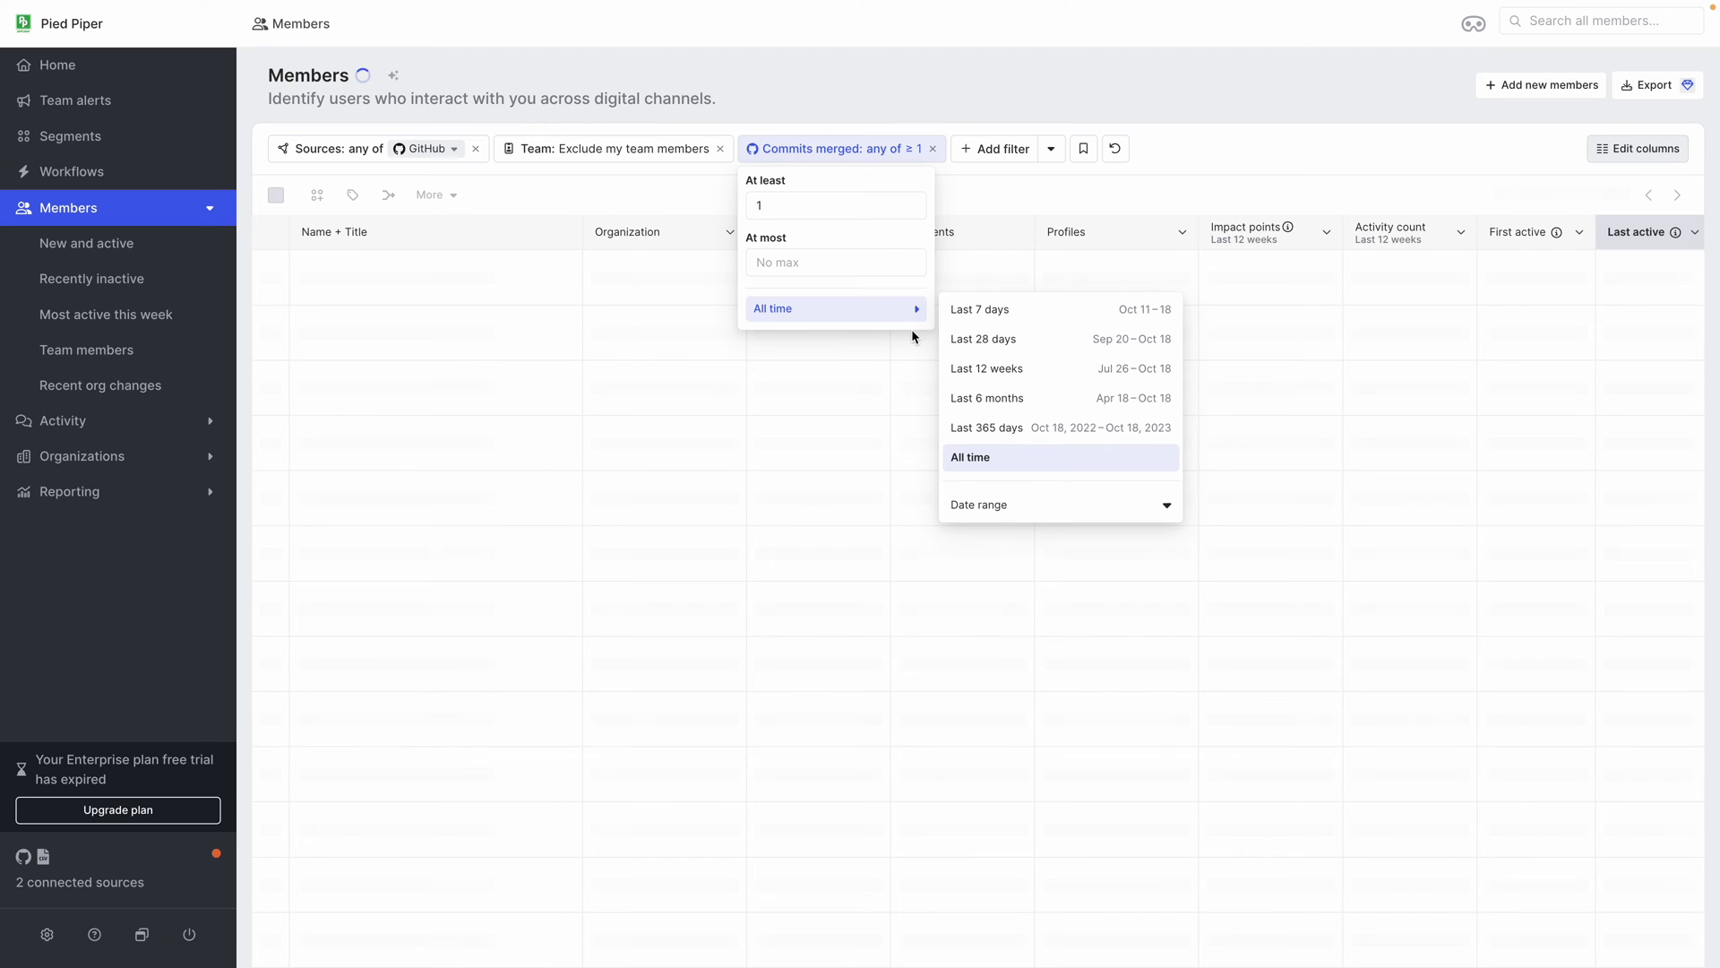
{"action": "left_click", "coordinate": [955, 398]}
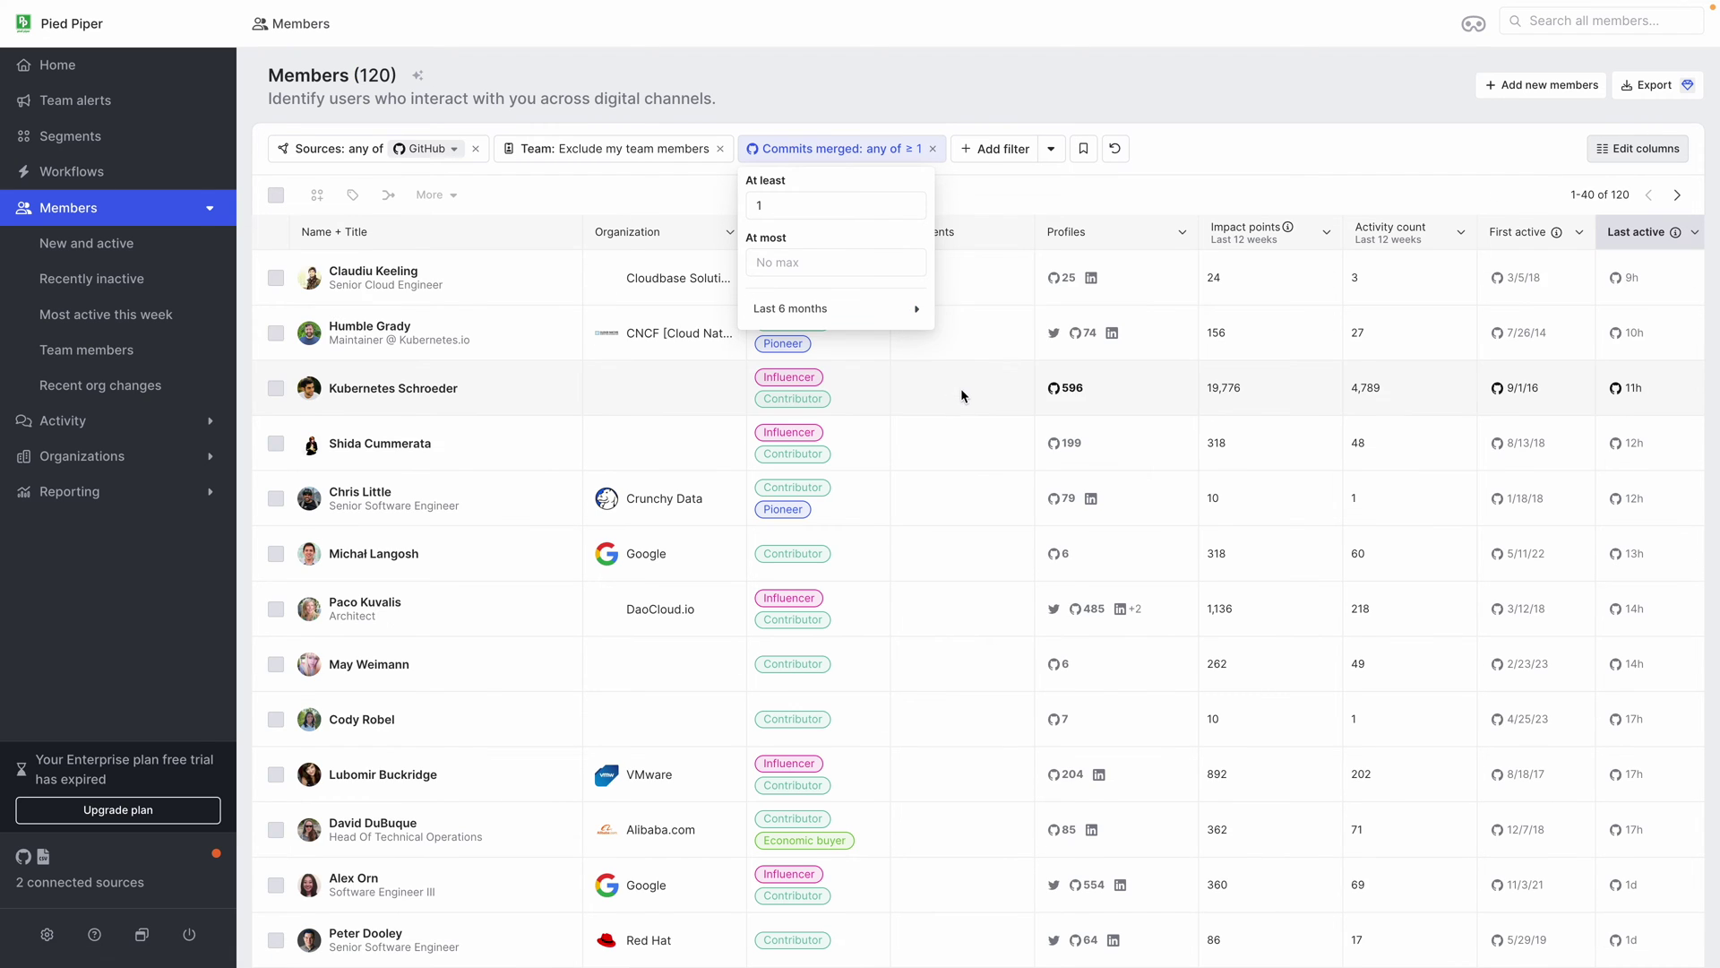
{"action": "left_click", "coordinate": [985, 186]}
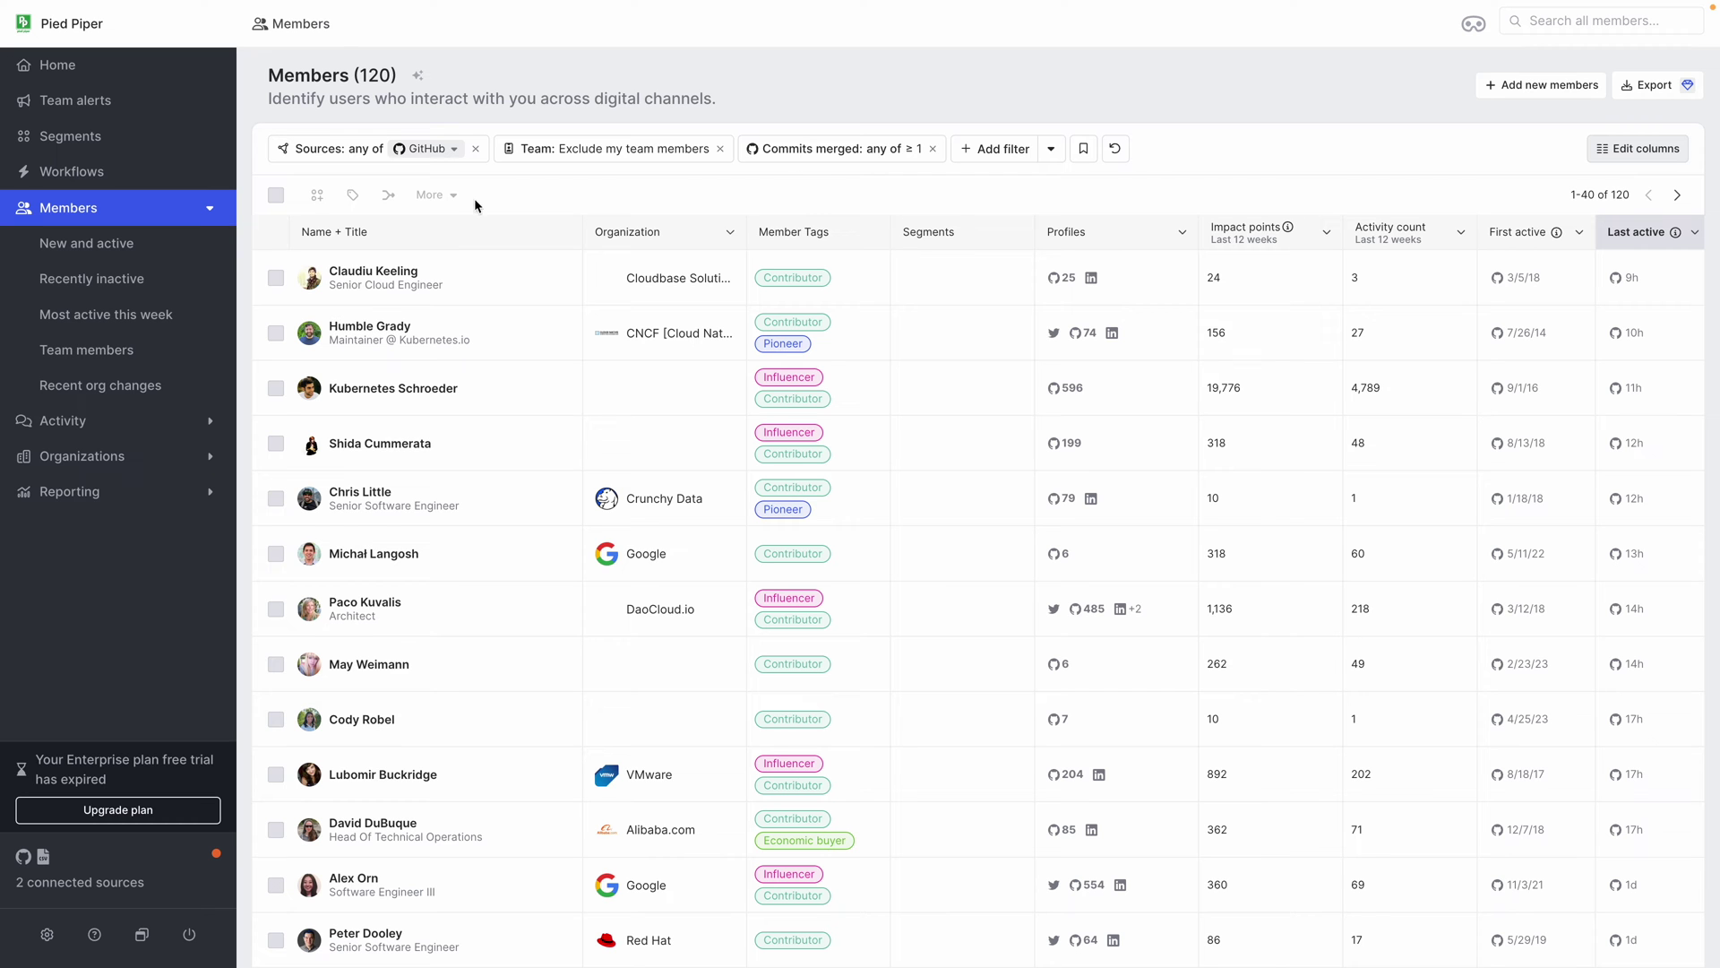
Step: Select all 120 members and add them to a new segment 'Recently active GitHub contributors'
{"action": "left_click", "coordinate": [275, 195]}
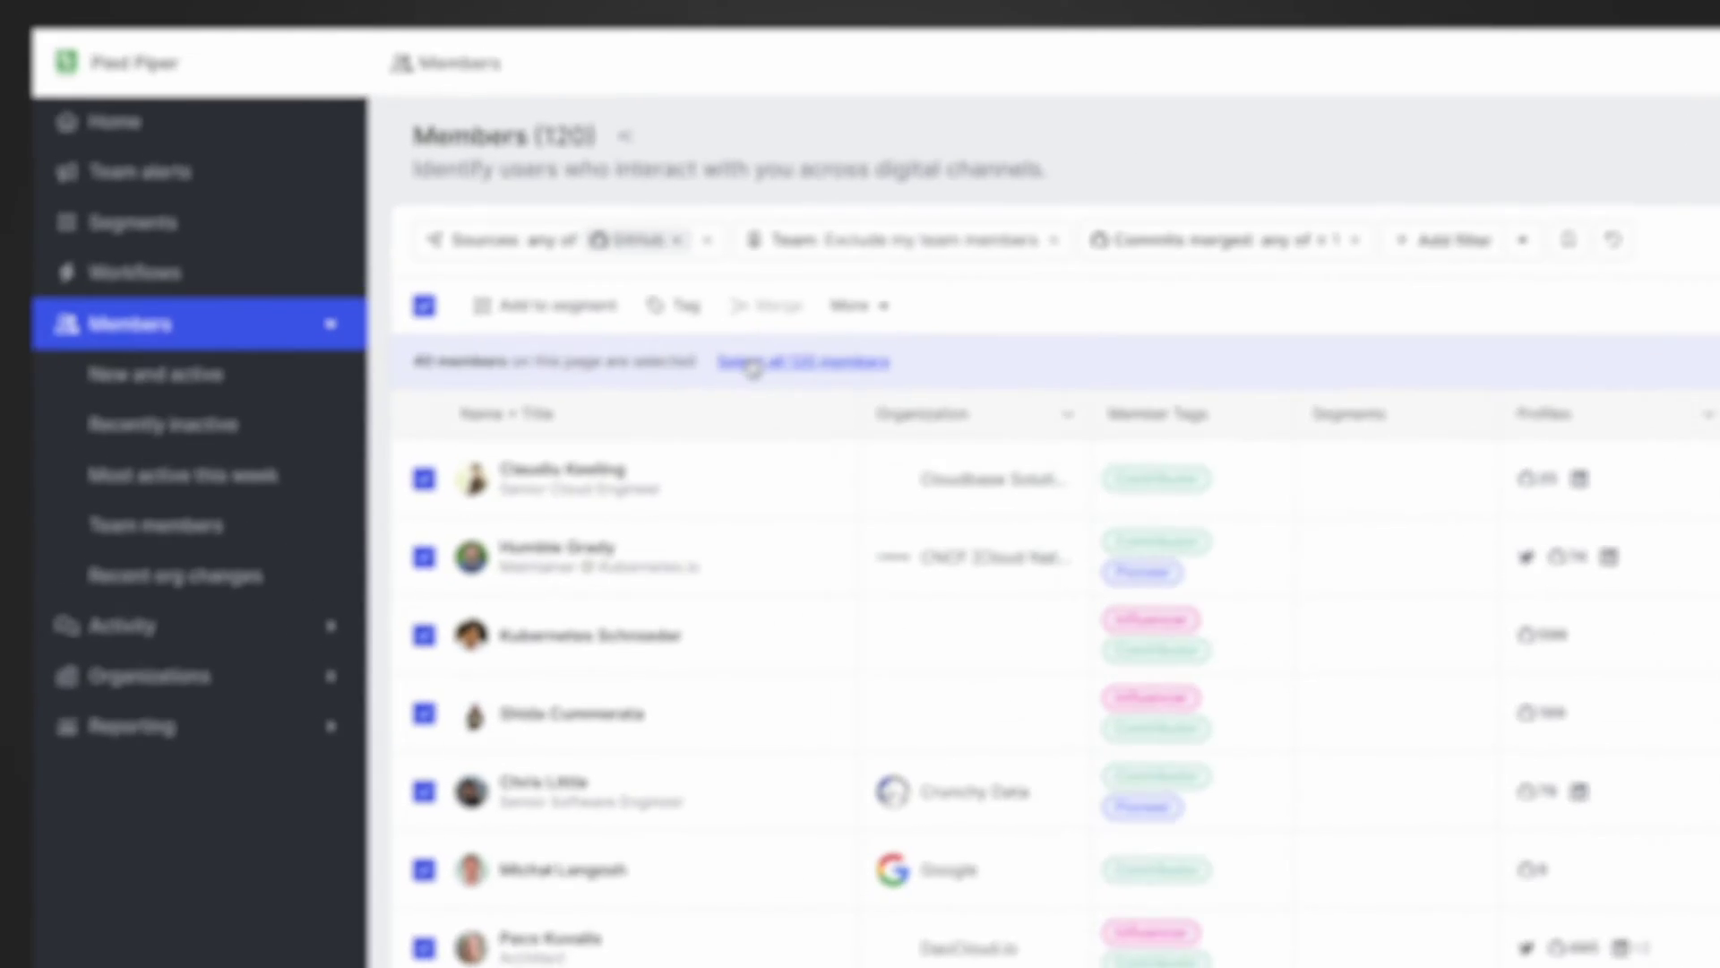
{"action": "left_click", "coordinate": [507, 233]}
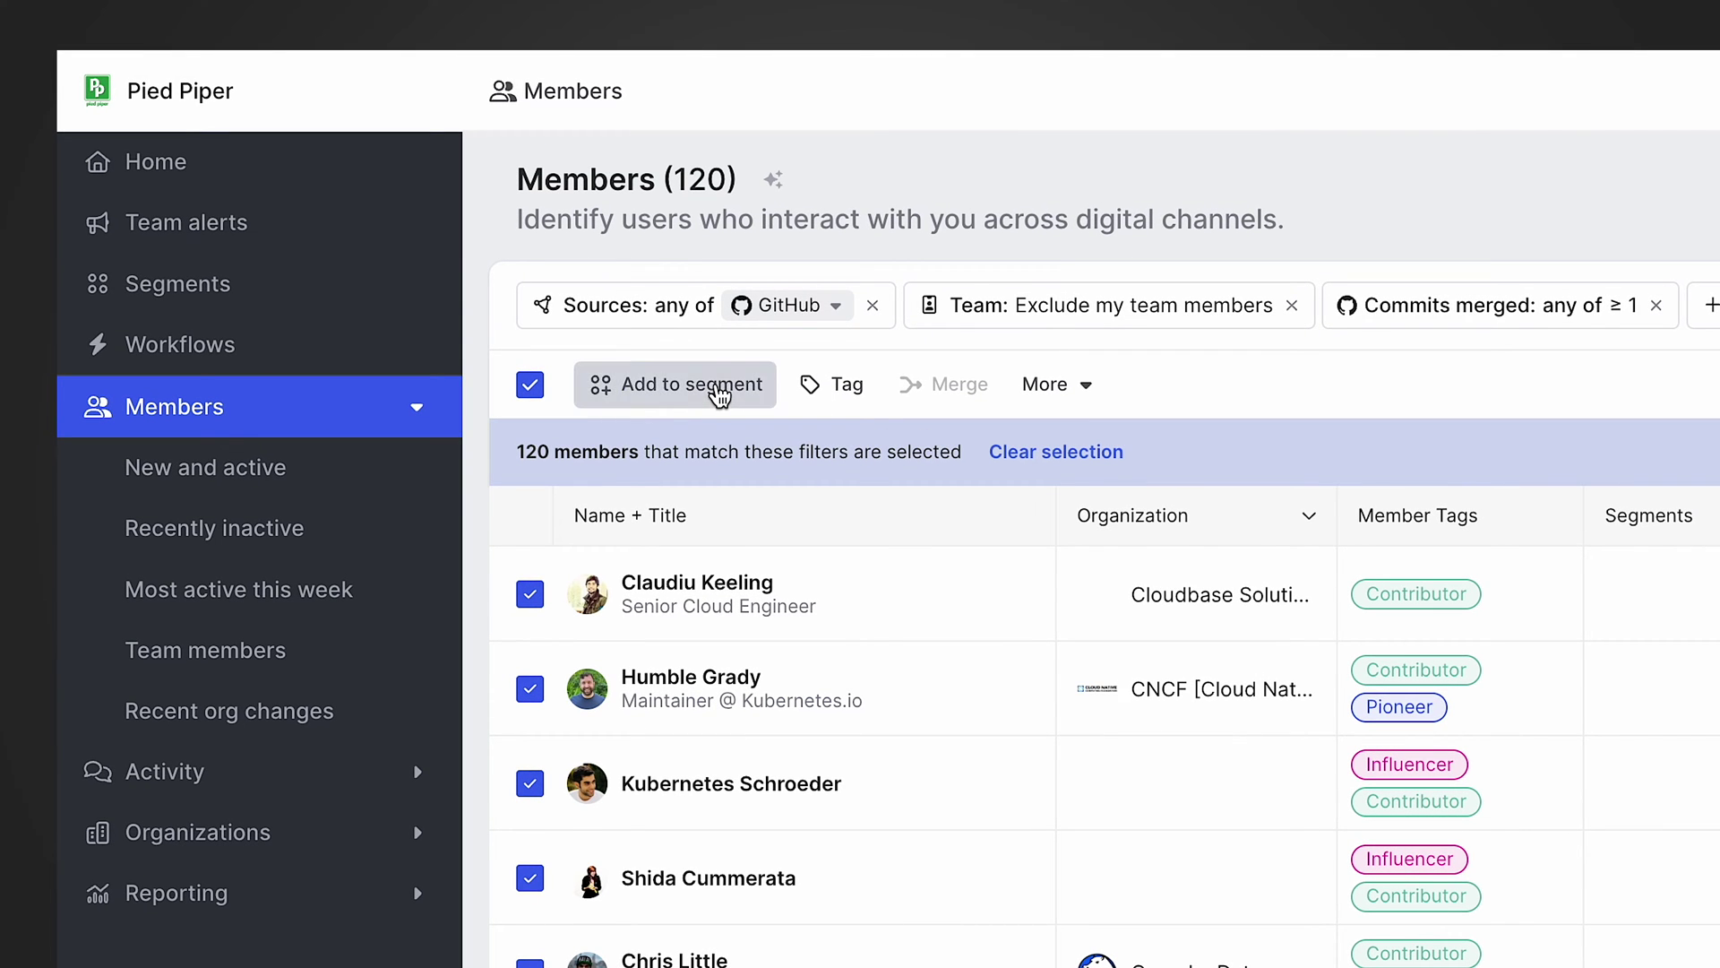
{"action": "left_click", "coordinate": [717, 388]}
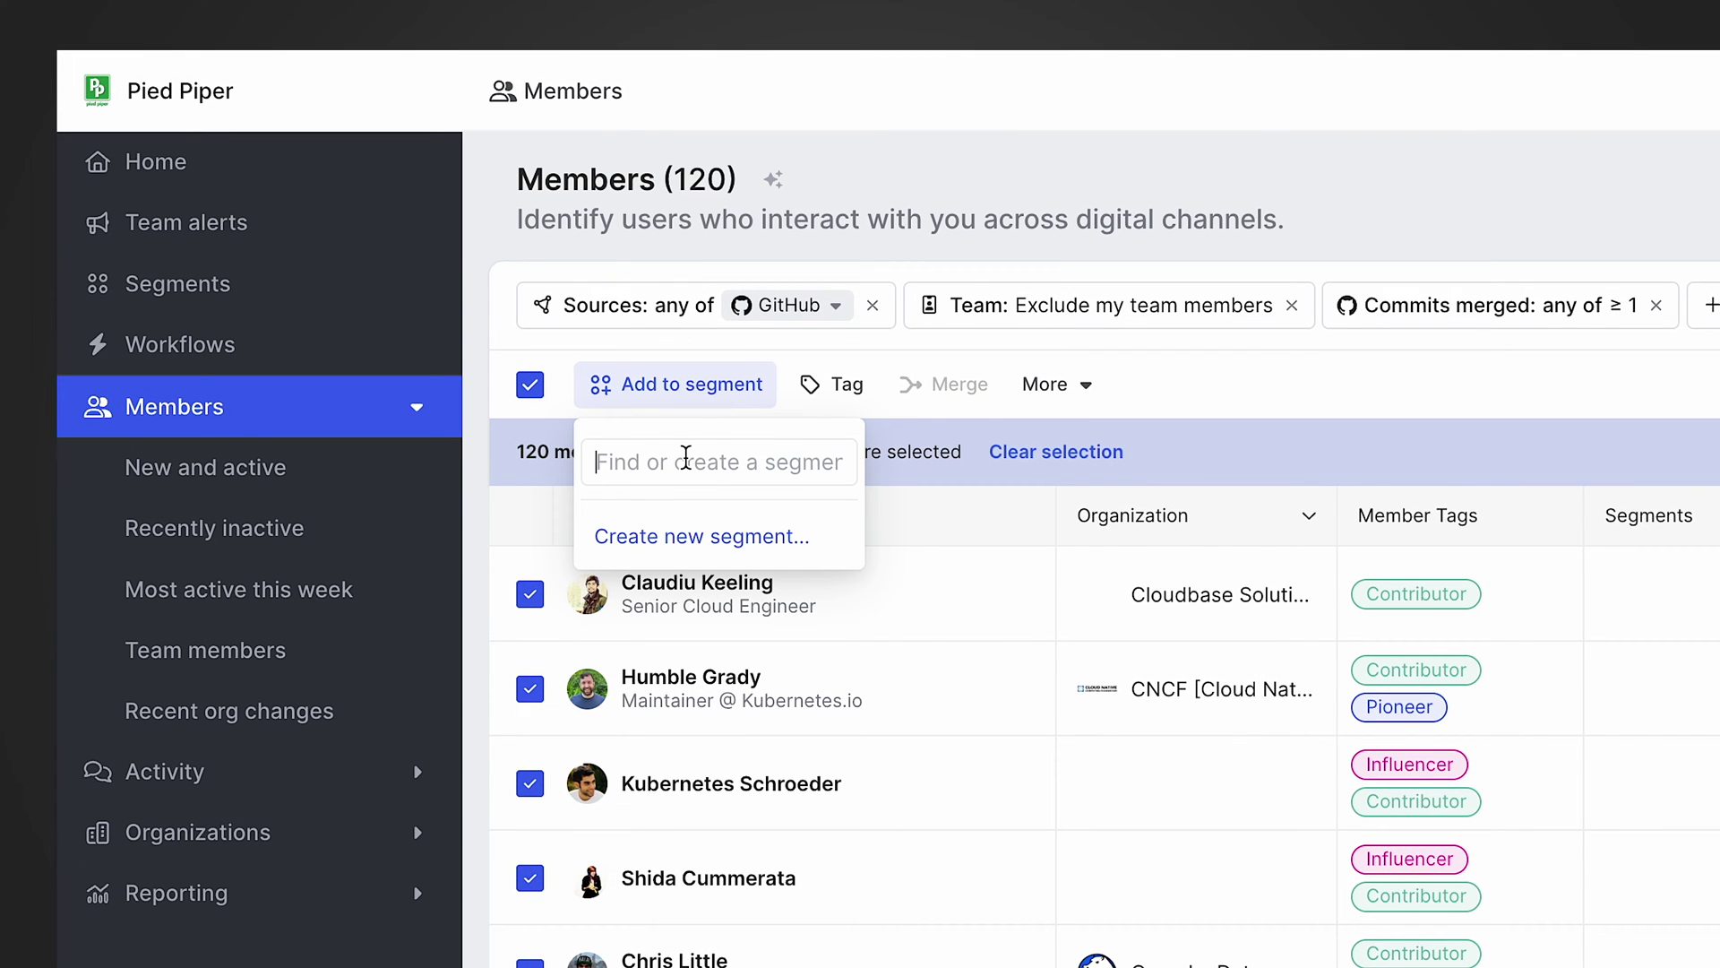
{"action": "type", "text": "Recently act"}
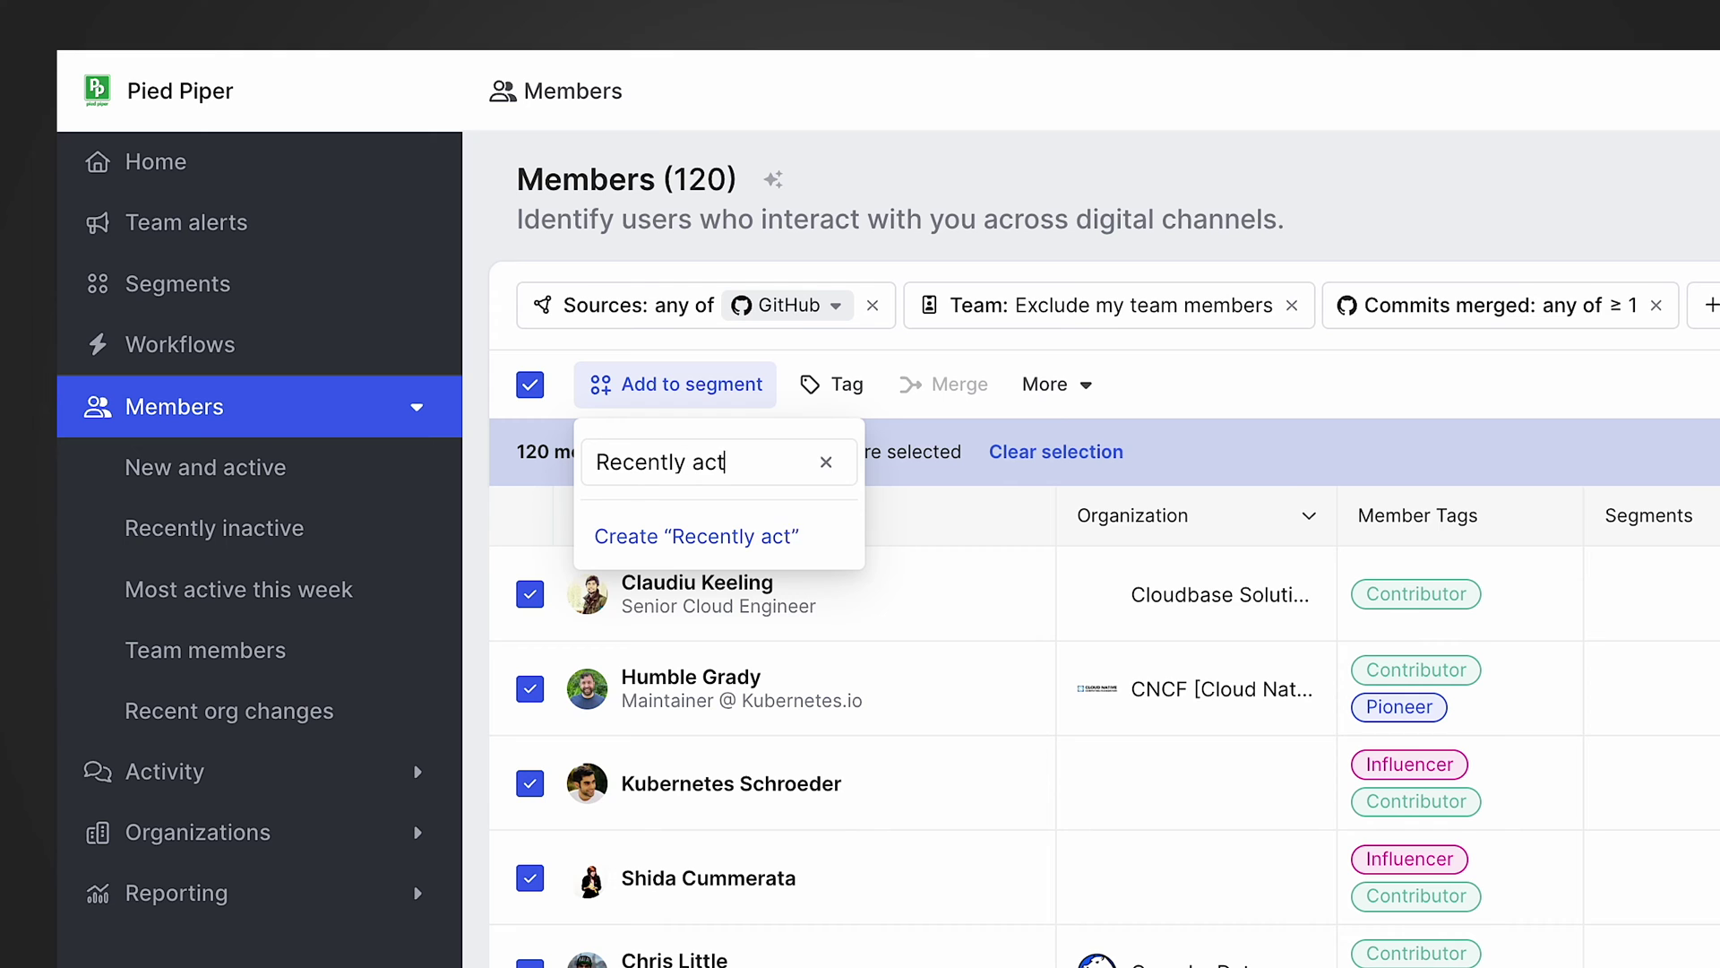
{"action": "type", "text": "ive GitHub"}
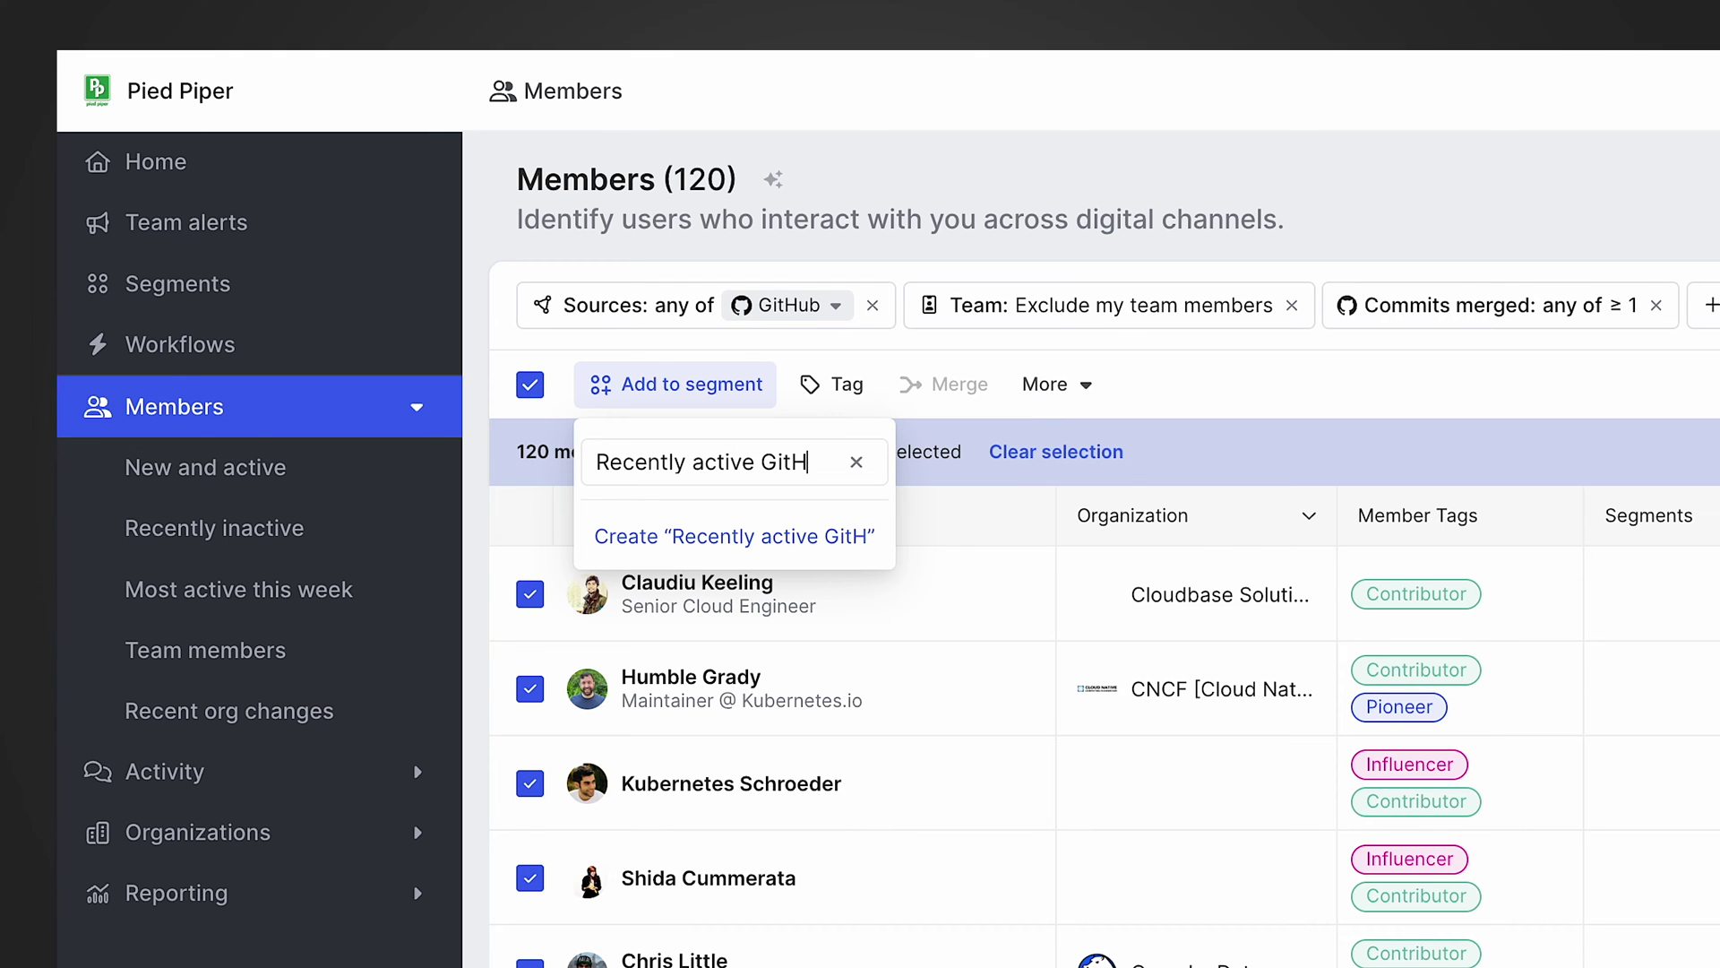
{"action": "type", "text": " contributors"}
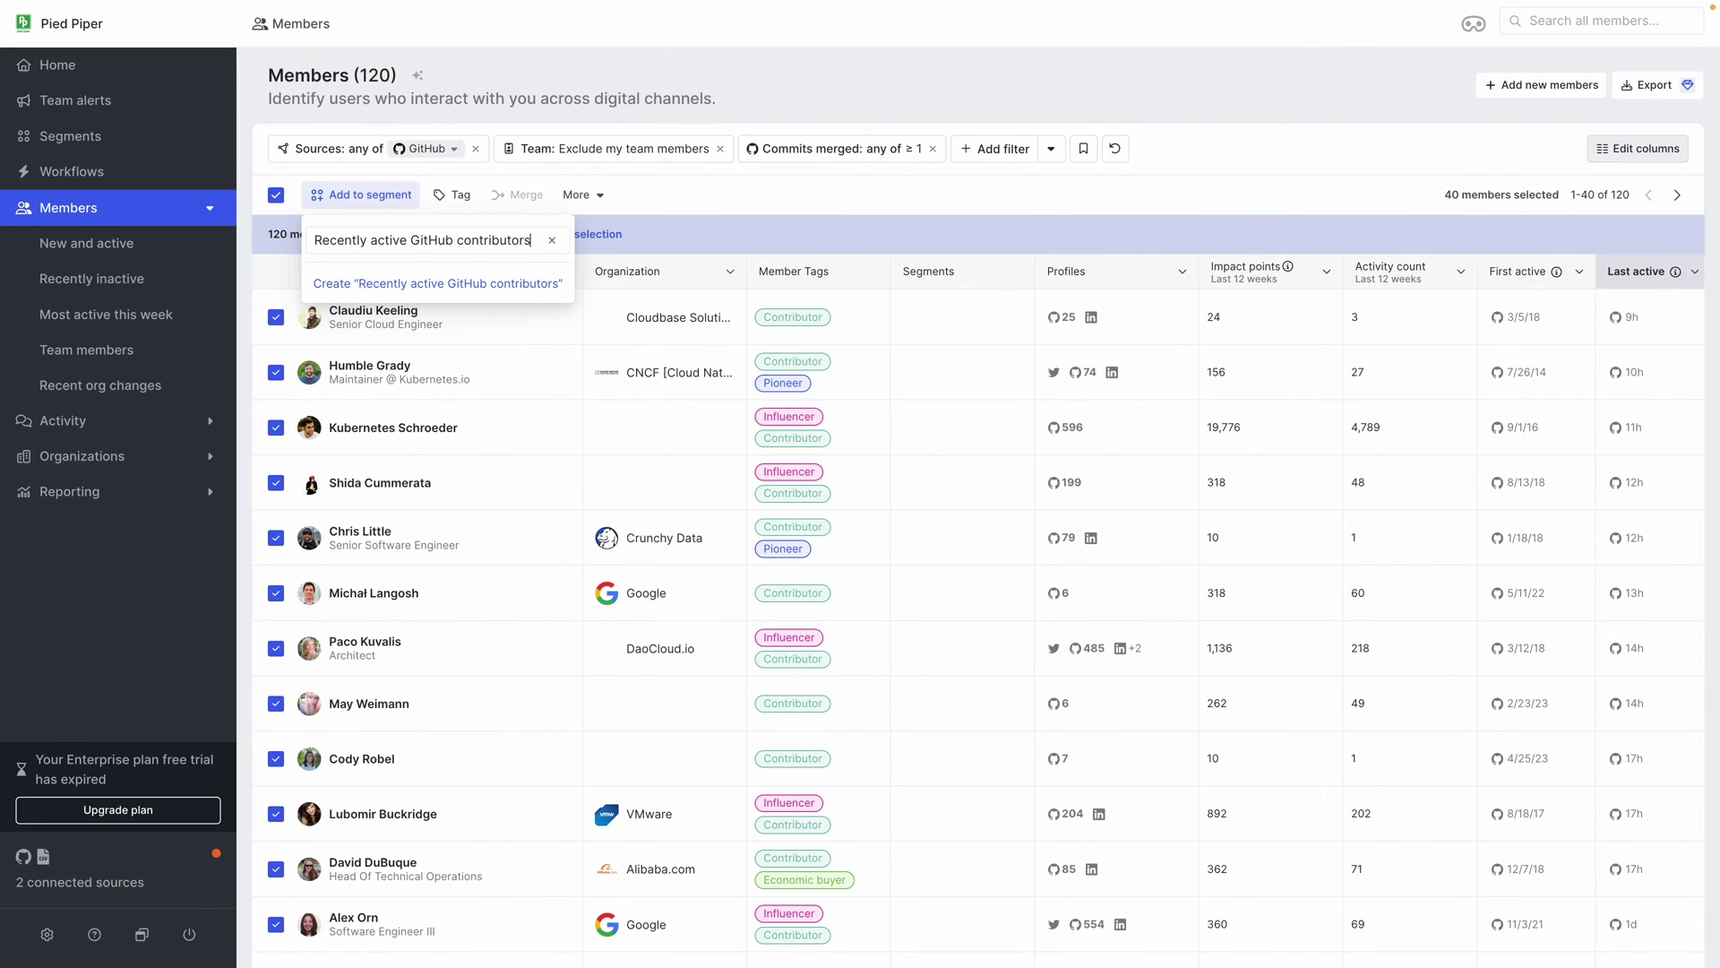
{"action": "left_click", "coordinate": [348, 284]}
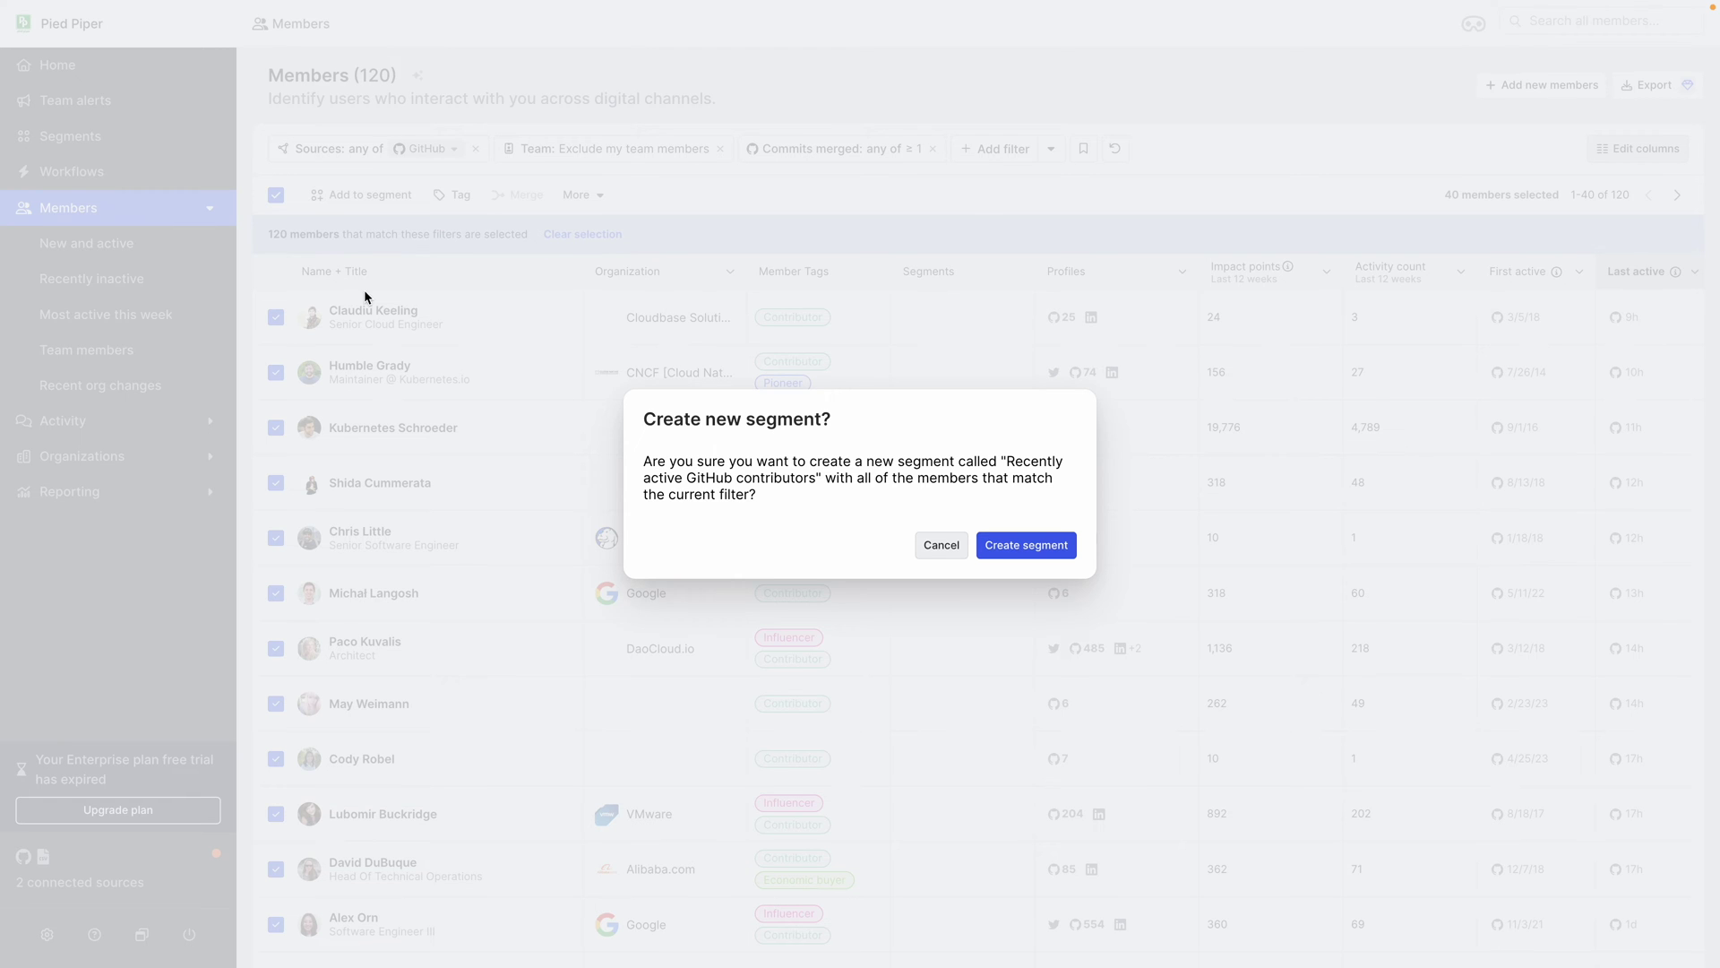
{"action": "left_click", "coordinate": [1013, 546]}
{"action": "left_click", "coordinate": [772, 594]}
{"action": "left_click", "coordinate": [1010, 592]}
Step: Confirm the bulk add to the segment and go back to the full Members list
{"action": "left_click", "coordinate": [656, 586]}
{"action": "left_click", "coordinate": [981, 586]}
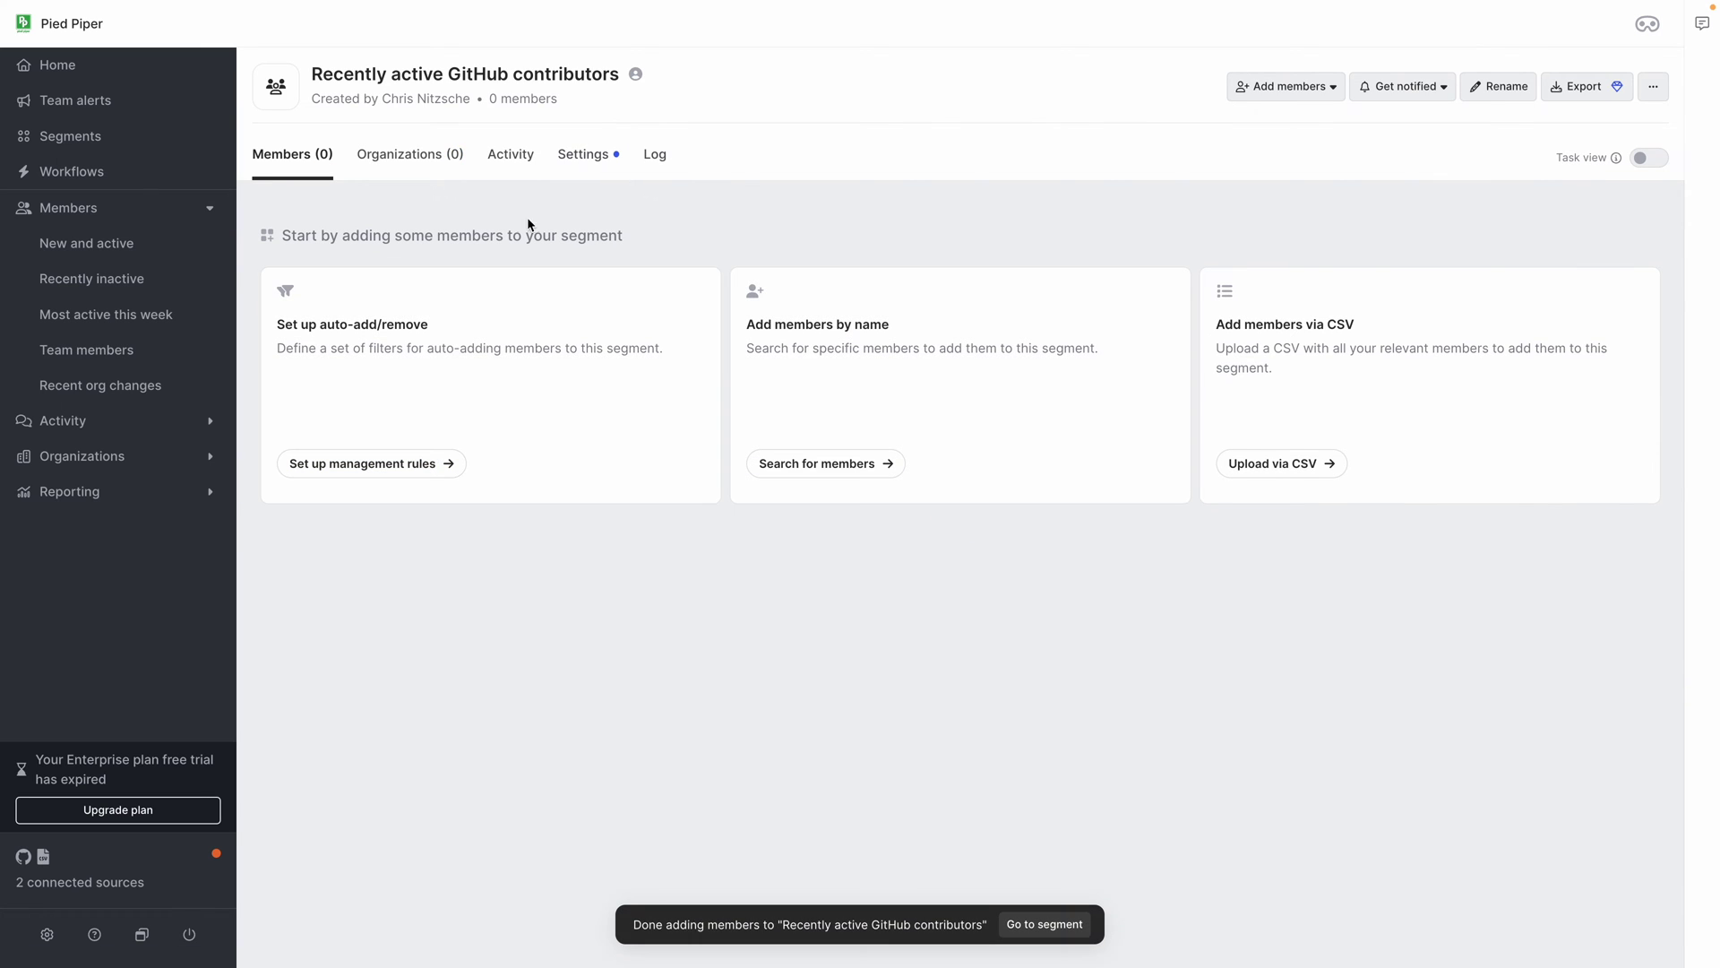
{"action": "left_click", "coordinate": [316, 160]}
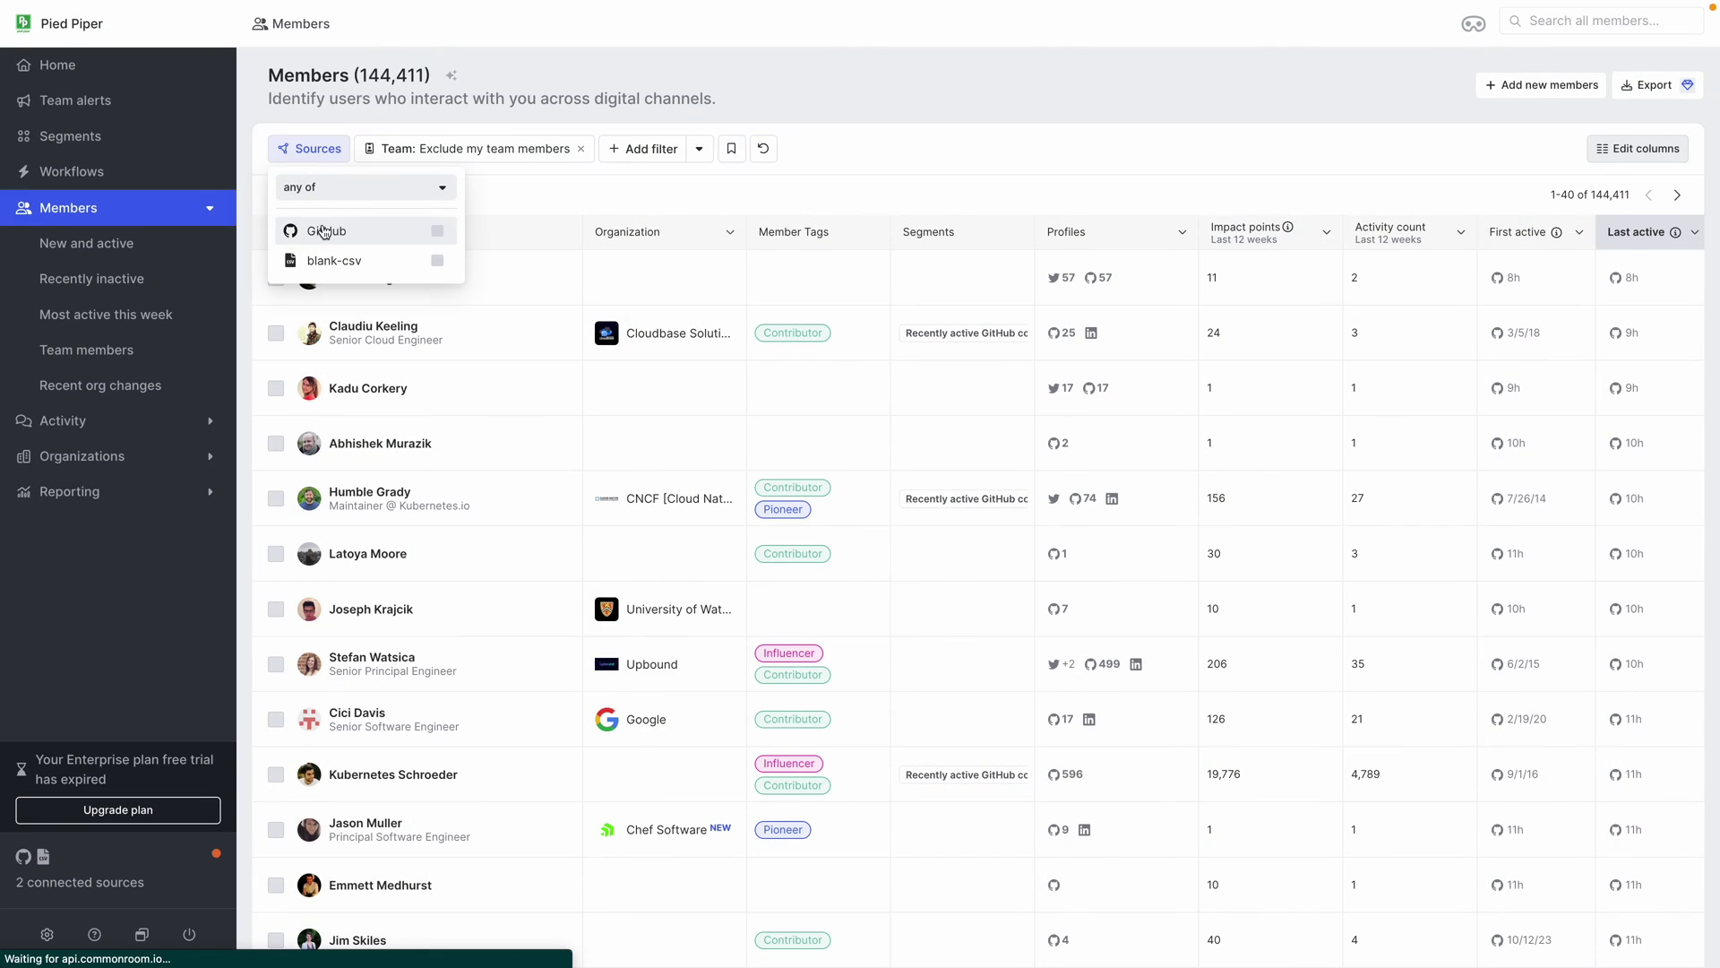
Step: Restrict members to GitHub and add an organization size filter of at least 50
{"action": "left_click", "coordinate": [318, 230]}
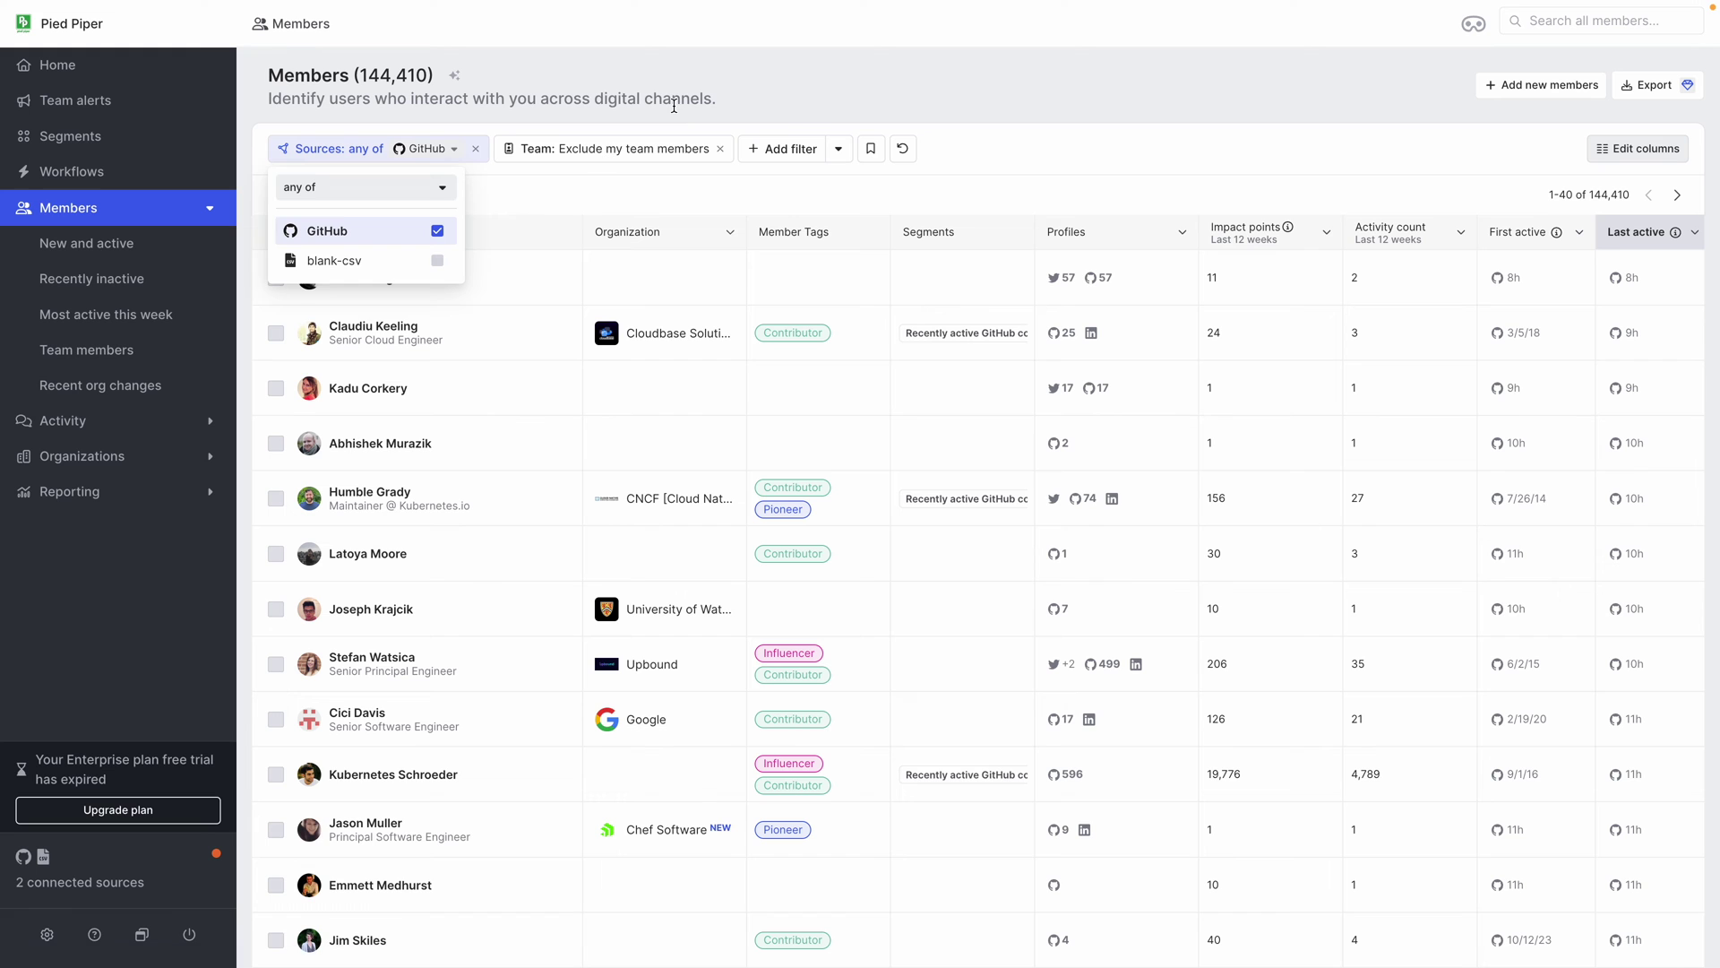
{"action": "left_click", "coordinate": [781, 147]}
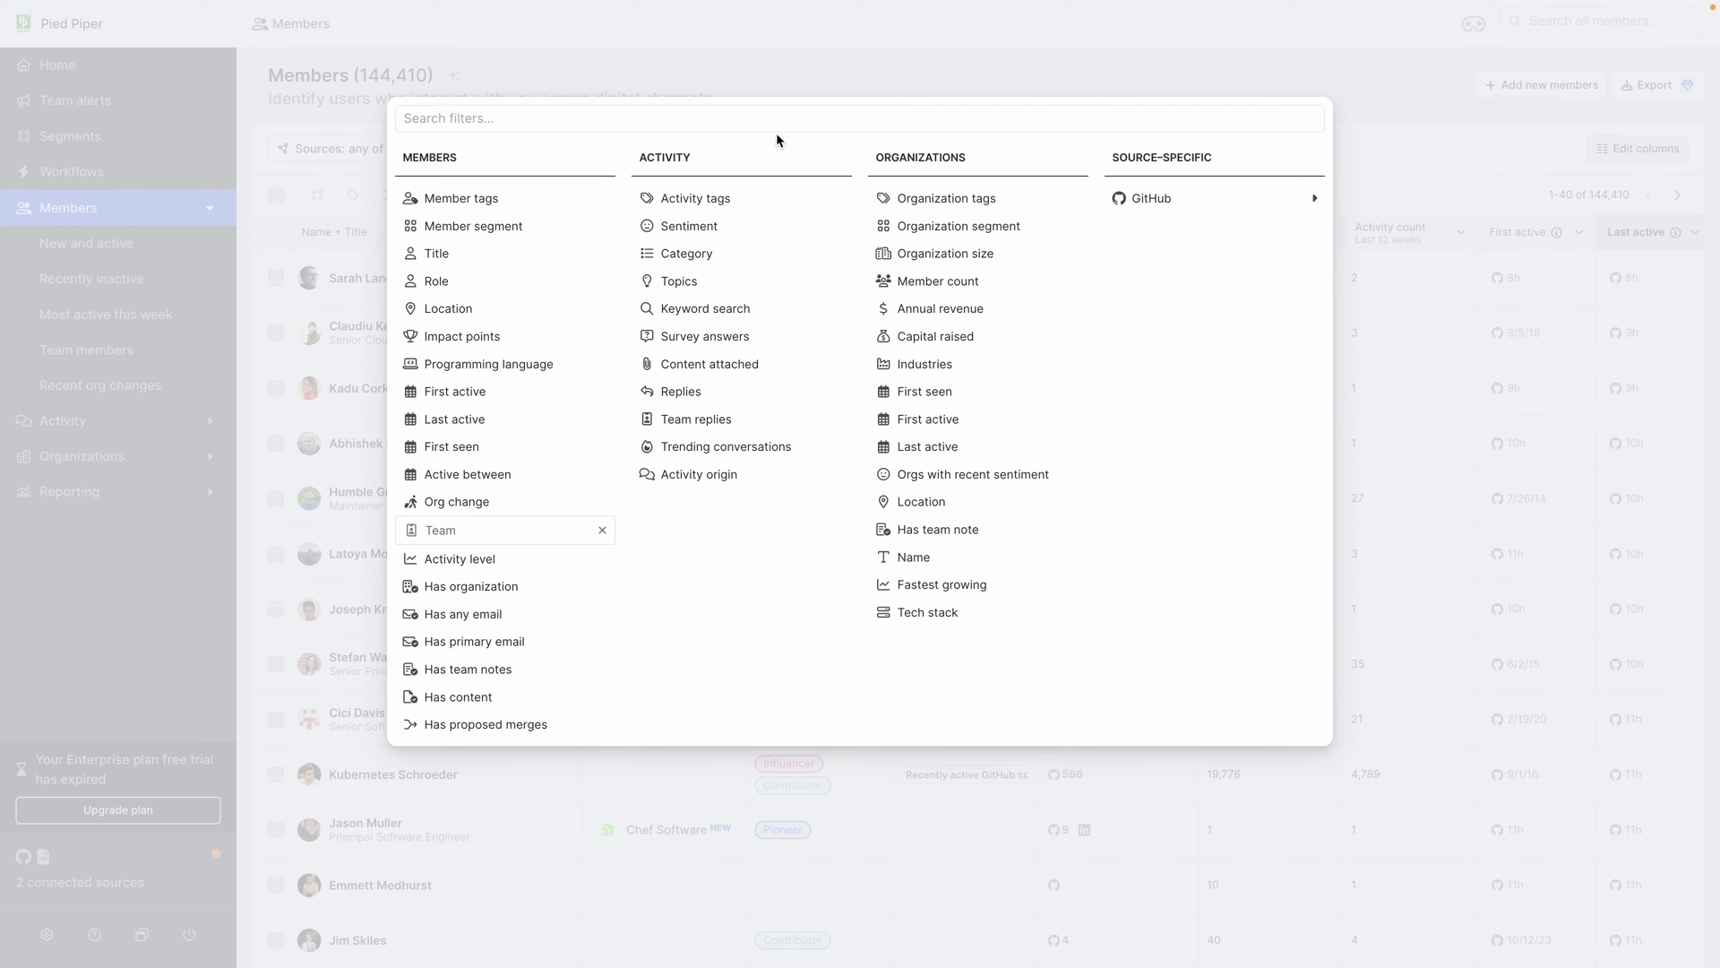
{"action": "left_click", "coordinate": [927, 254]}
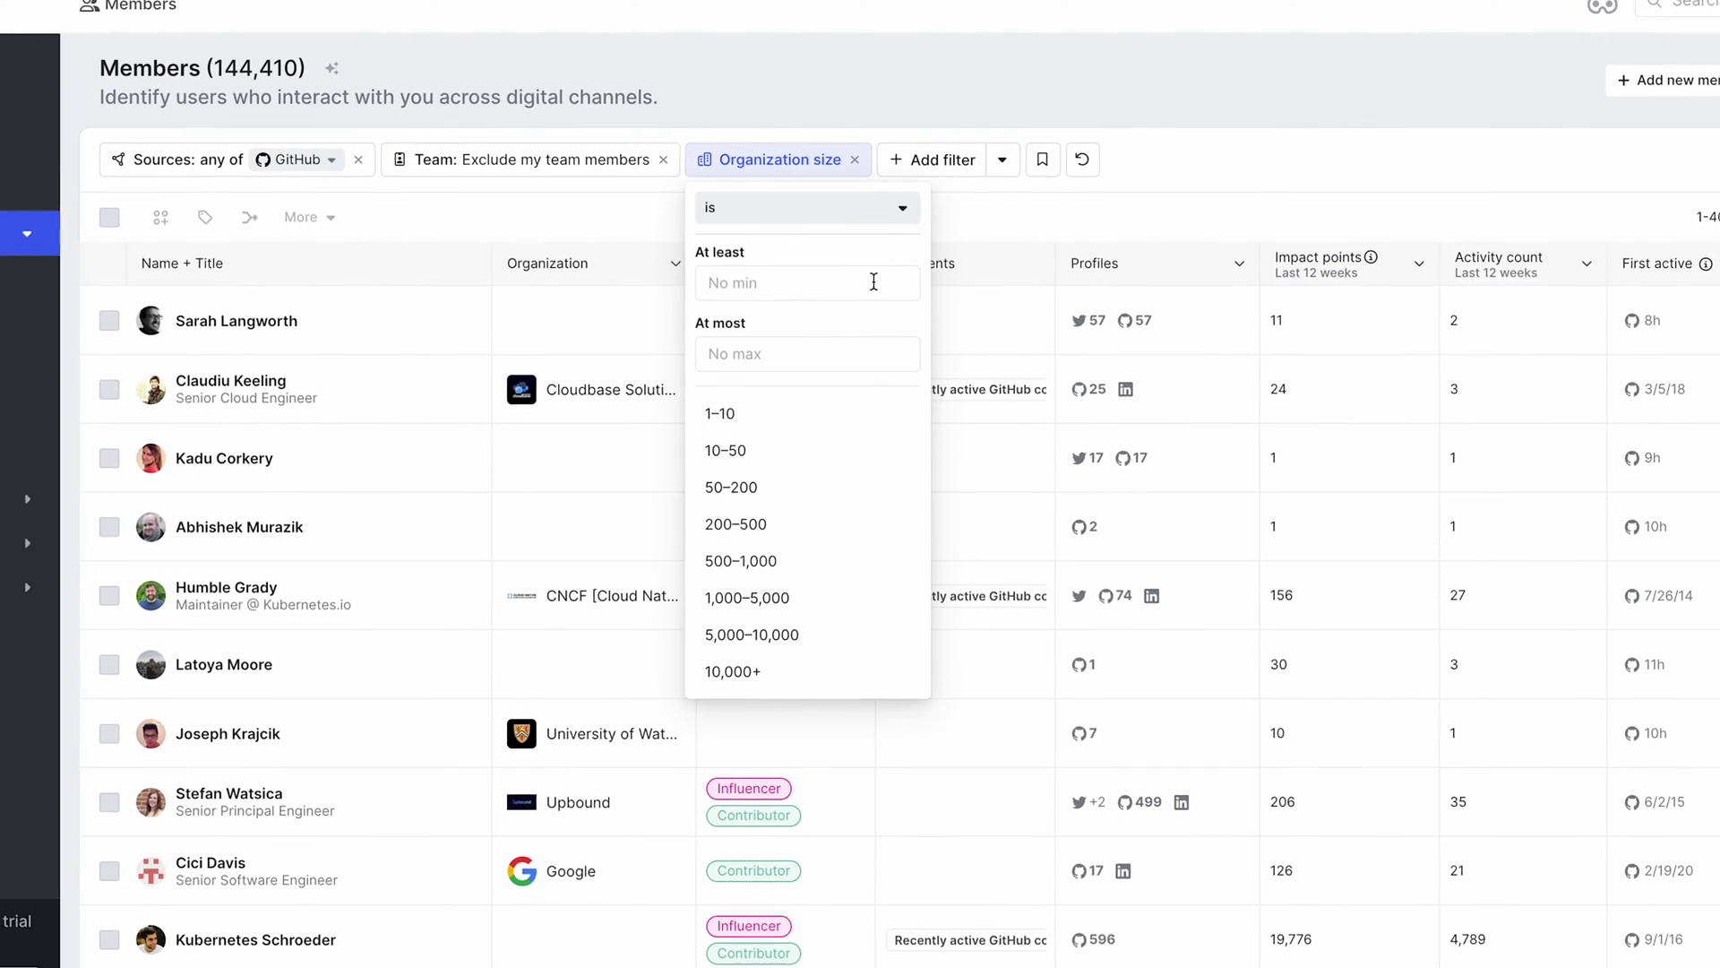
{"action": "left_click", "coordinate": [874, 282]}
{"action": "type", "text": "50"}
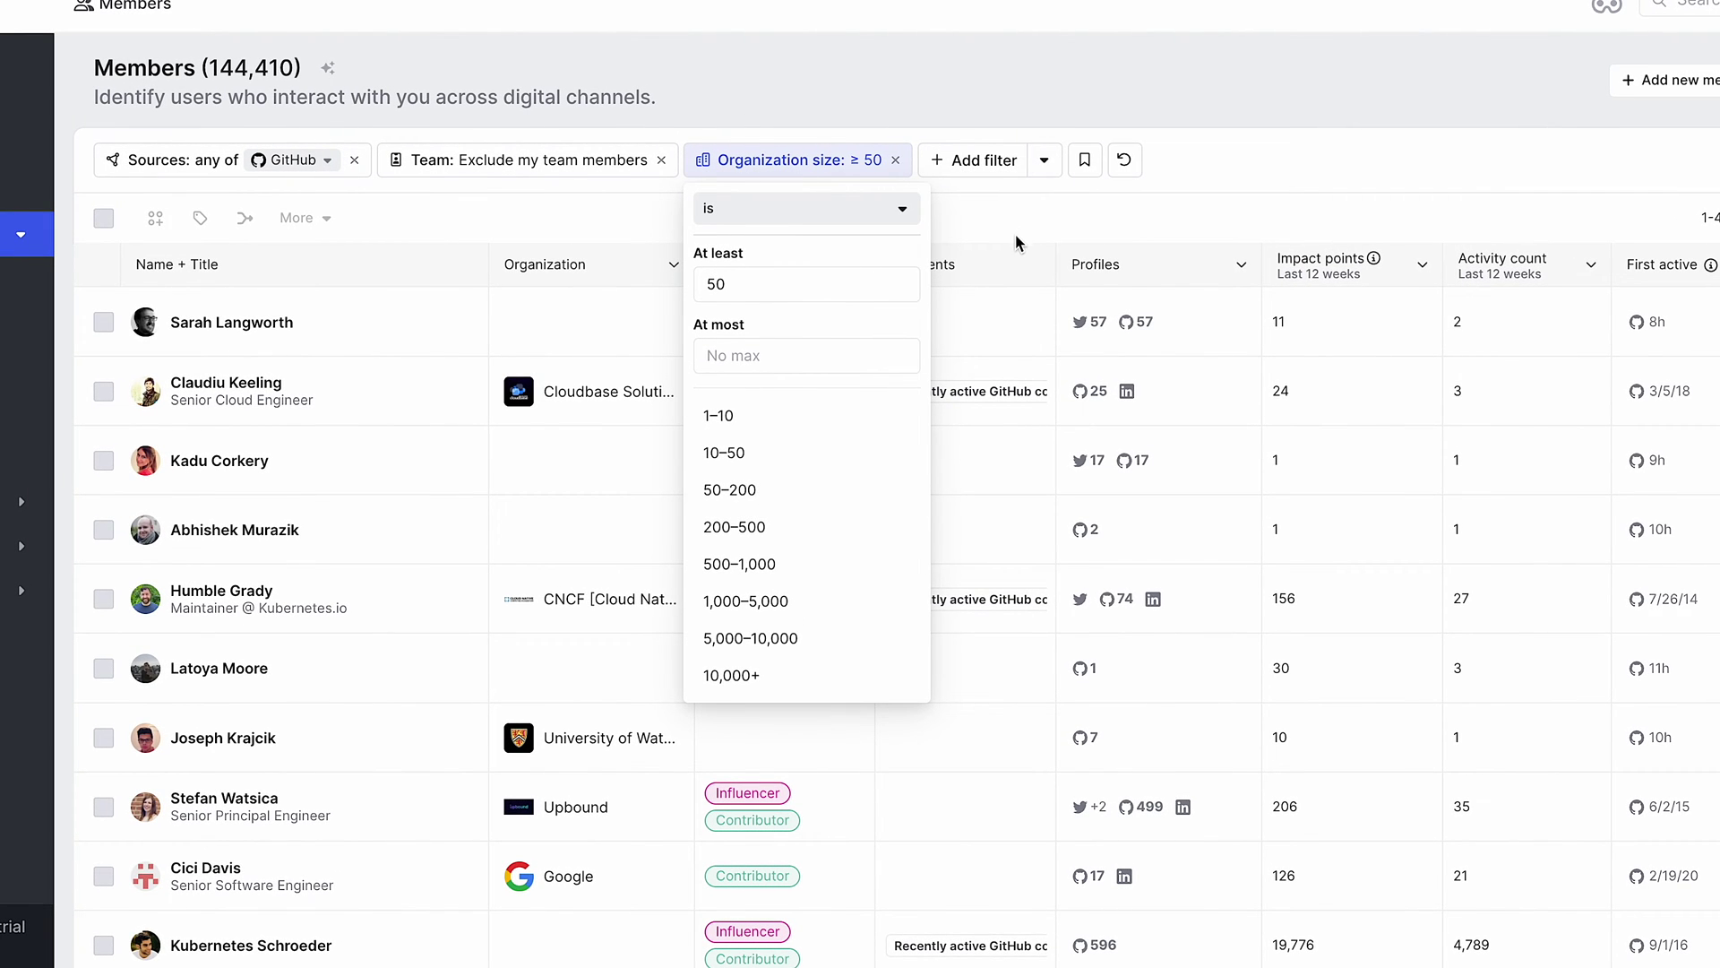
{"action": "left_click", "coordinate": [1019, 229]}
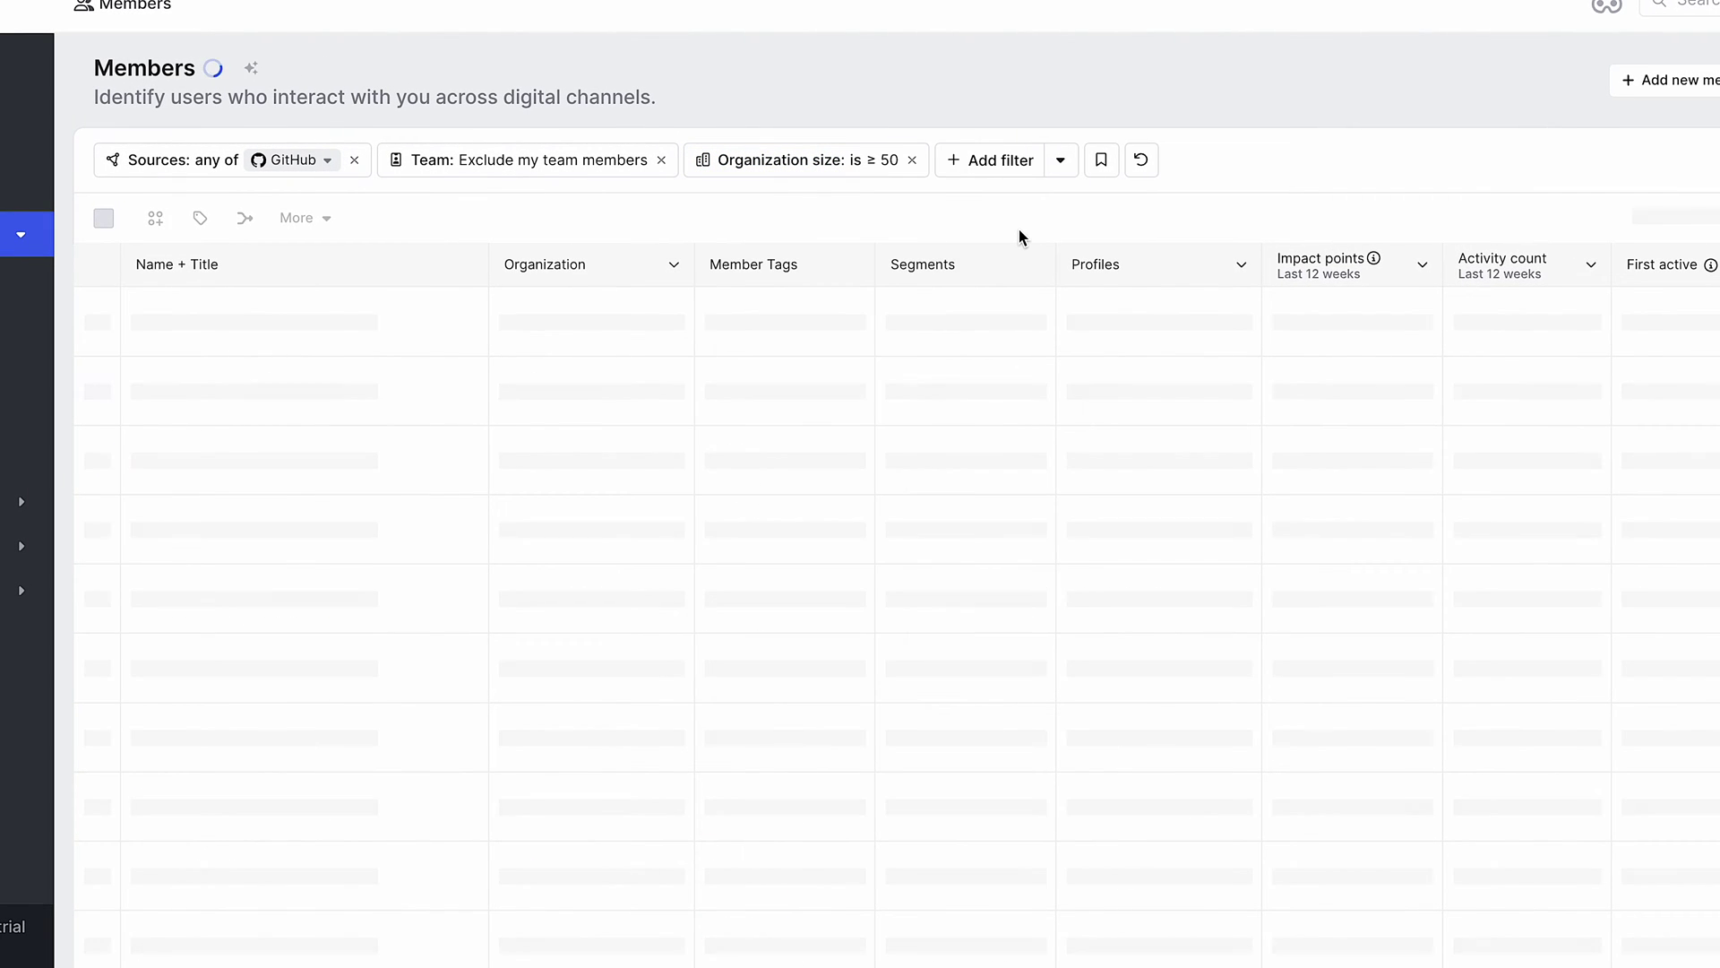
Step: Add a location filter for NAMER and EMEA, plus Last active within the last 28 days
{"action": "left_click", "coordinate": [1005, 178]}
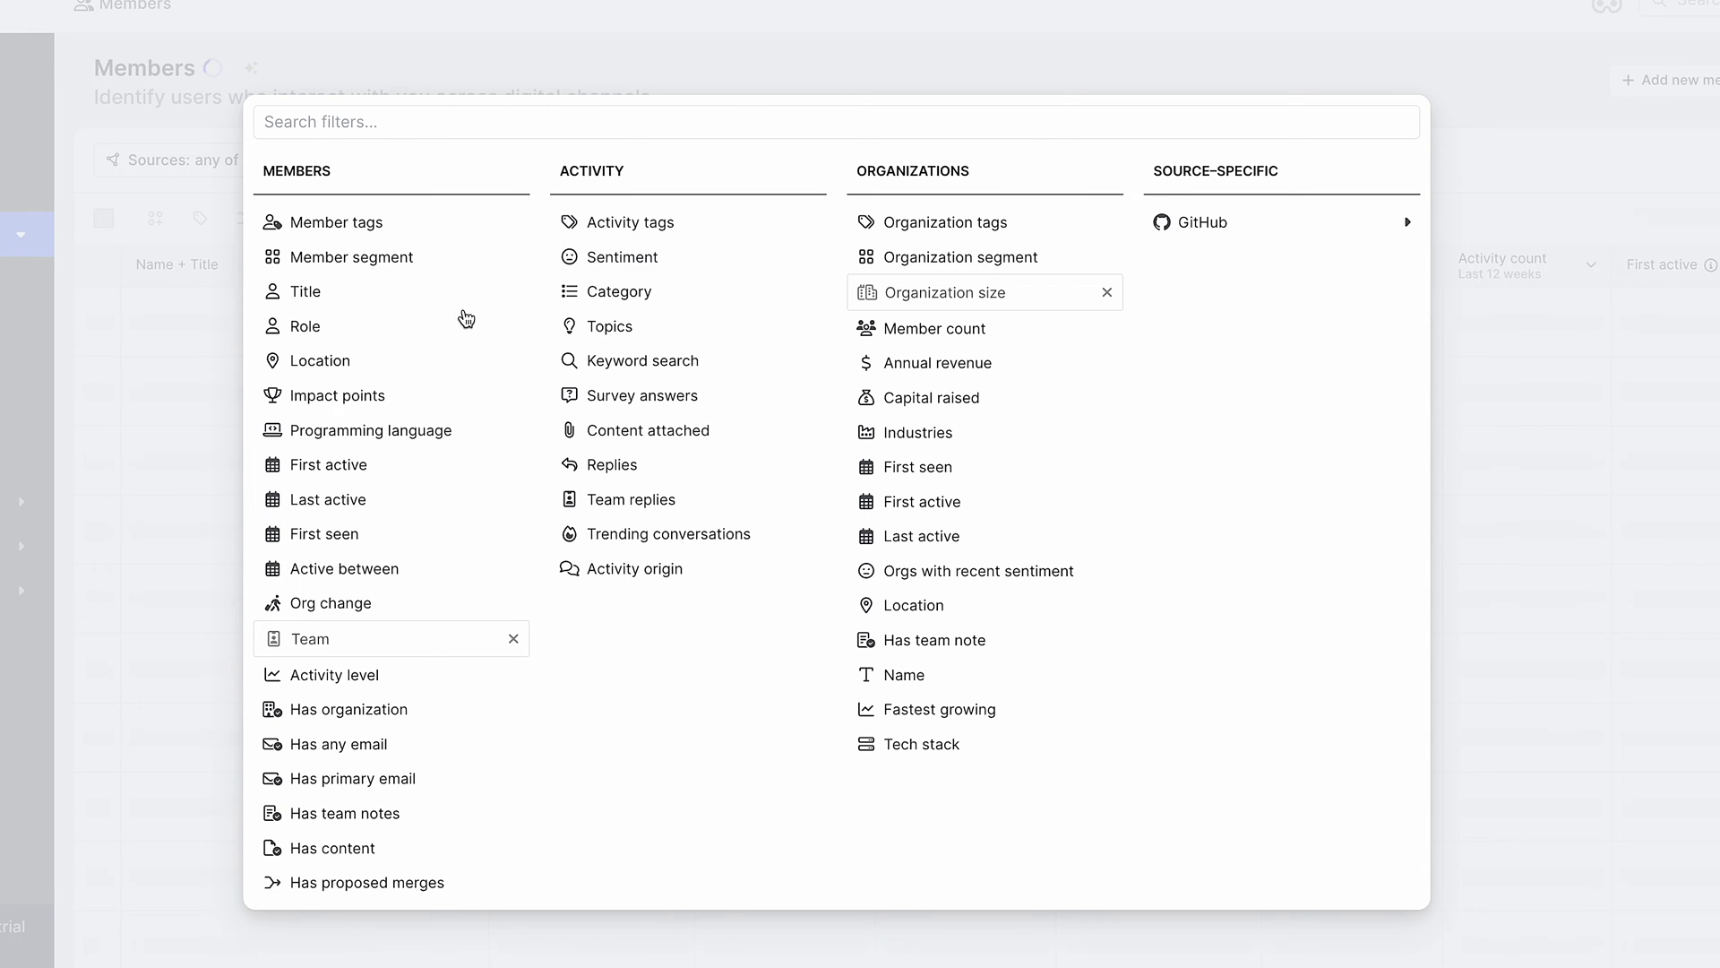
{"action": "left_click", "coordinate": [347, 363]}
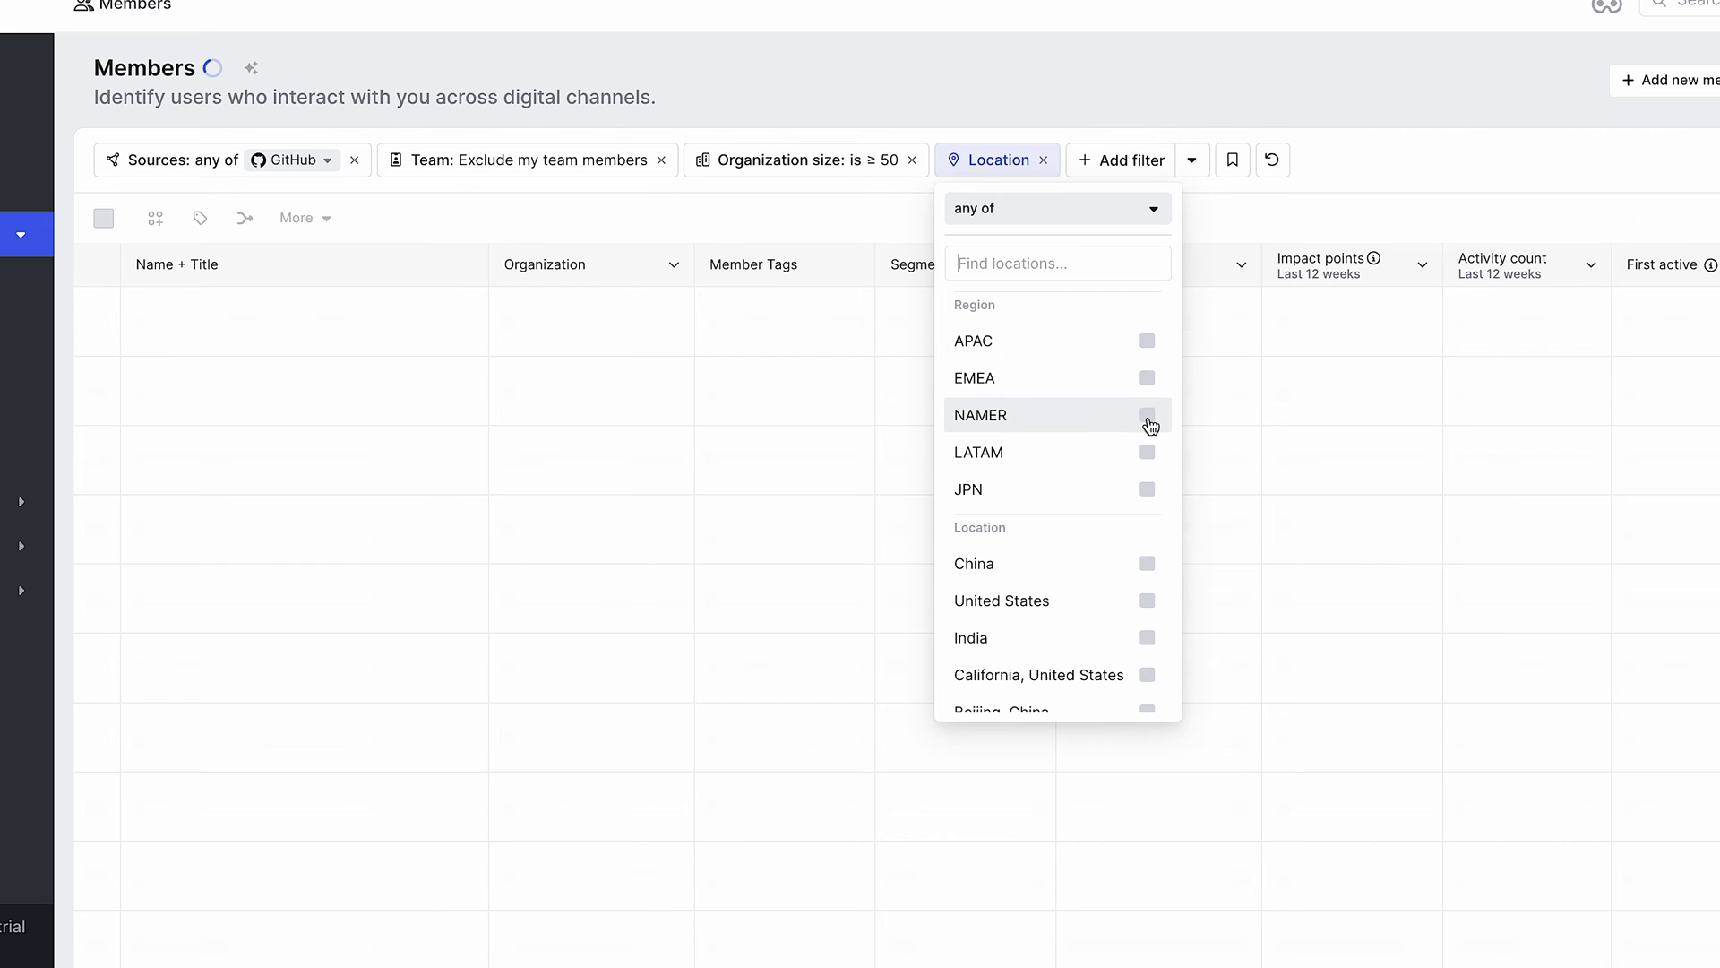
{"action": "left_click", "coordinate": [1150, 423]}
{"action": "left_click", "coordinate": [1150, 382]}
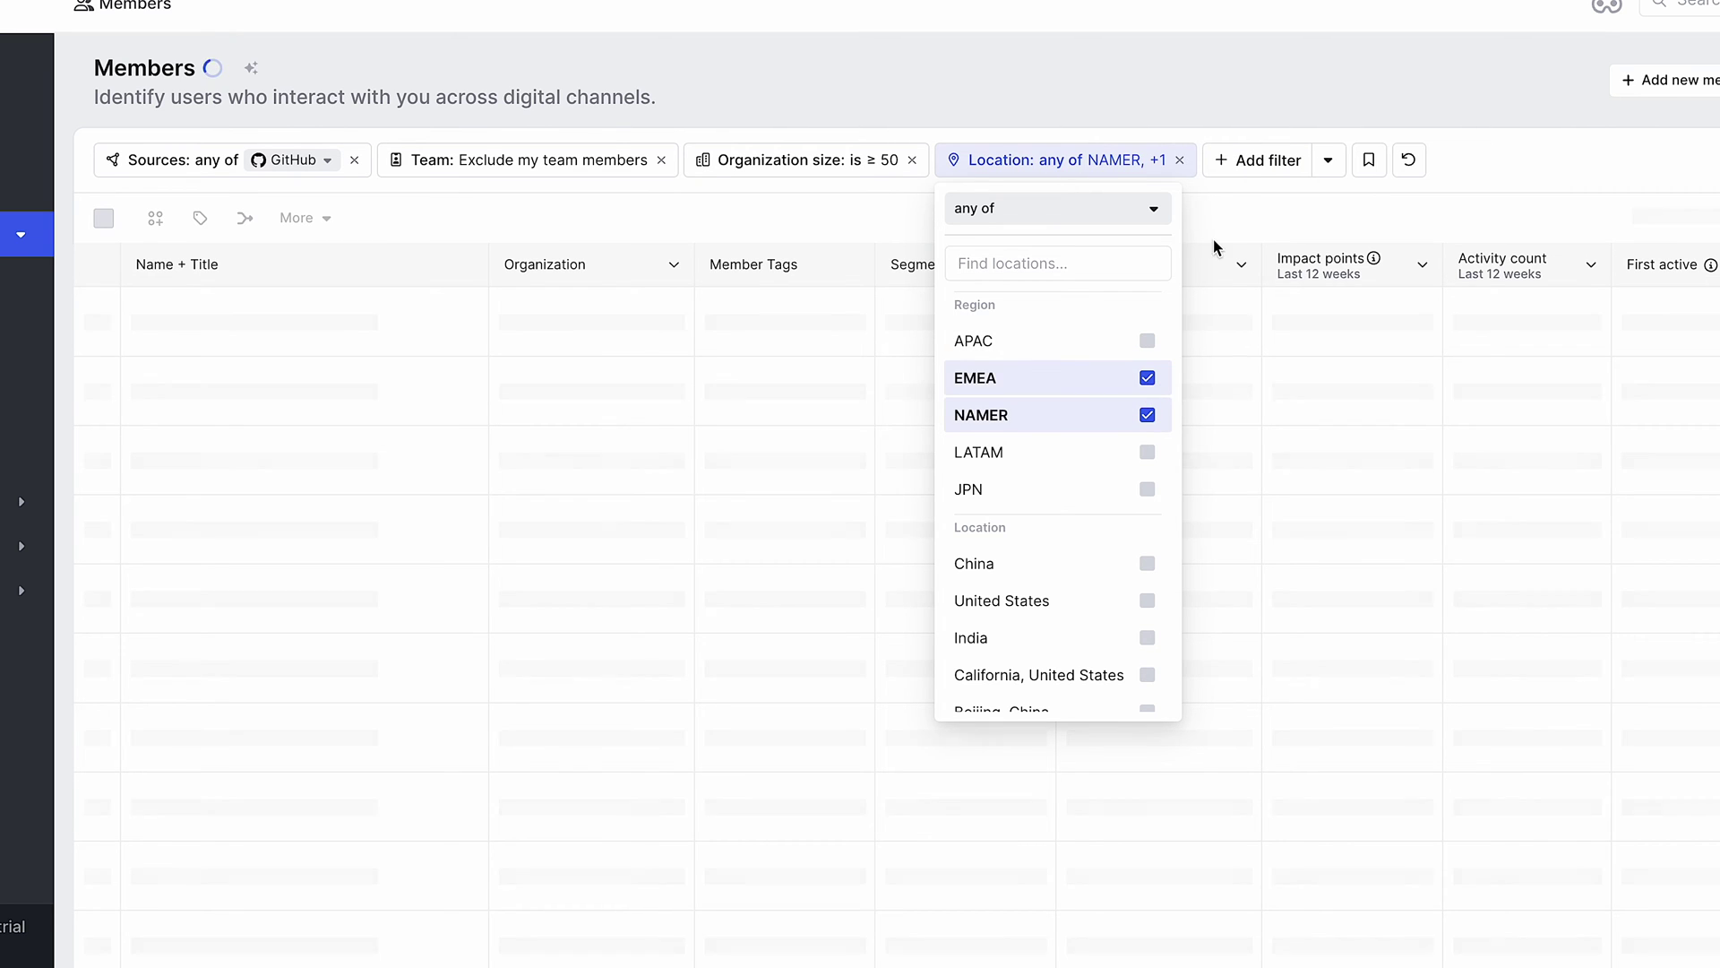
{"action": "left_click", "coordinate": [1215, 213]}
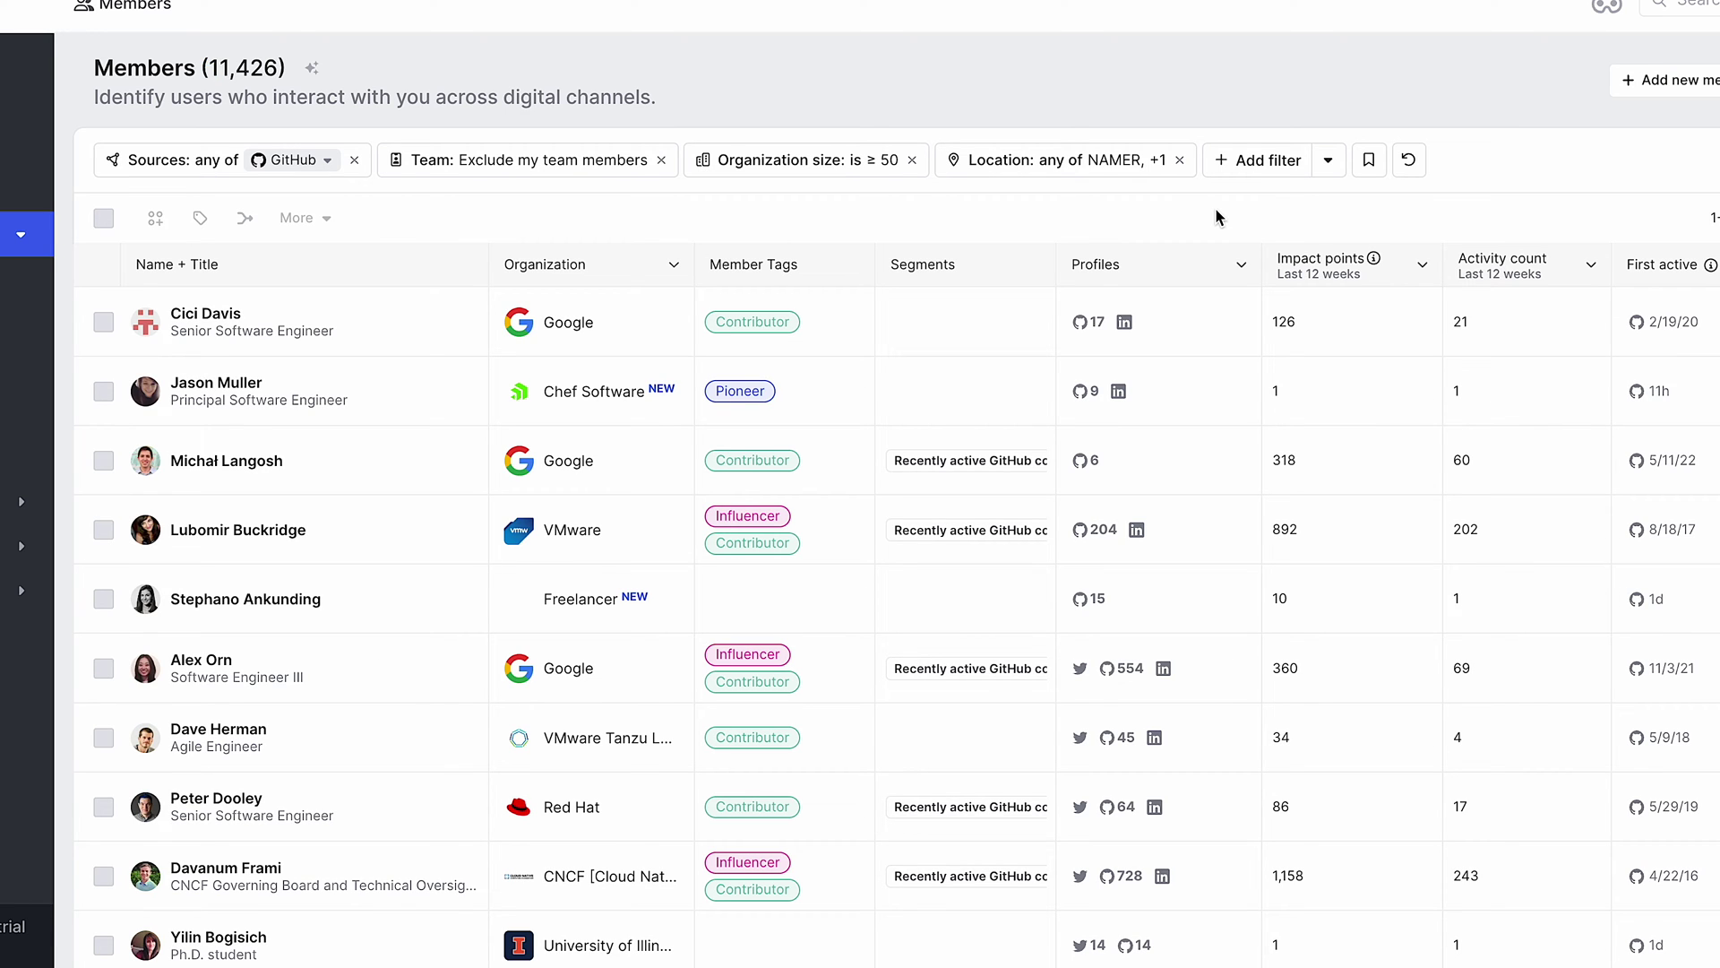
{"action": "left_click", "coordinate": [1244, 165]}
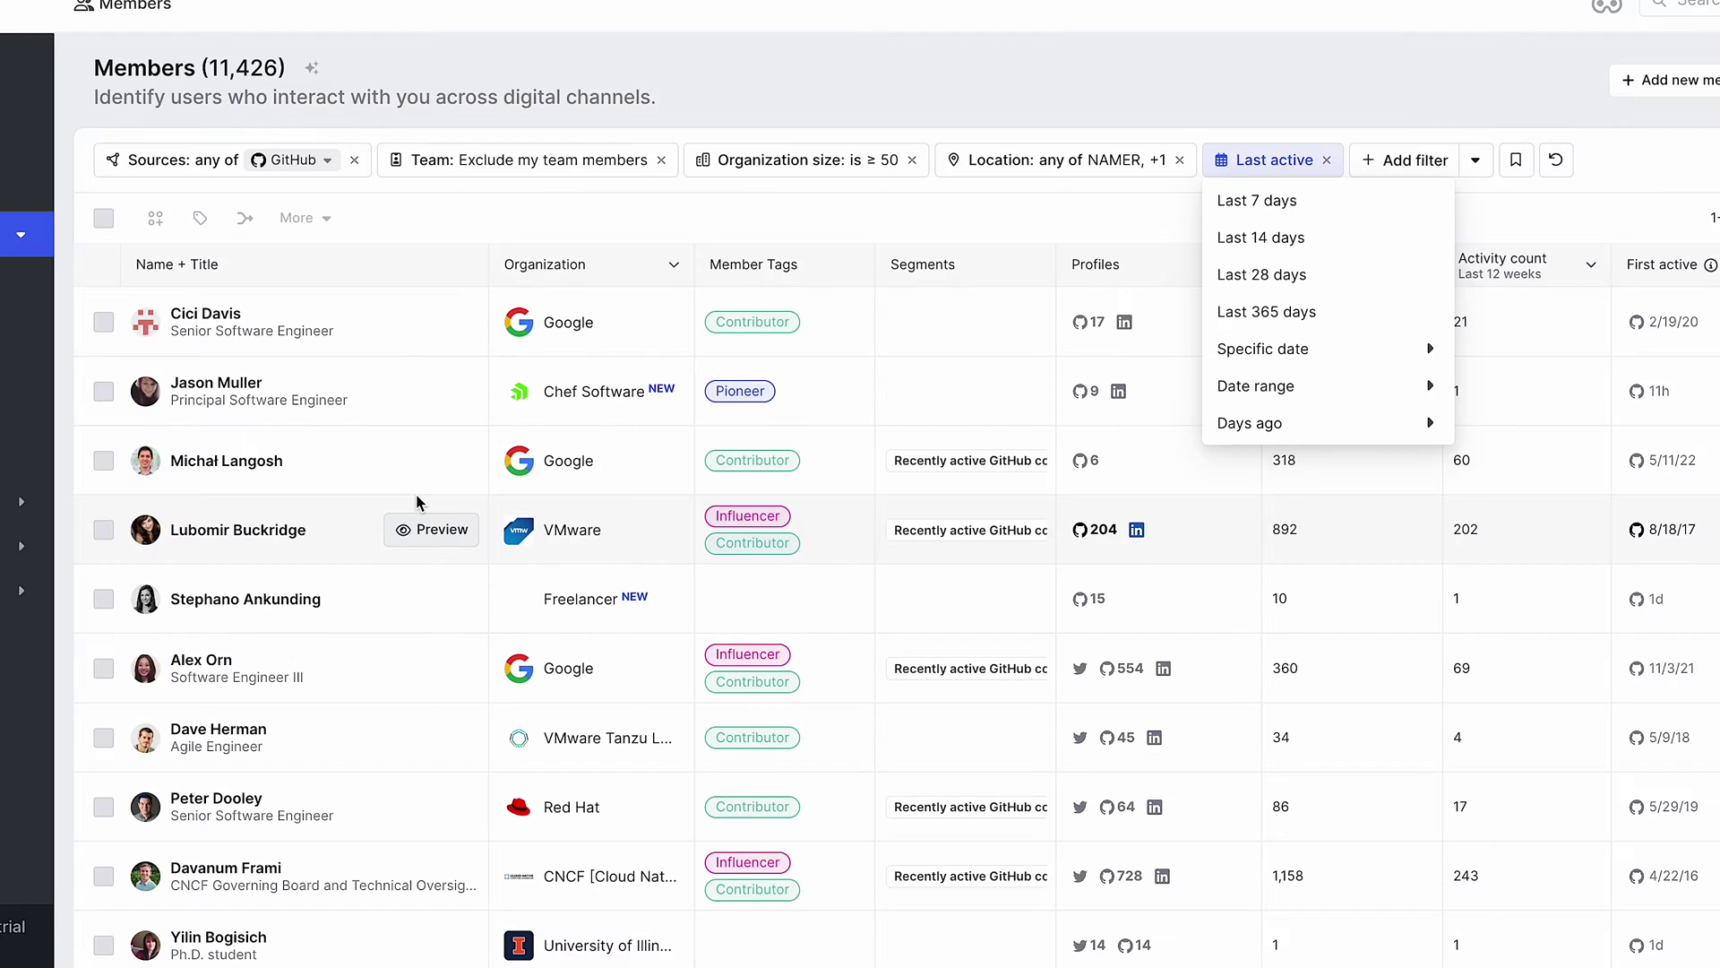
{"action": "left_click", "coordinate": [1272, 275]}
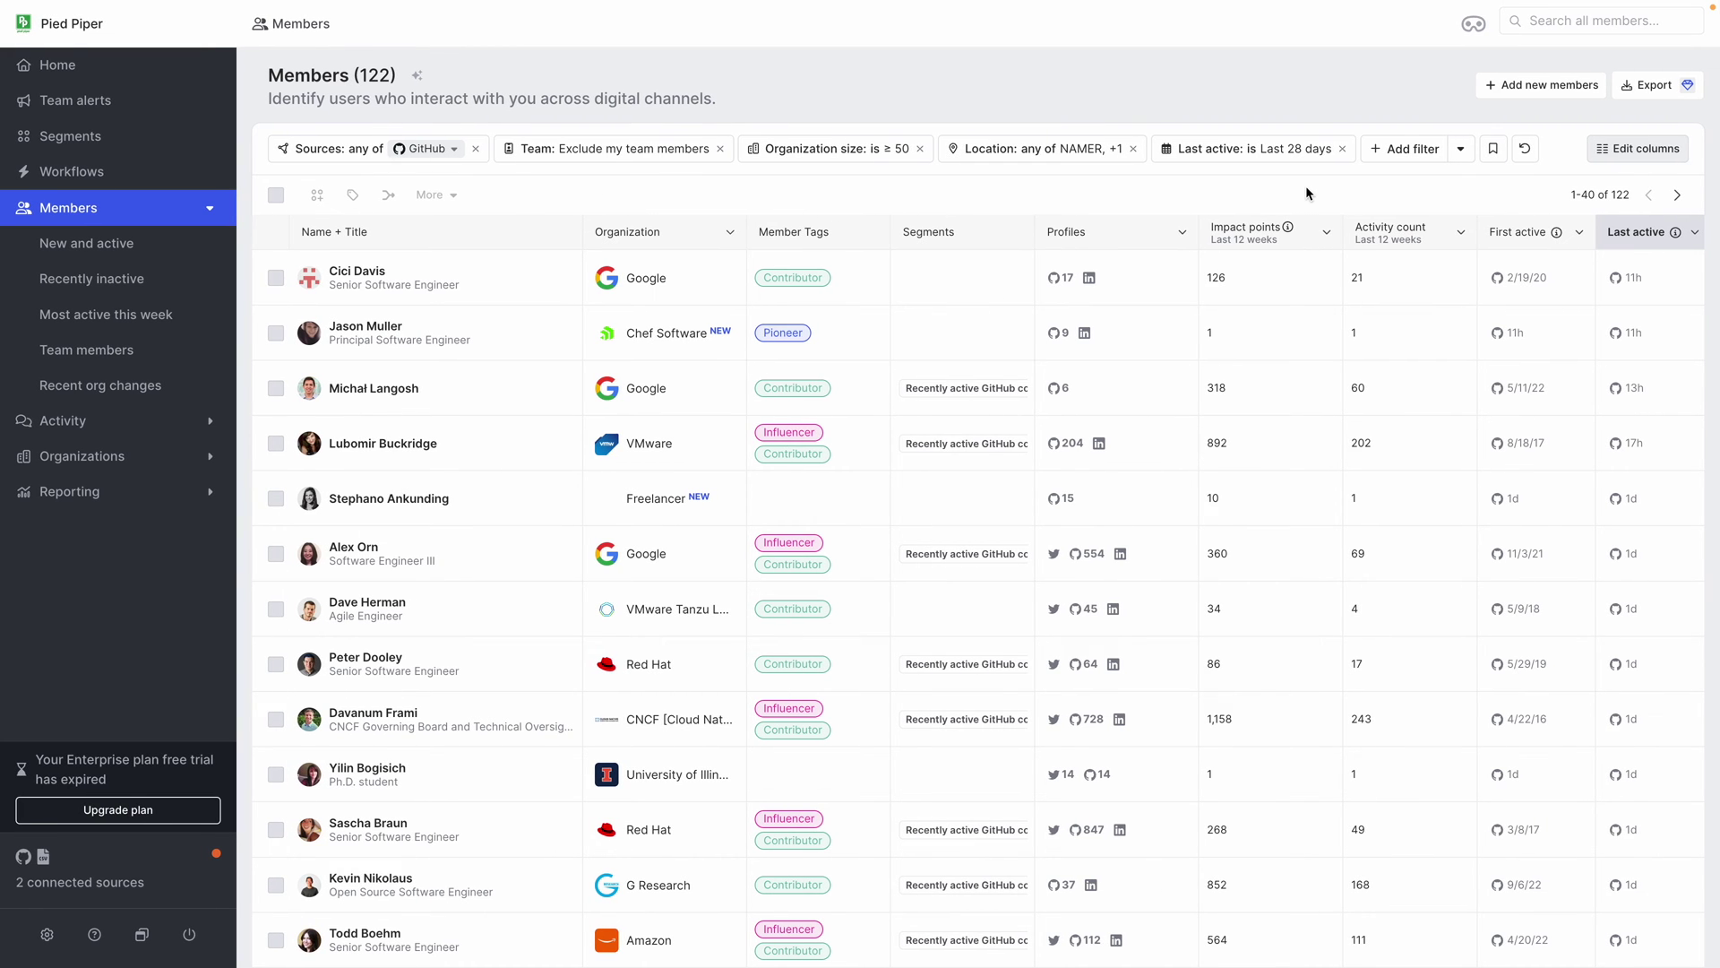
Step: Add the selected members to a new segment named 'GitHub VIPs'
{"action": "left_click", "coordinate": [276, 195]}
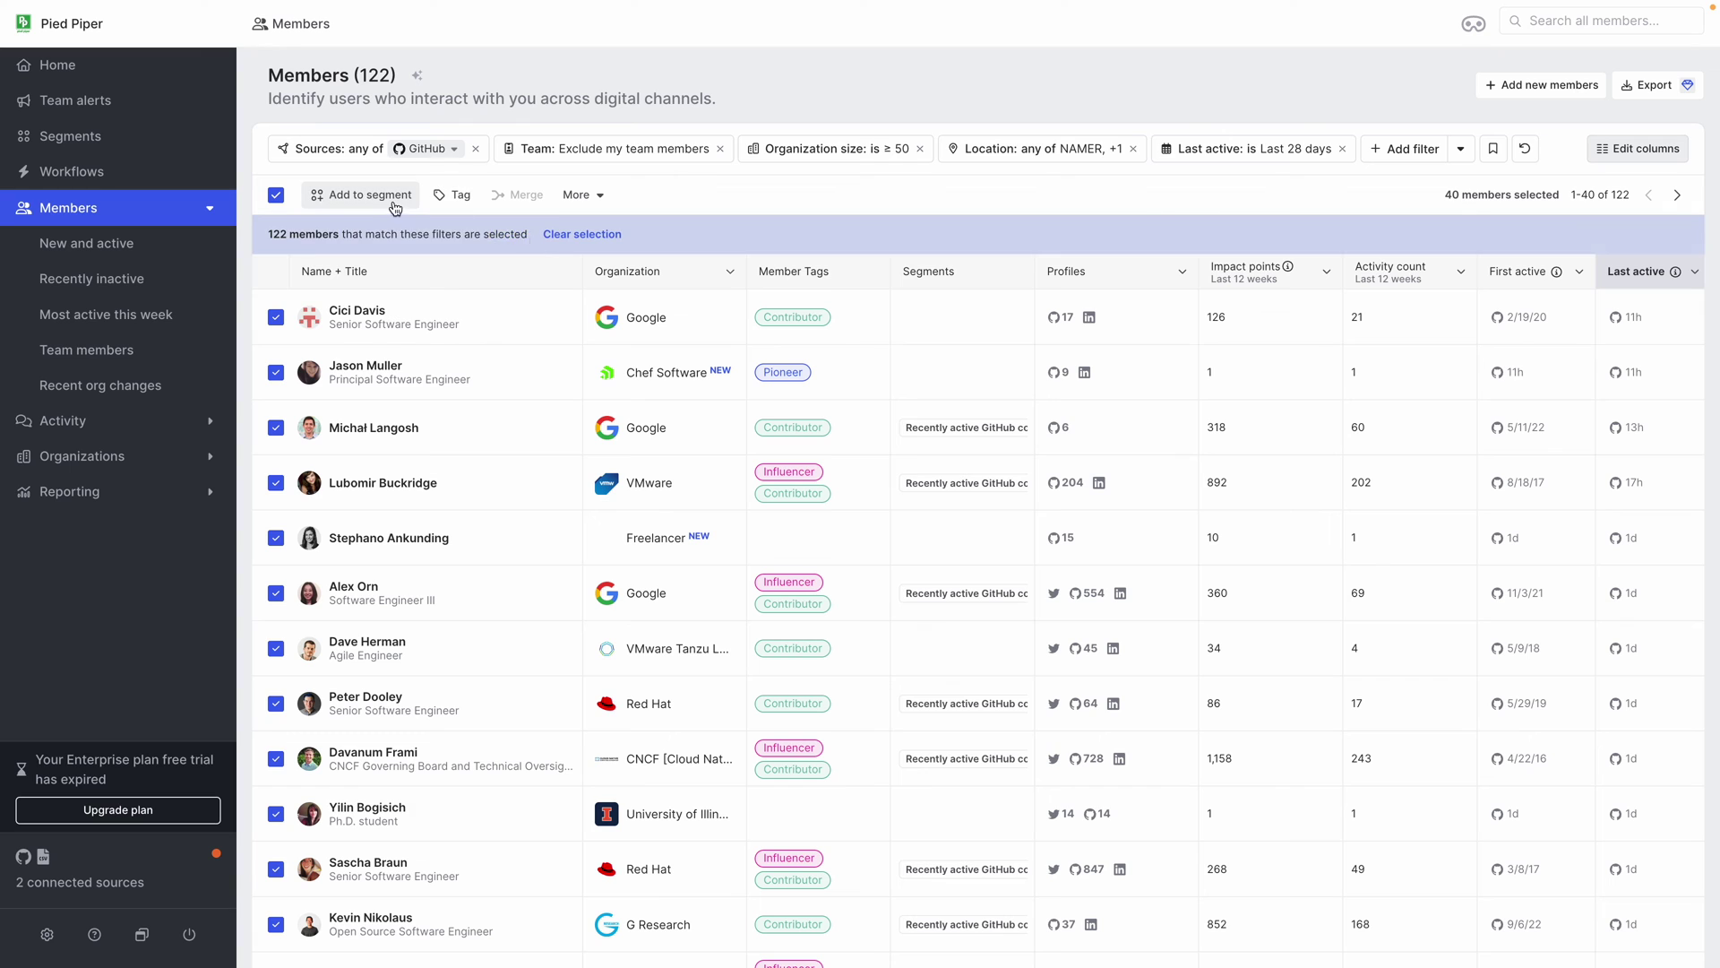
{"action": "left_click", "coordinate": [362, 194]}
{"action": "type", "text": "GitHub VIPs"}
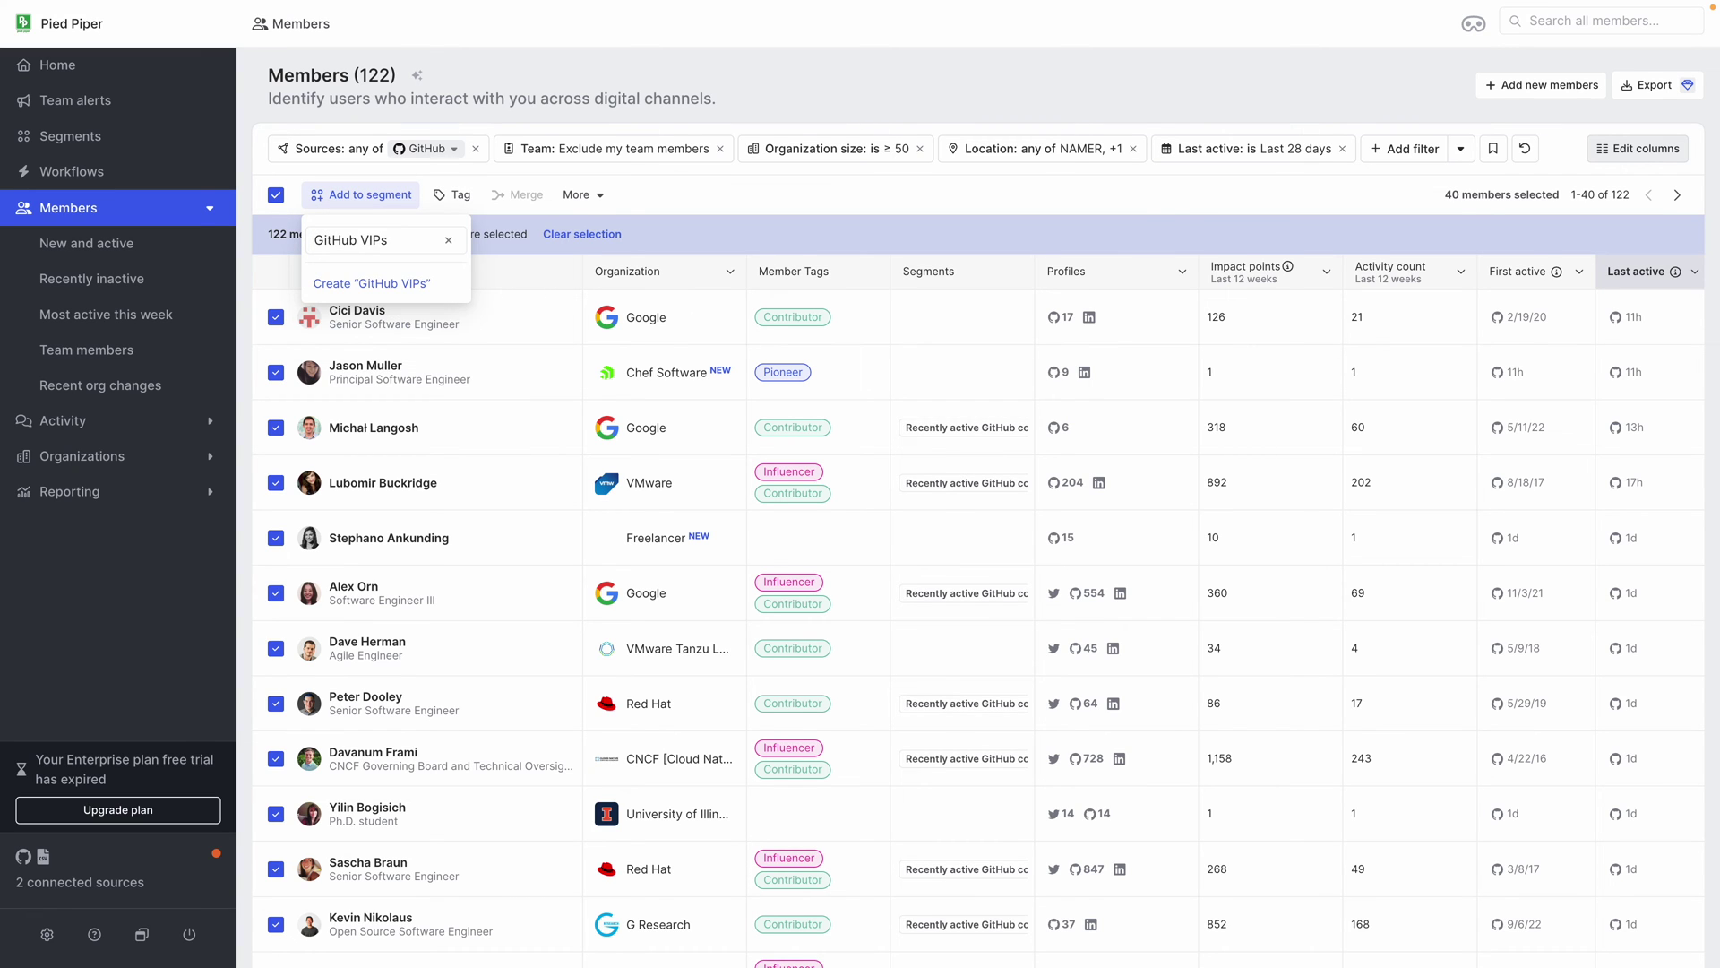
{"action": "key", "text": "Return"}
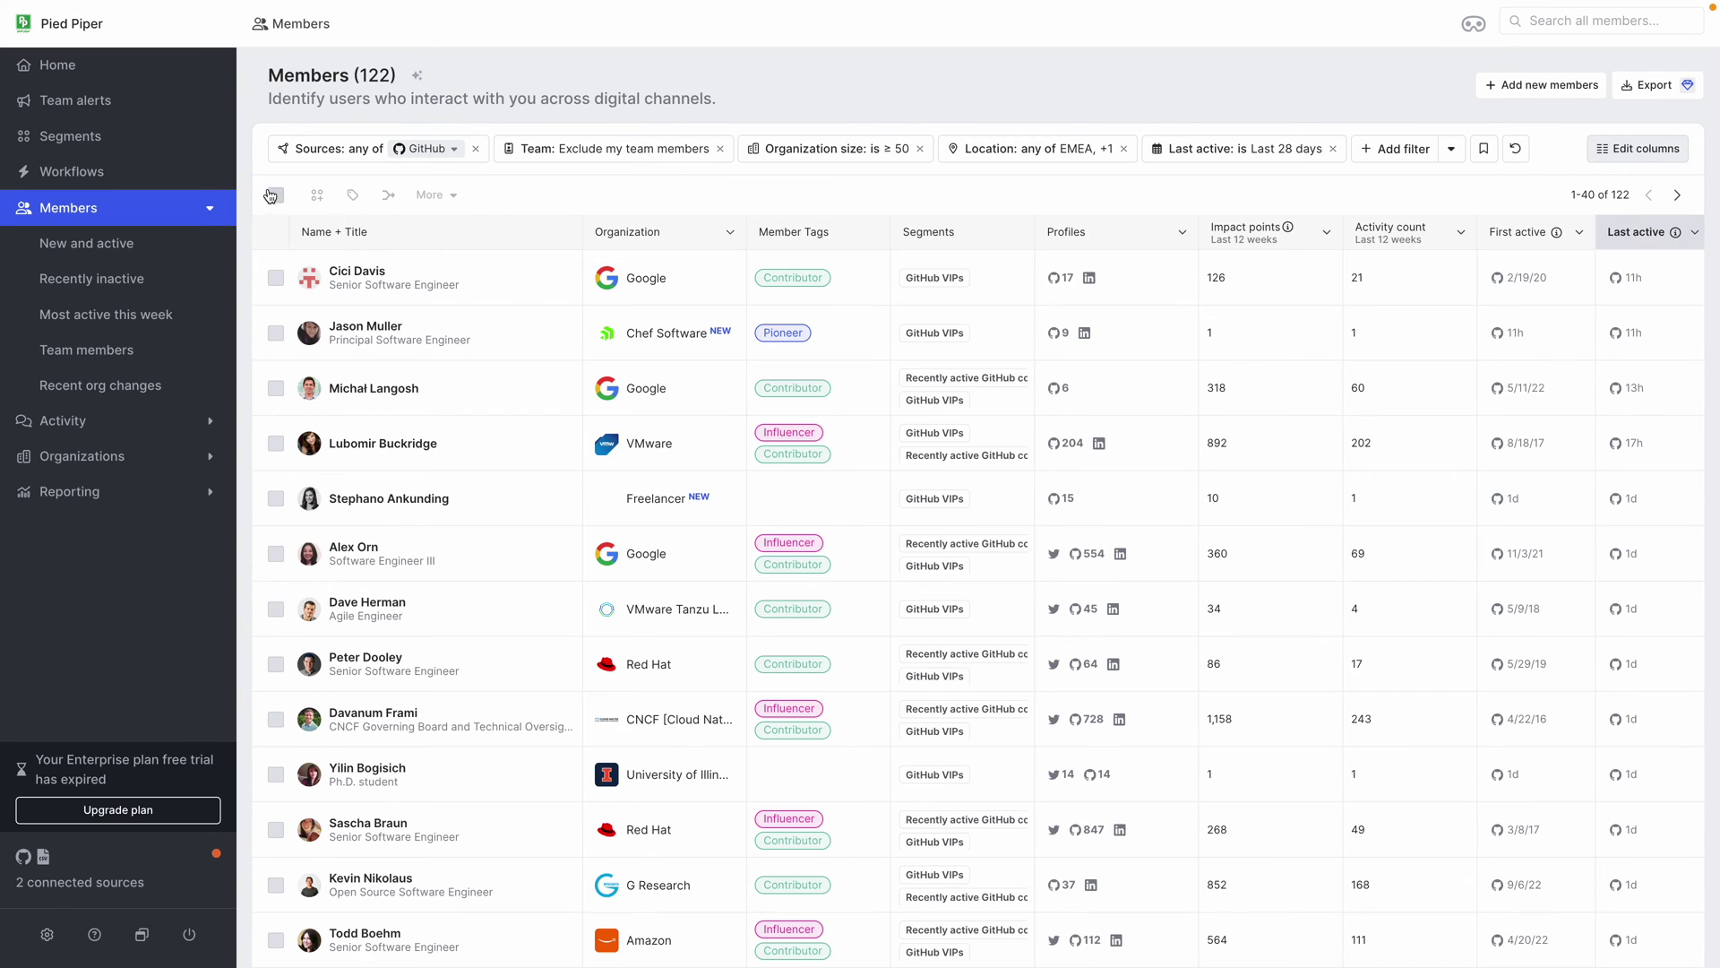
Step: Select all 122 matching members and tag them with a new 'VIP' tag
{"action": "left_click", "coordinate": [515, 234]}
{"action": "left_click", "coordinate": [459, 194]}
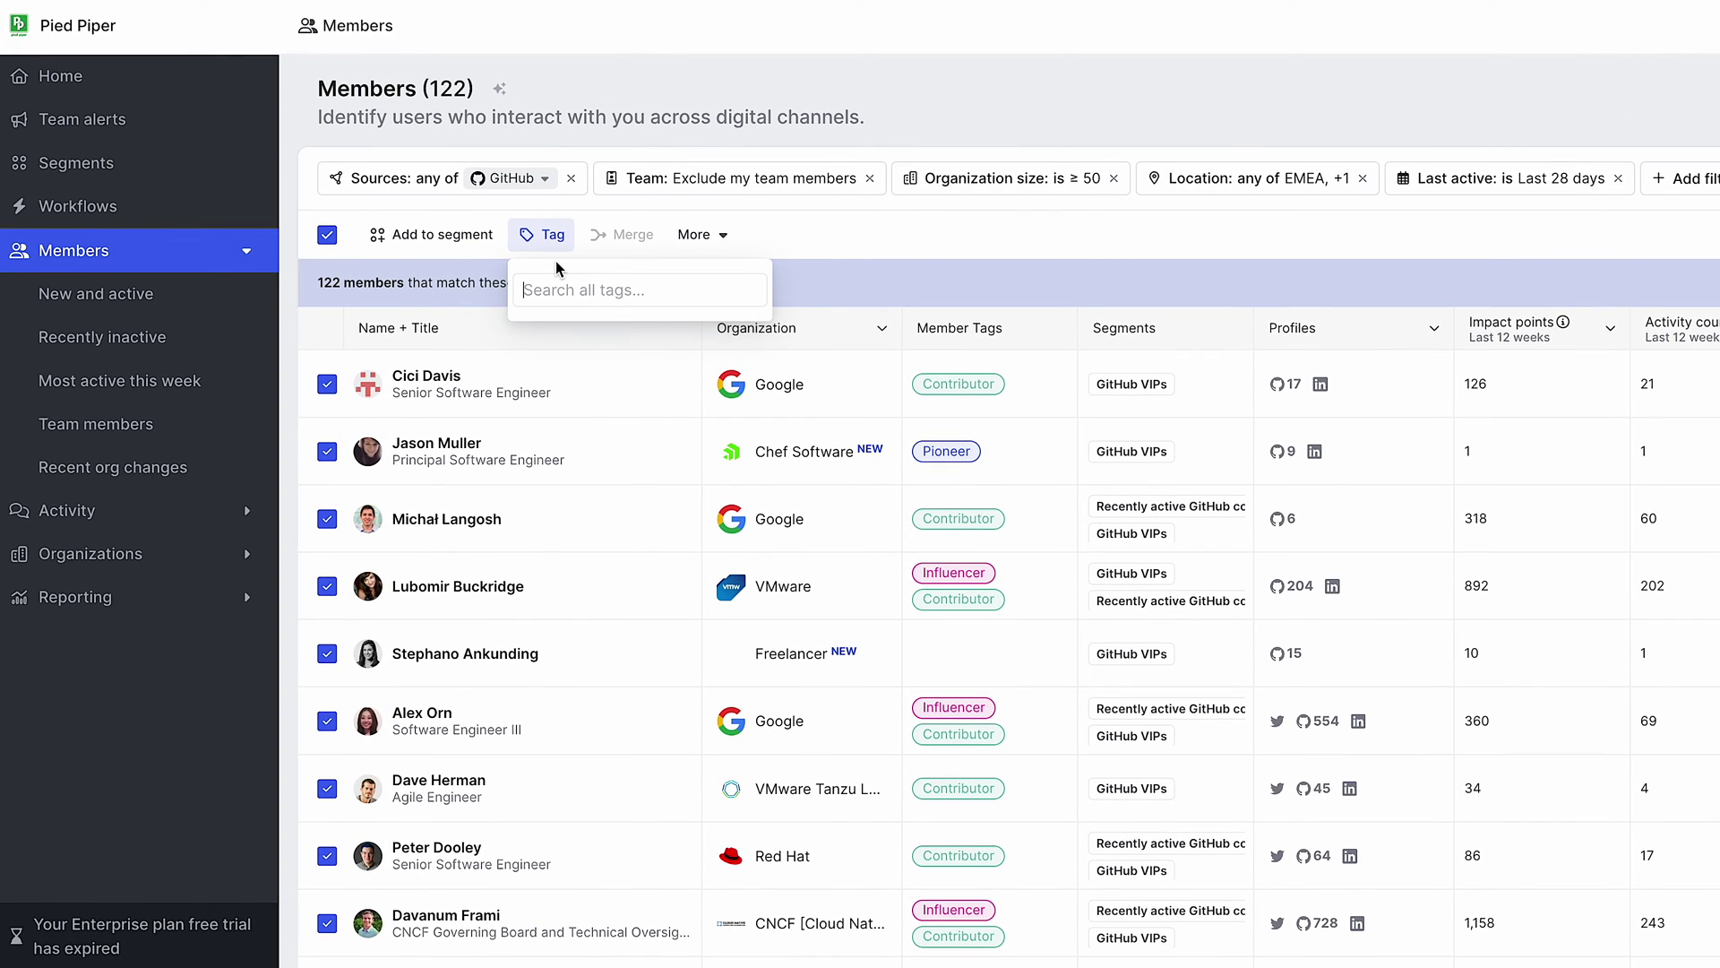
{"action": "type", "text": "VIP"}
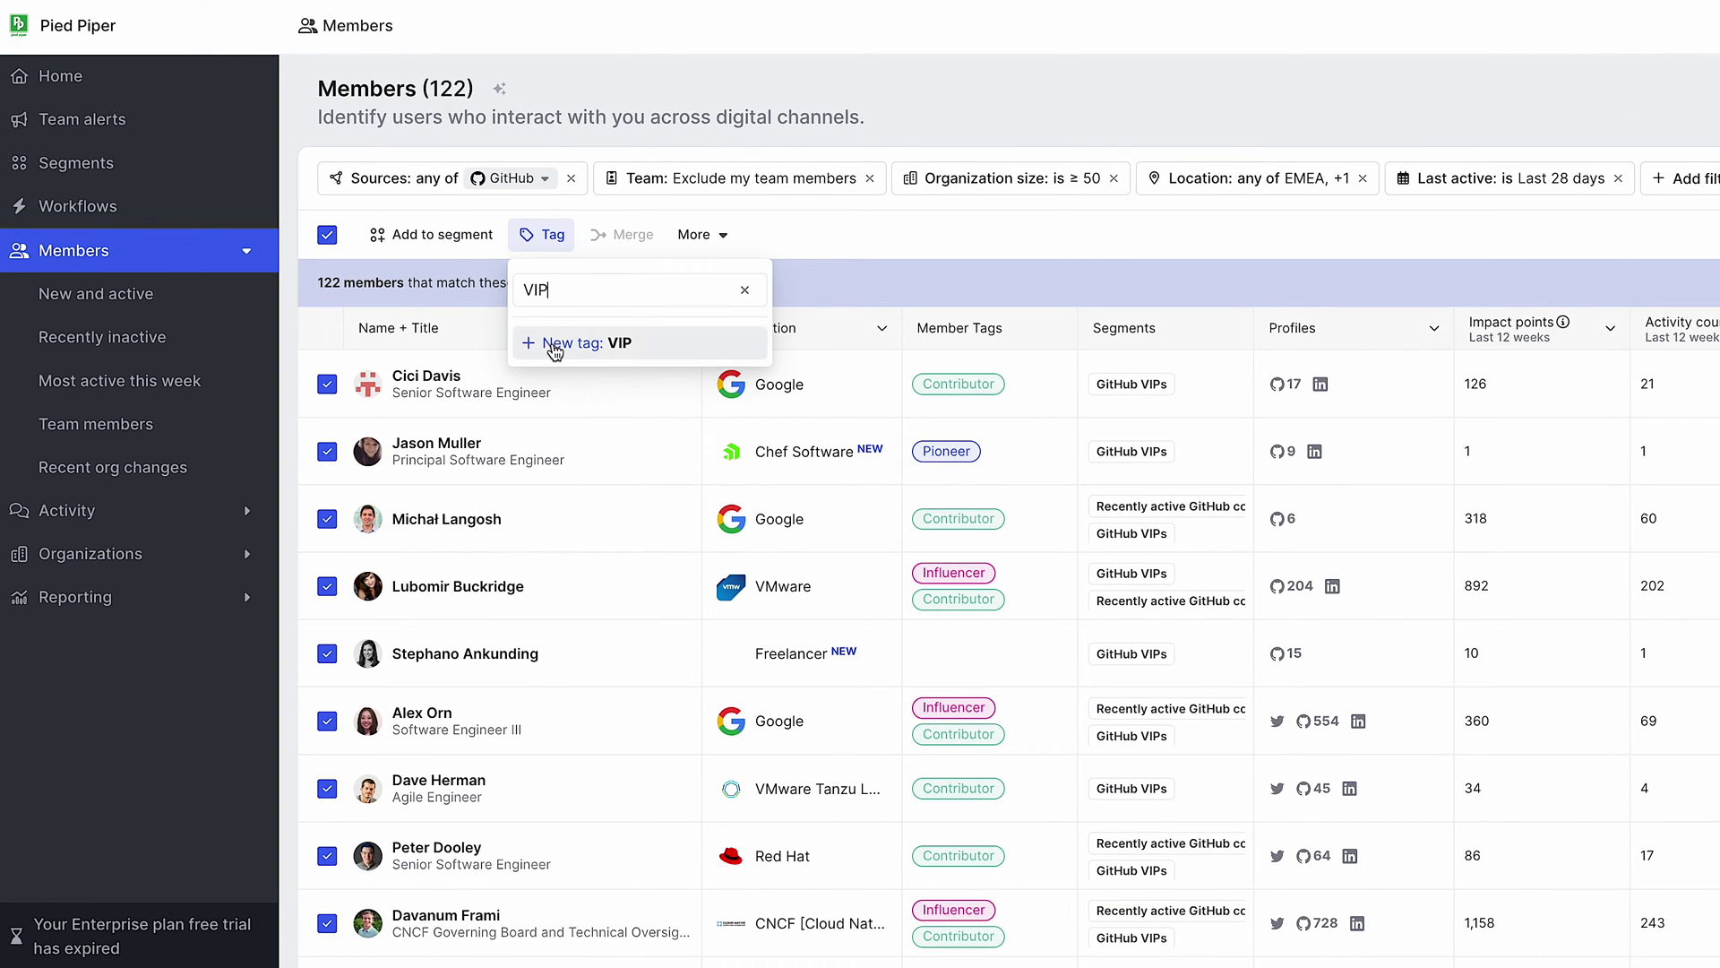
{"action": "left_click", "coordinate": [556, 344]}
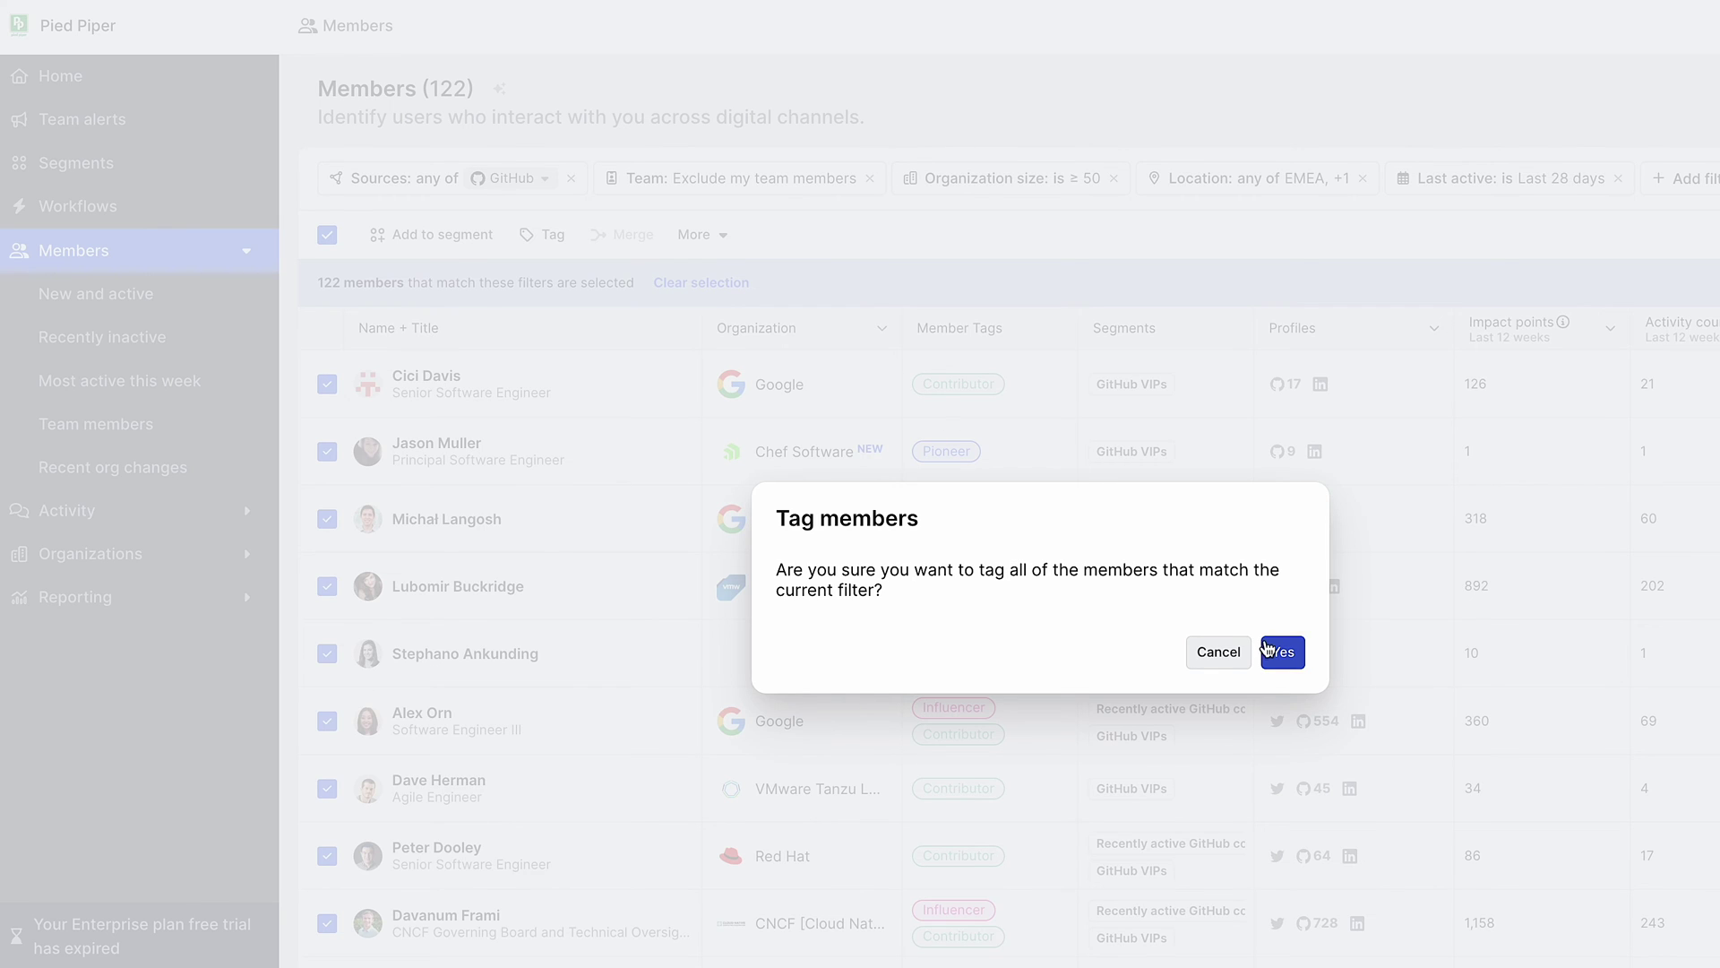
{"action": "left_click", "coordinate": [1283, 651]}
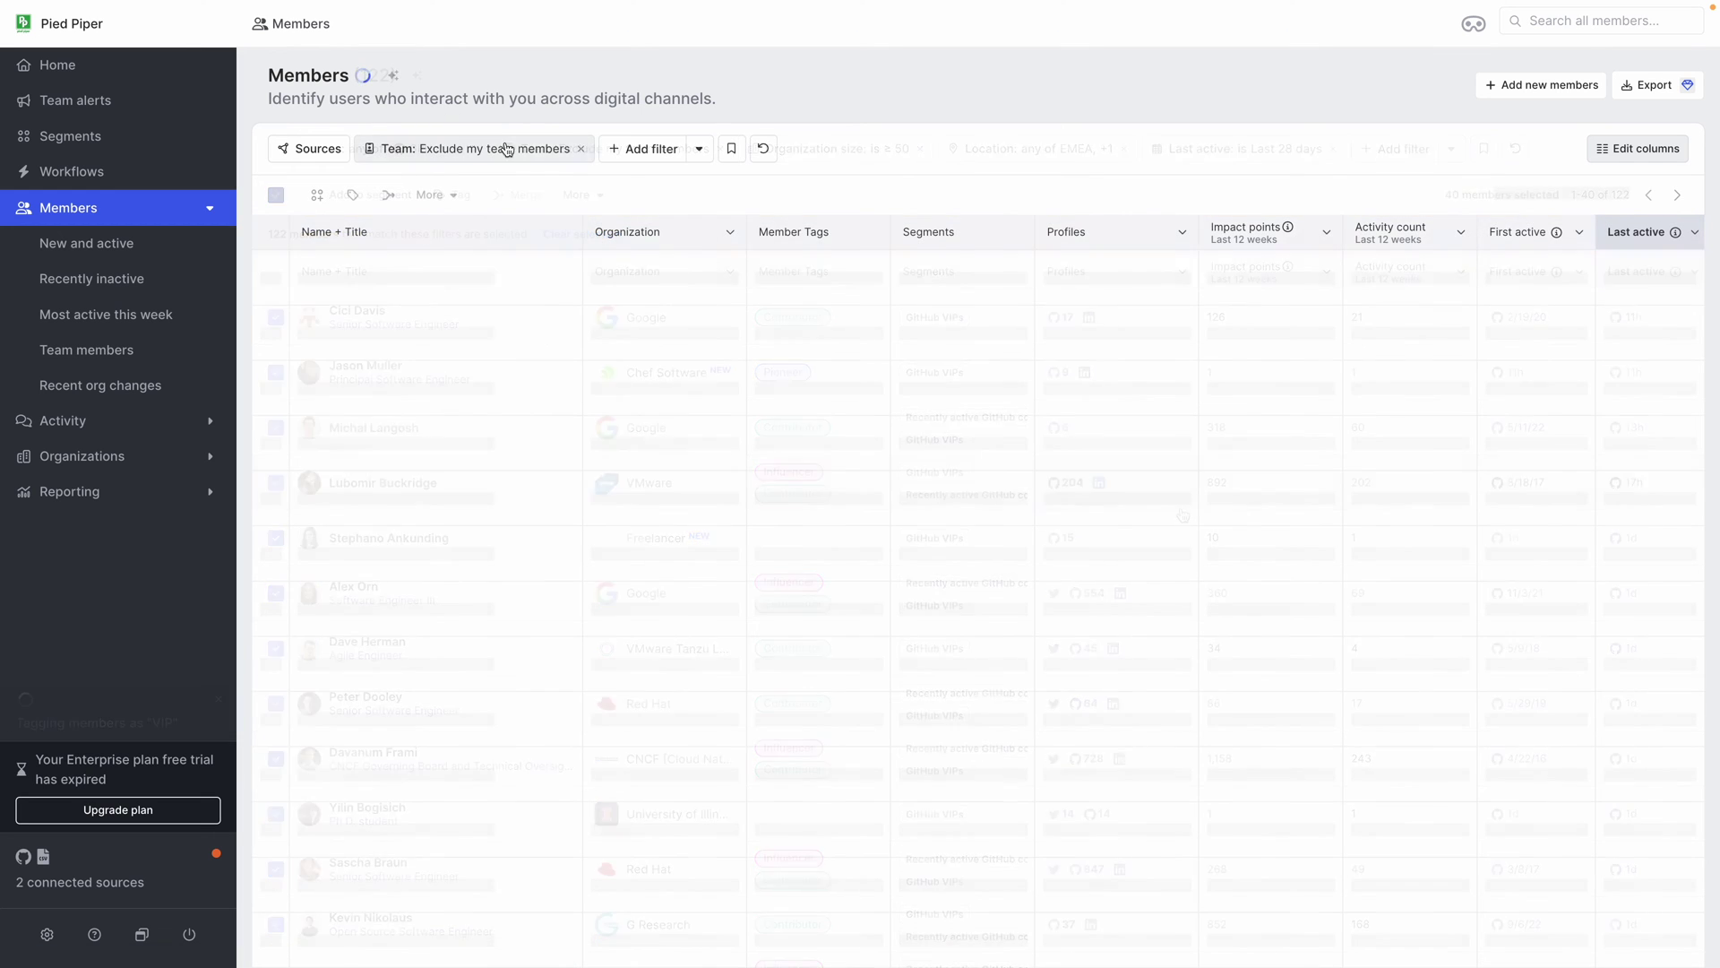
Step: Add a Member tags filter showing only members tagged VIP
{"action": "left_click", "coordinate": [620, 152]}
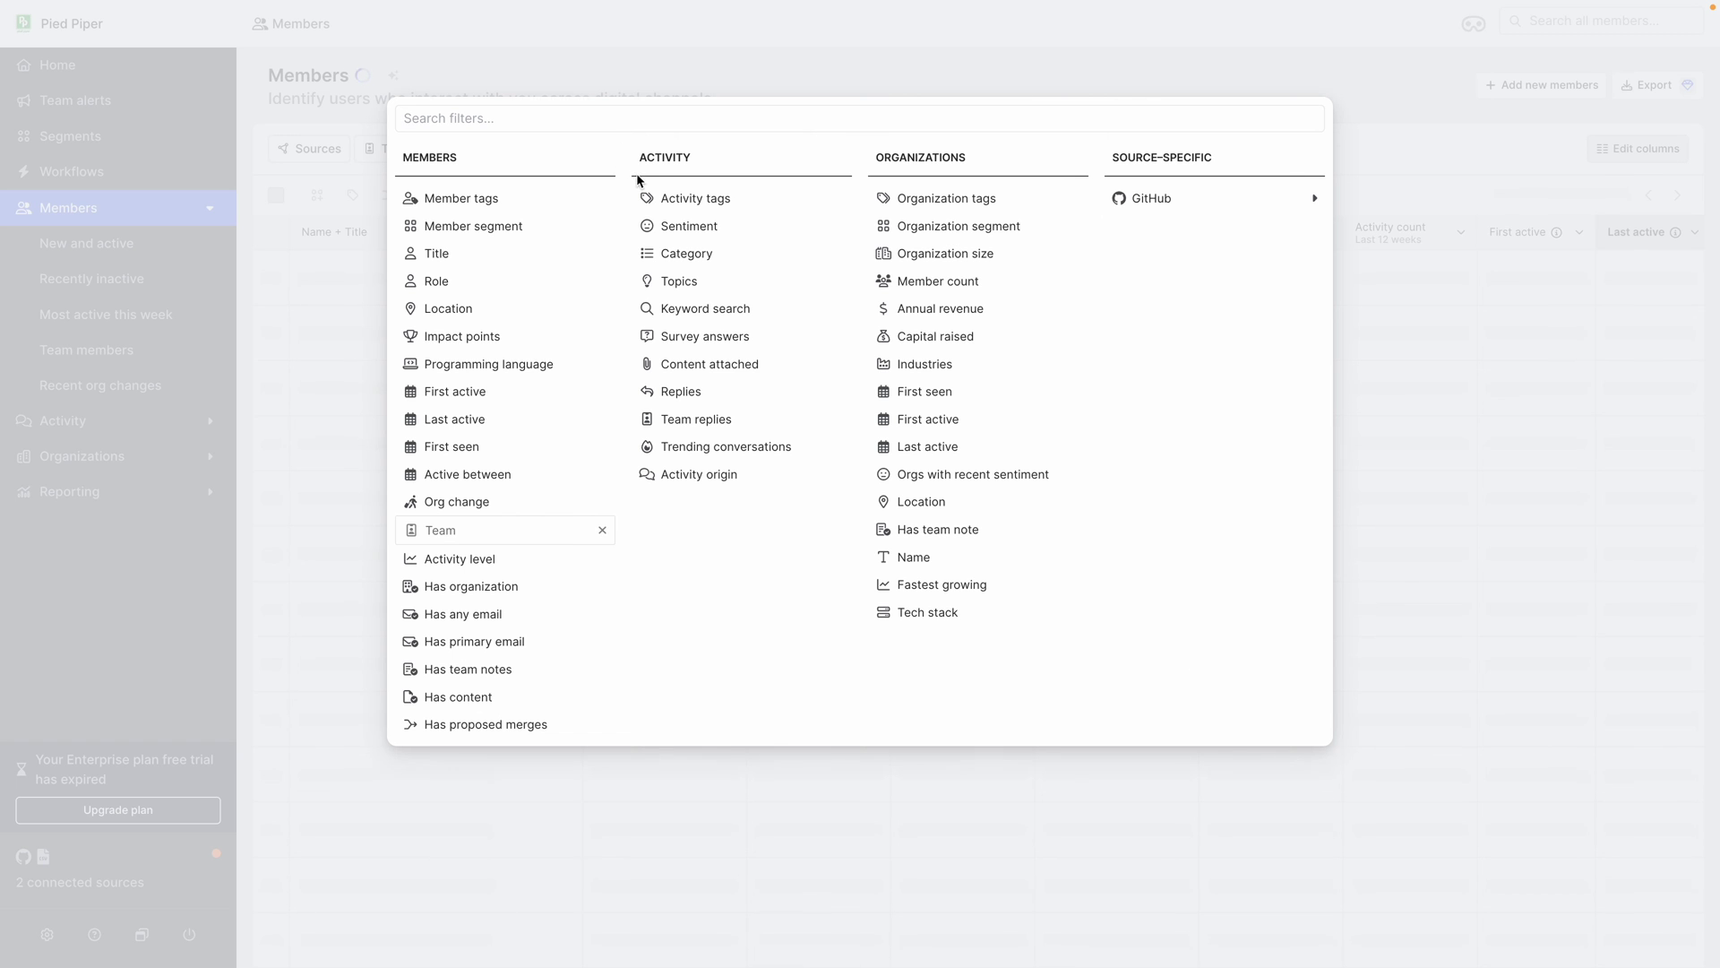
{"action": "left_click", "coordinate": [521, 193]}
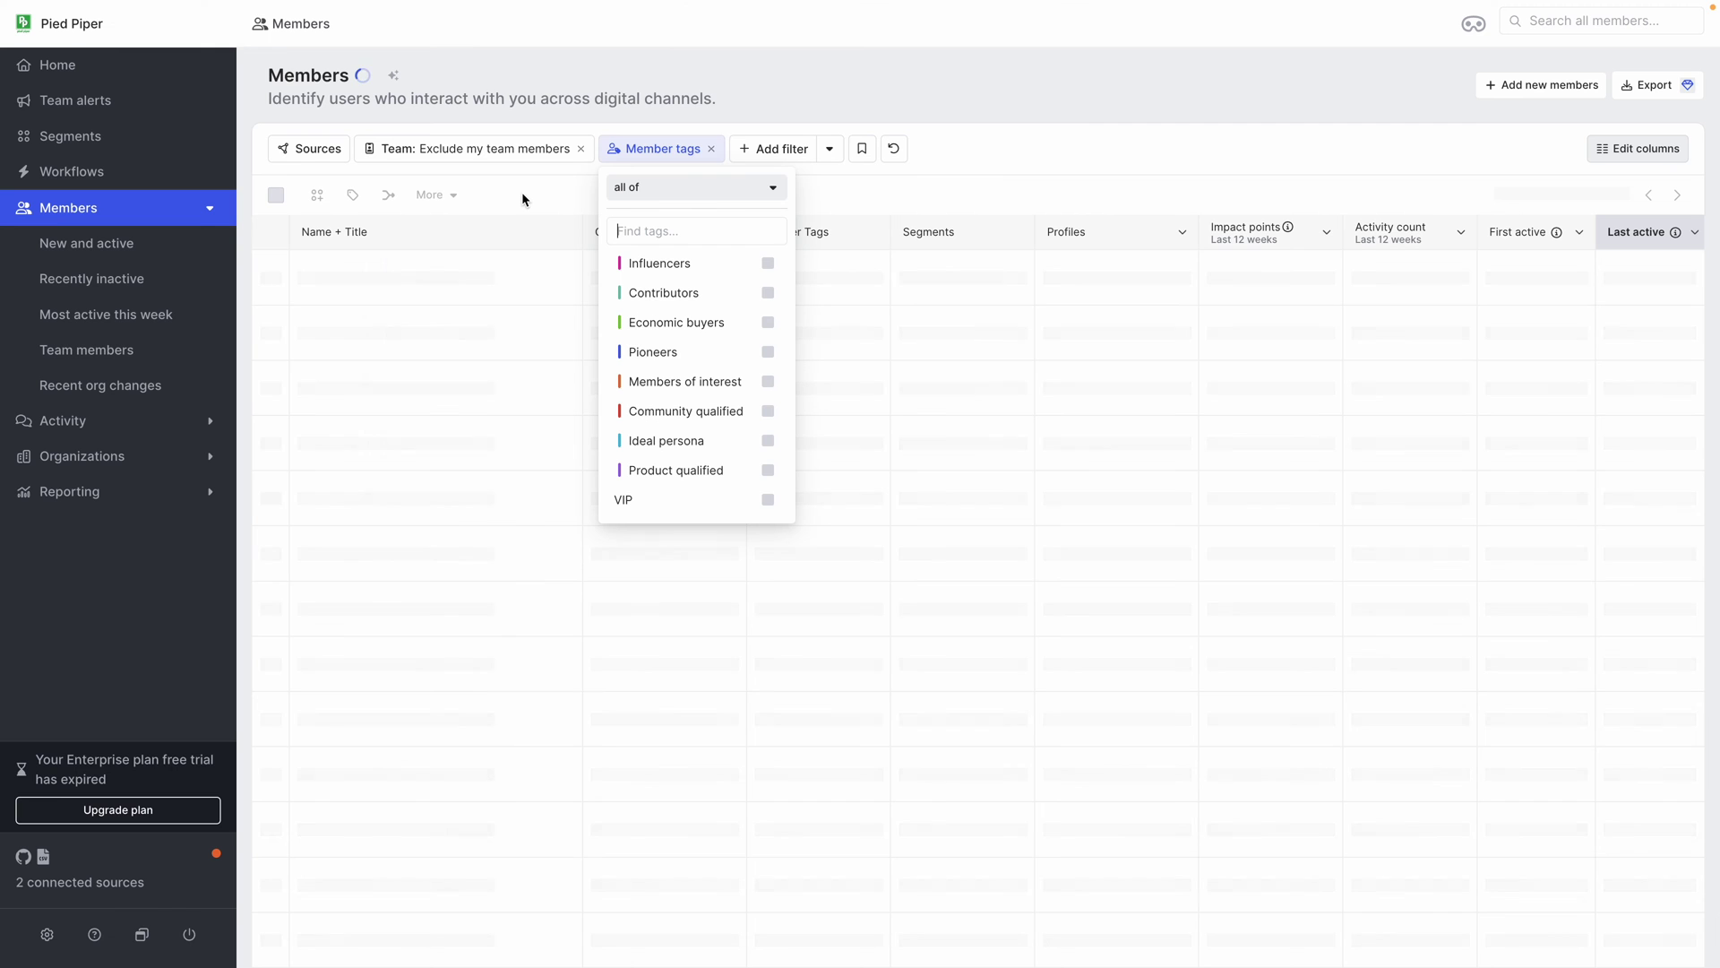
{"action": "left_click", "coordinate": [713, 503]}
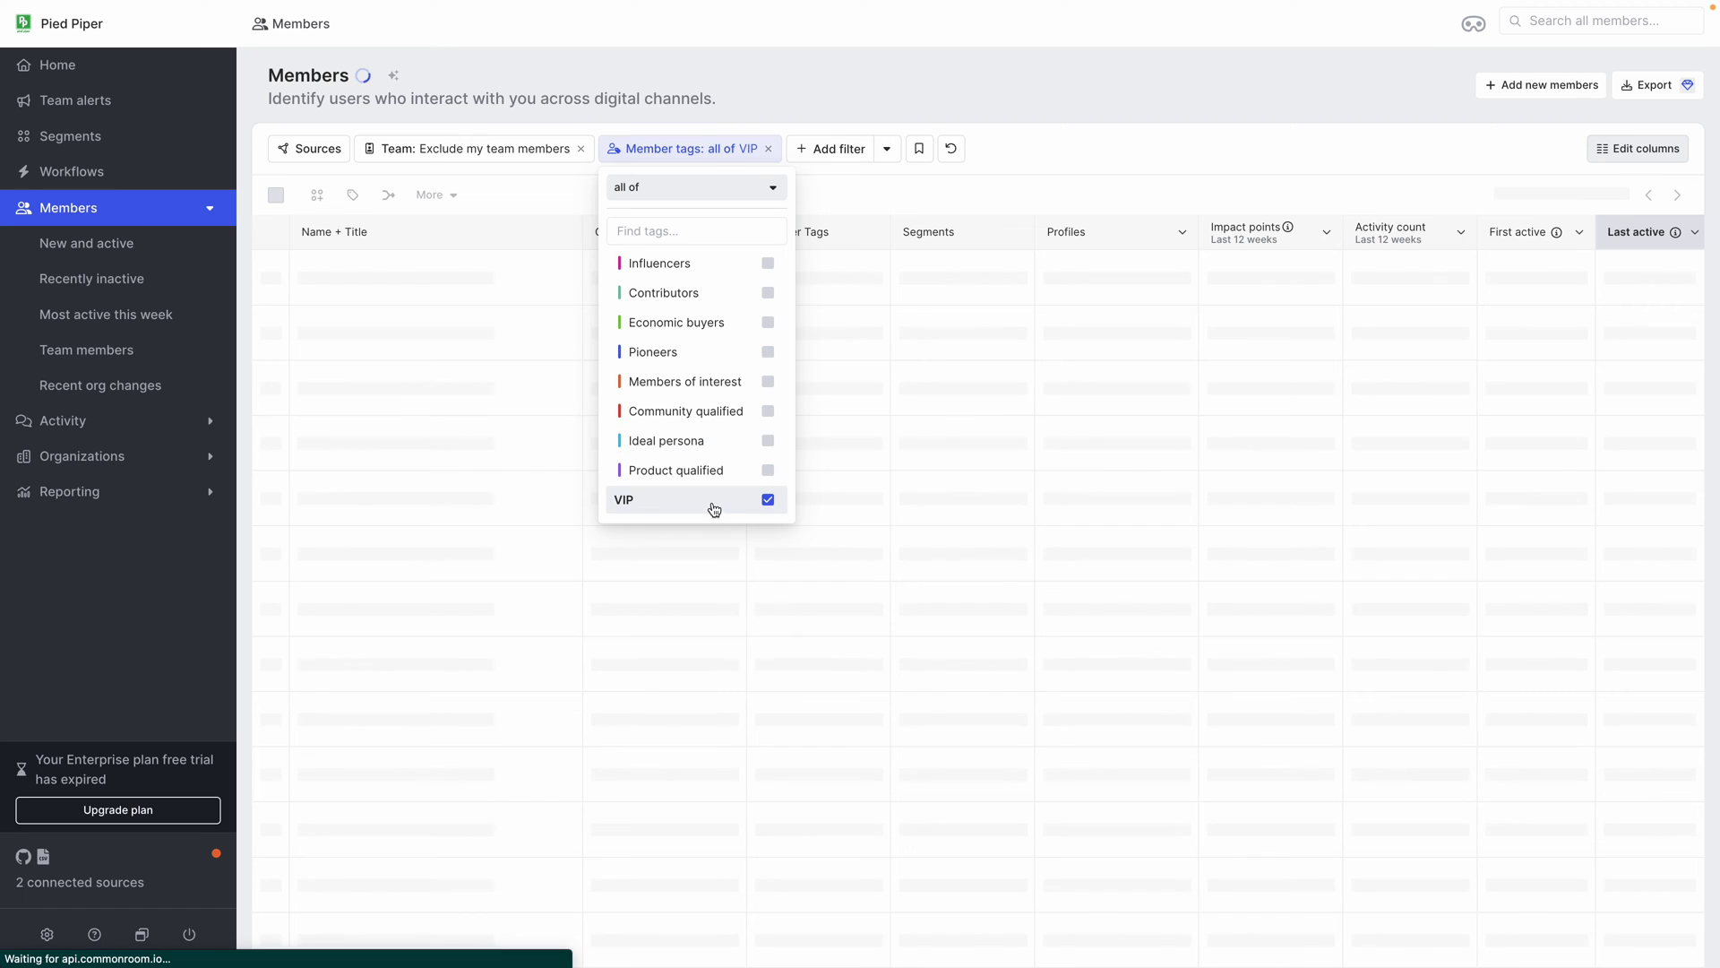
{"action": "left_click", "coordinate": [873, 185]}
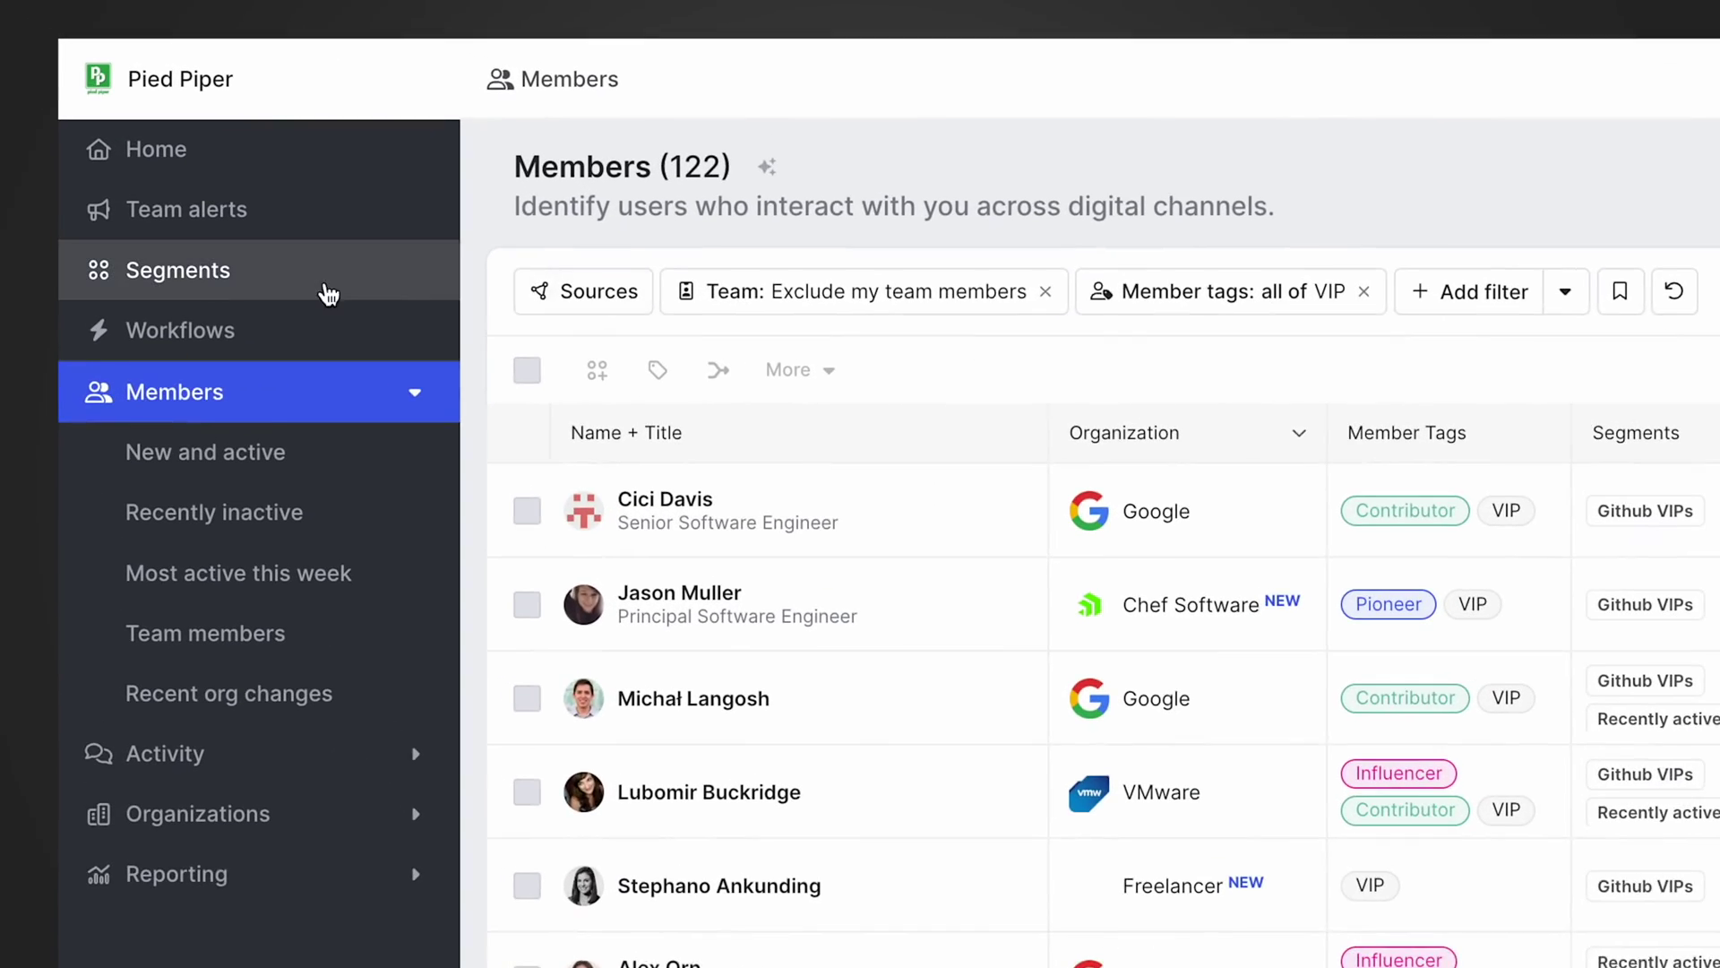
Step: Open the Settings tab of the 'Recently active GitHub contributors' segment from the Segments list
{"action": "left_click", "coordinate": [197, 251]}
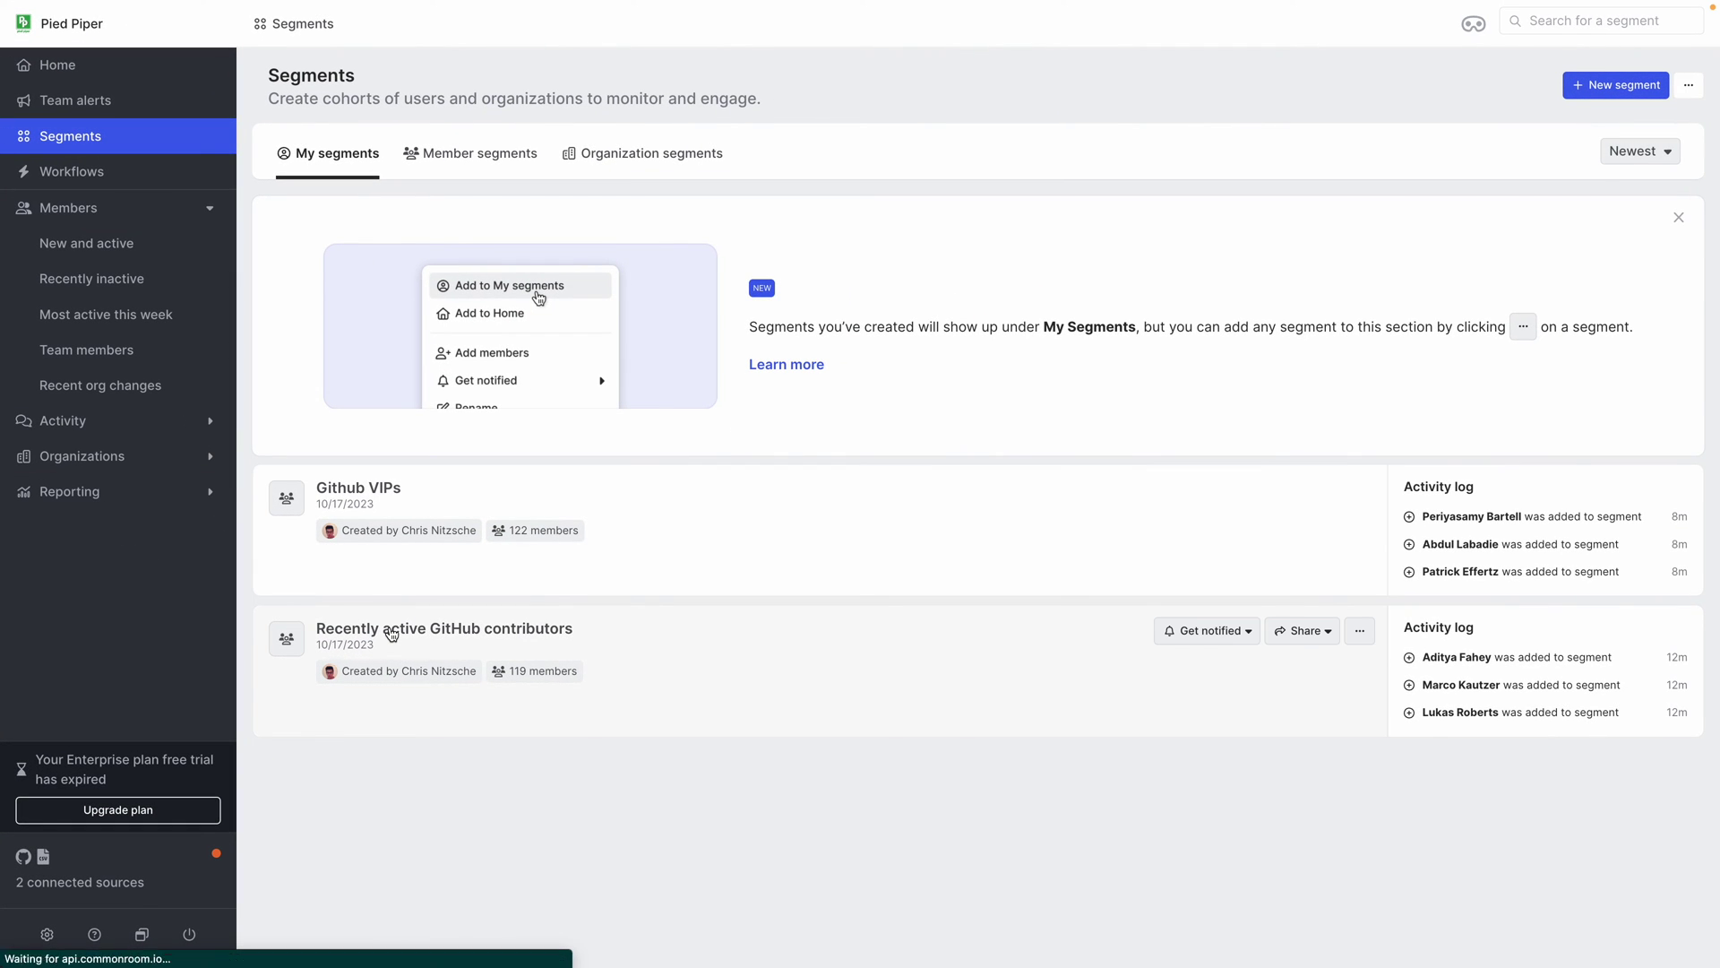
{"action": "left_click", "coordinate": [392, 634]}
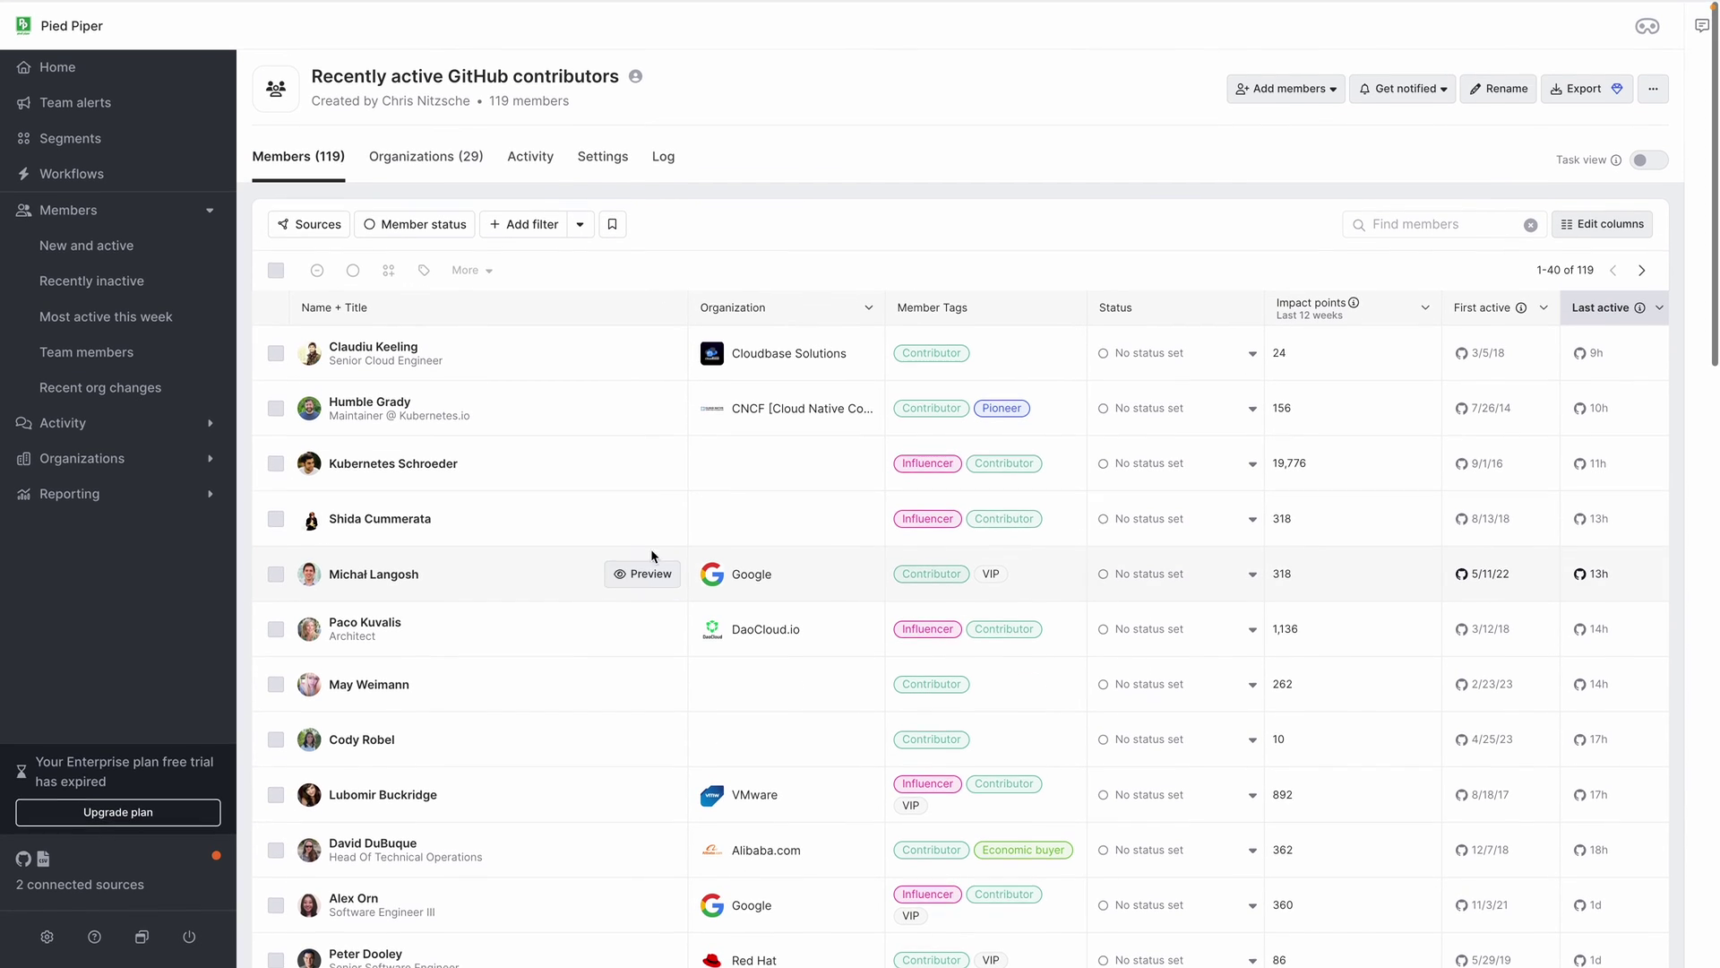
{"action": "left_click", "coordinate": [603, 155]}
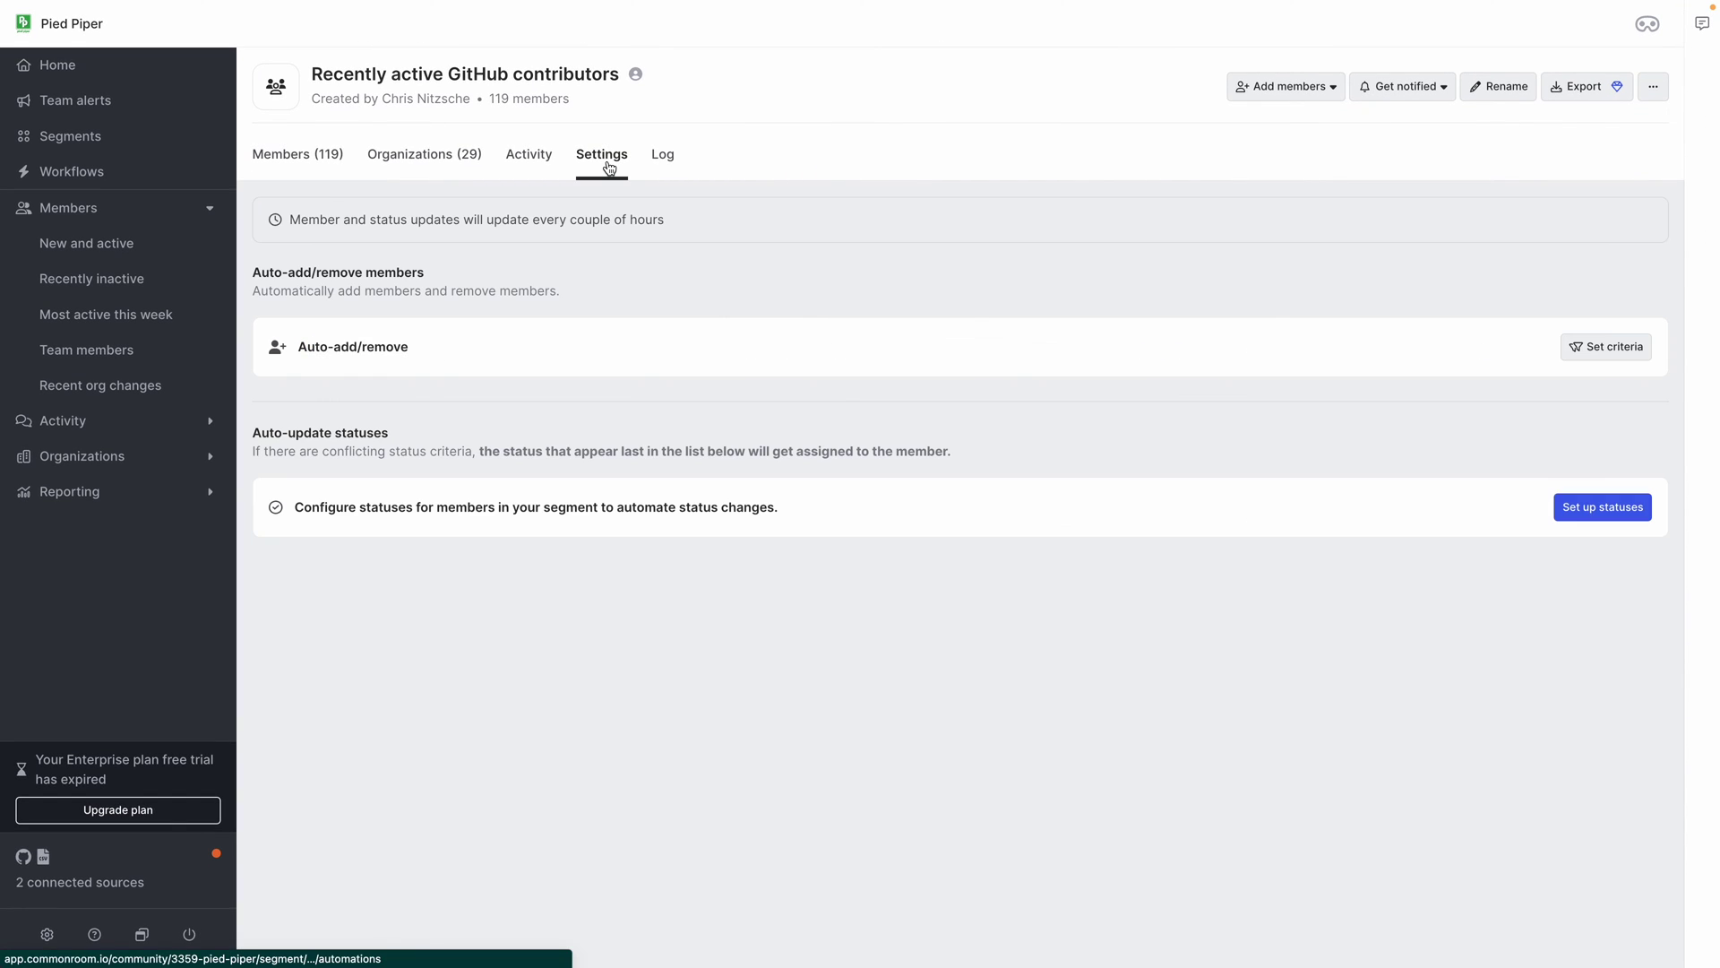
Step: Begin auto-add criteria for the segment with Sources limited to GitHub
{"action": "left_click", "coordinate": [1604, 347]}
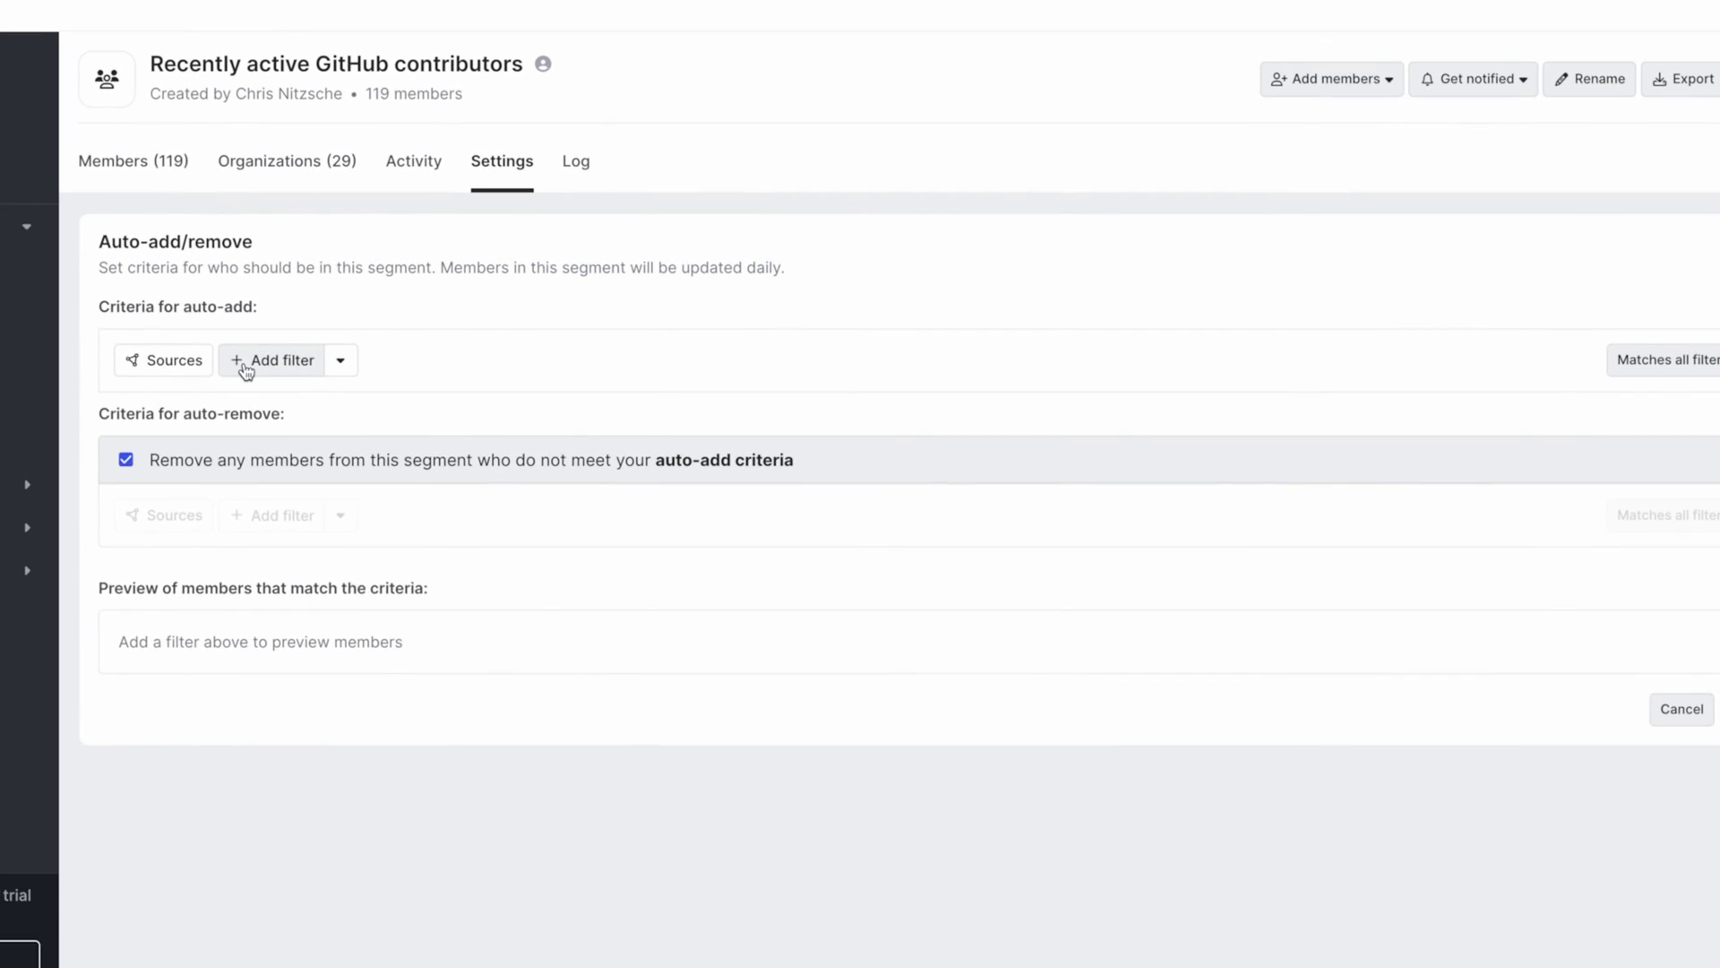
{"action": "left_click", "coordinate": [180, 362]}
{"action": "left_click", "coordinate": [184, 460]}
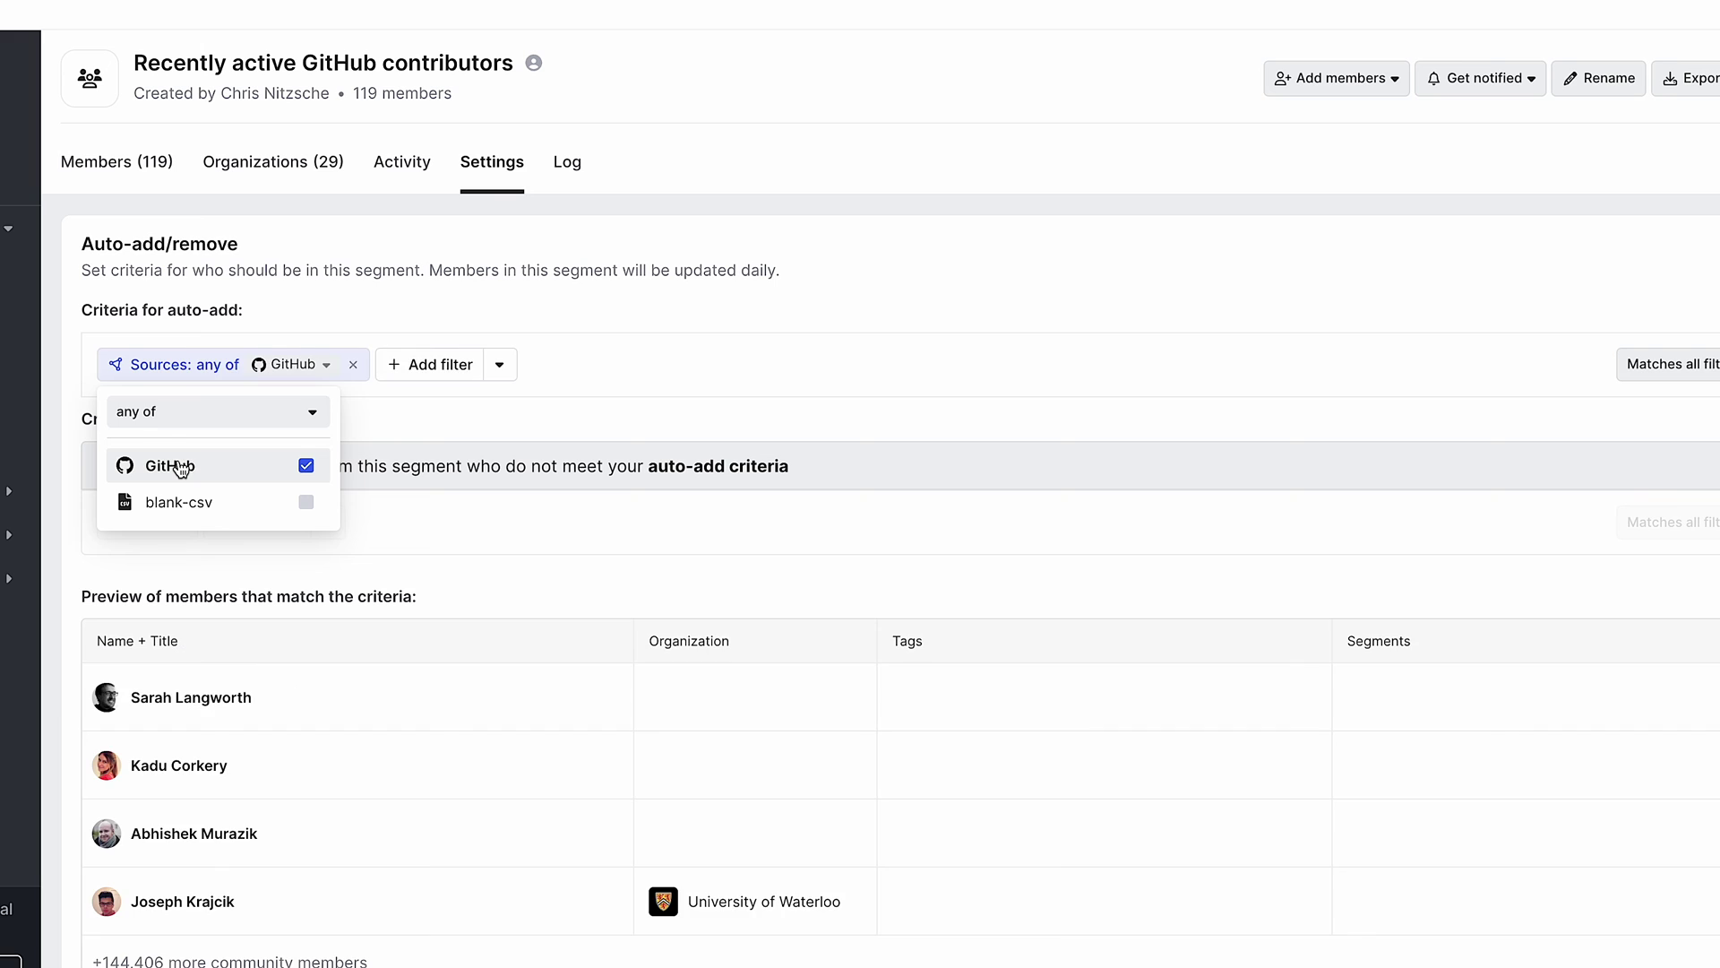
Step: Add a GitHub '# of Commits merged' filter: at least 1, in the last 6 months
{"action": "left_click", "coordinate": [428, 368]}
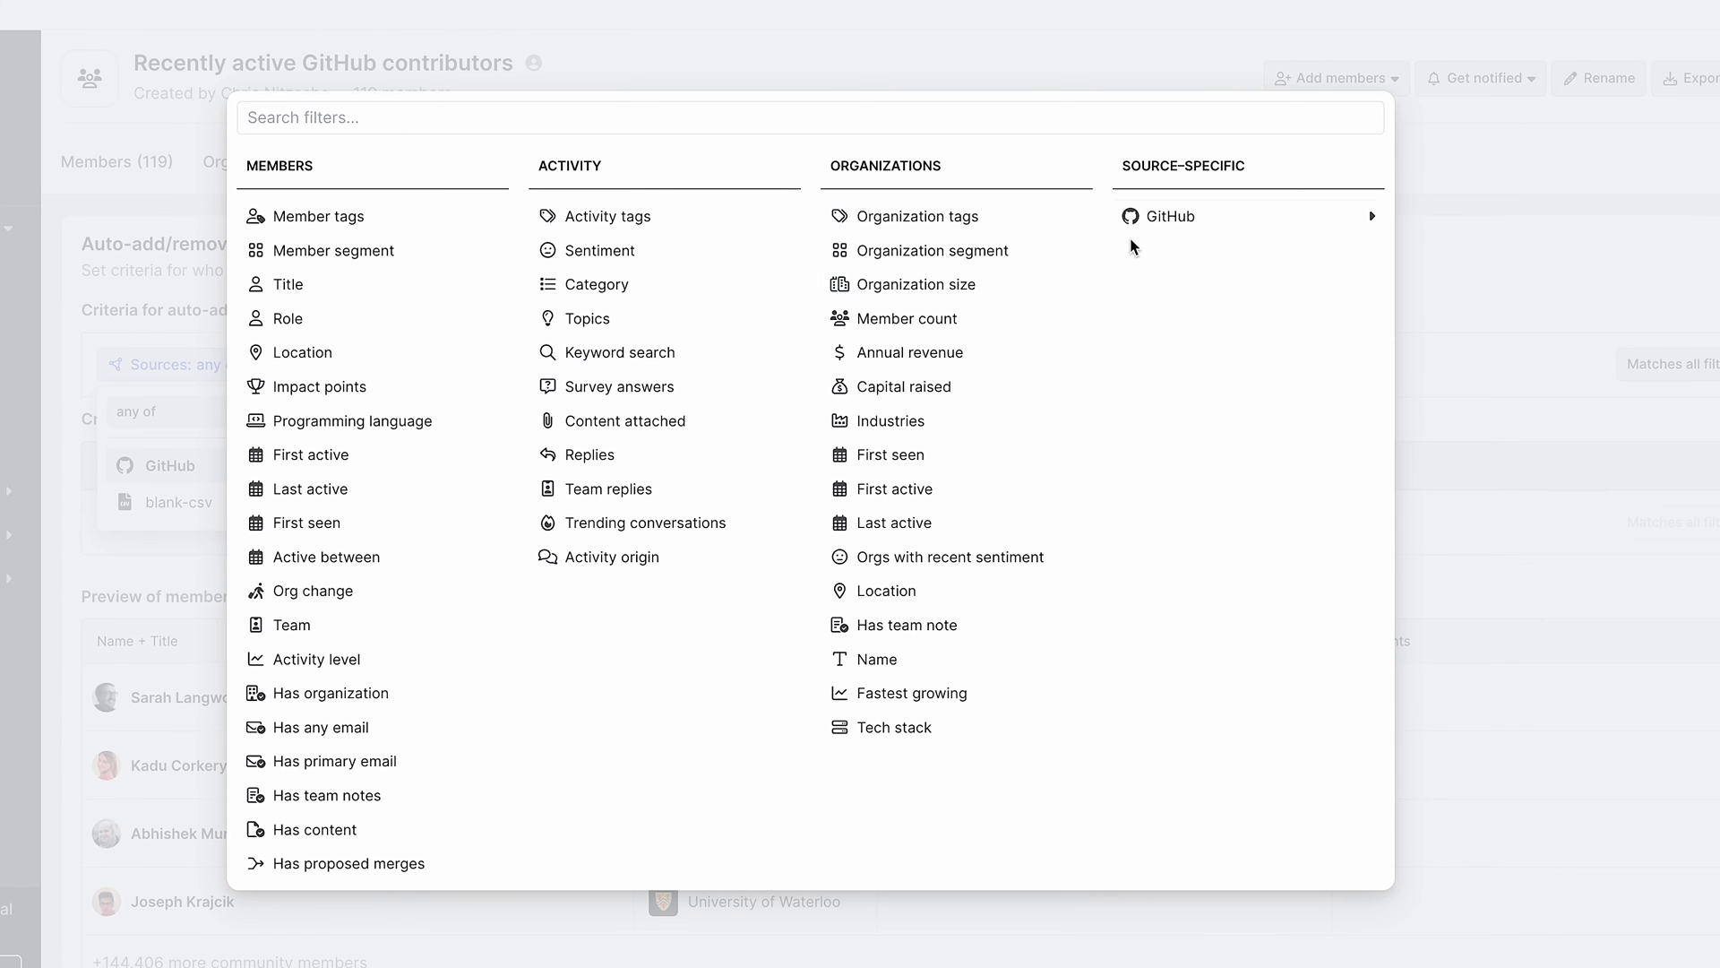
{"action": "mouse_move", "coordinate": [1154, 224]}
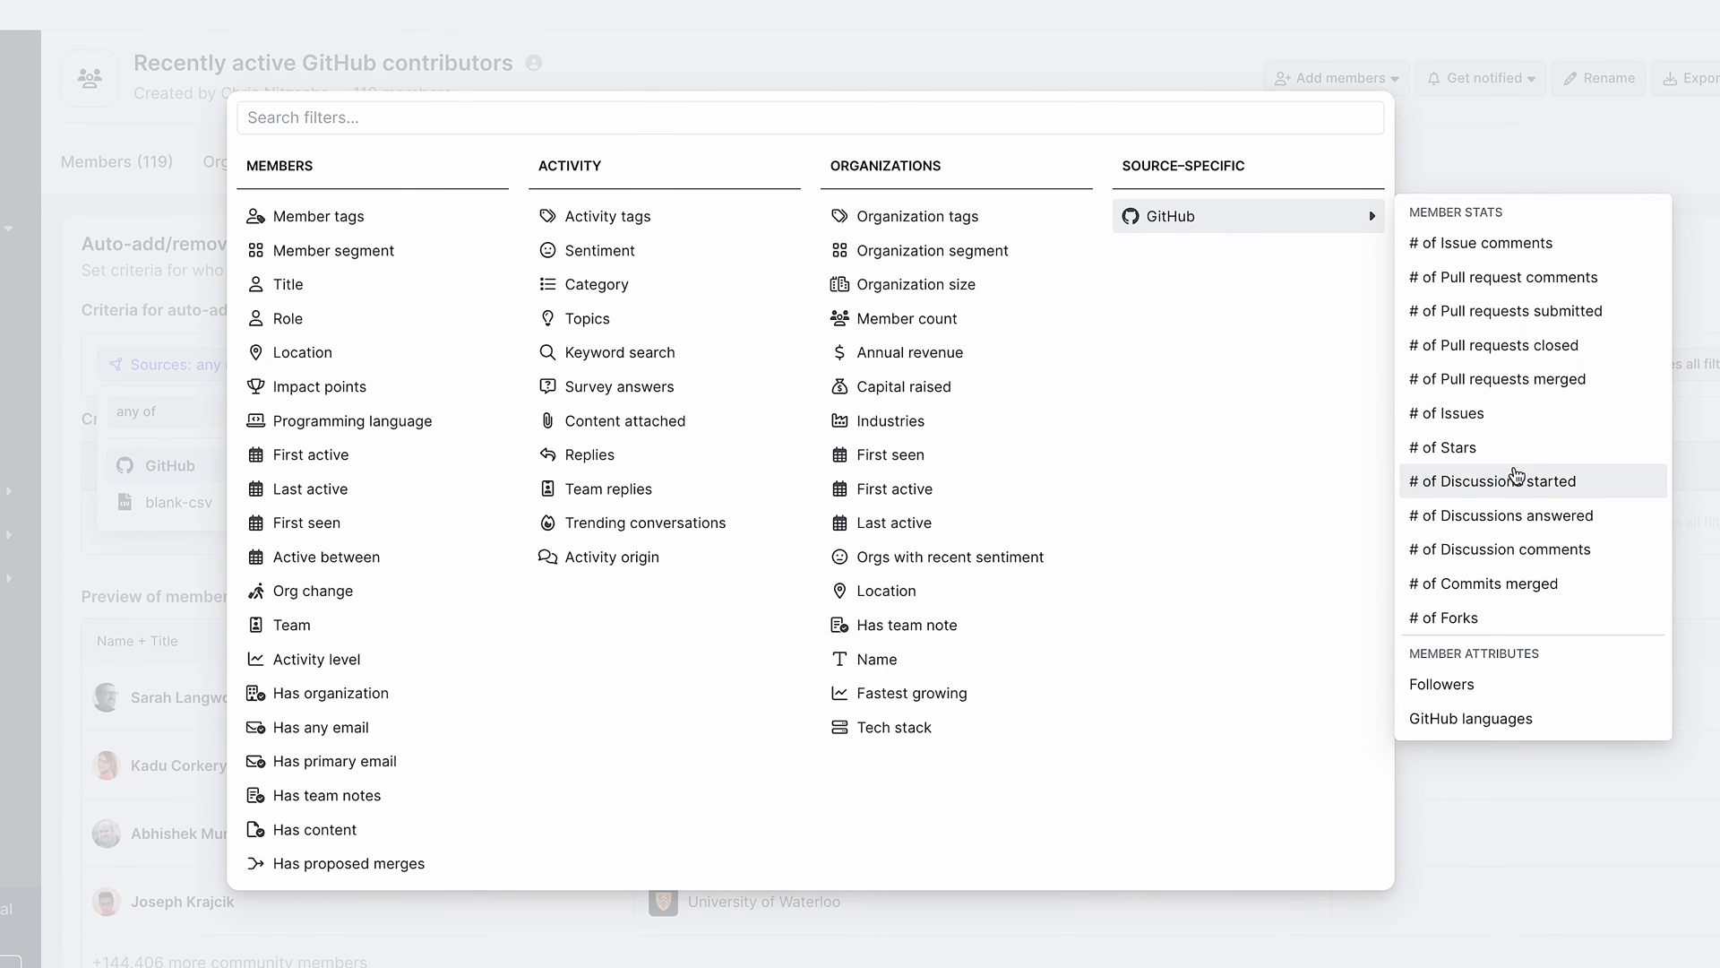
{"action": "left_click", "coordinate": [1514, 583]}
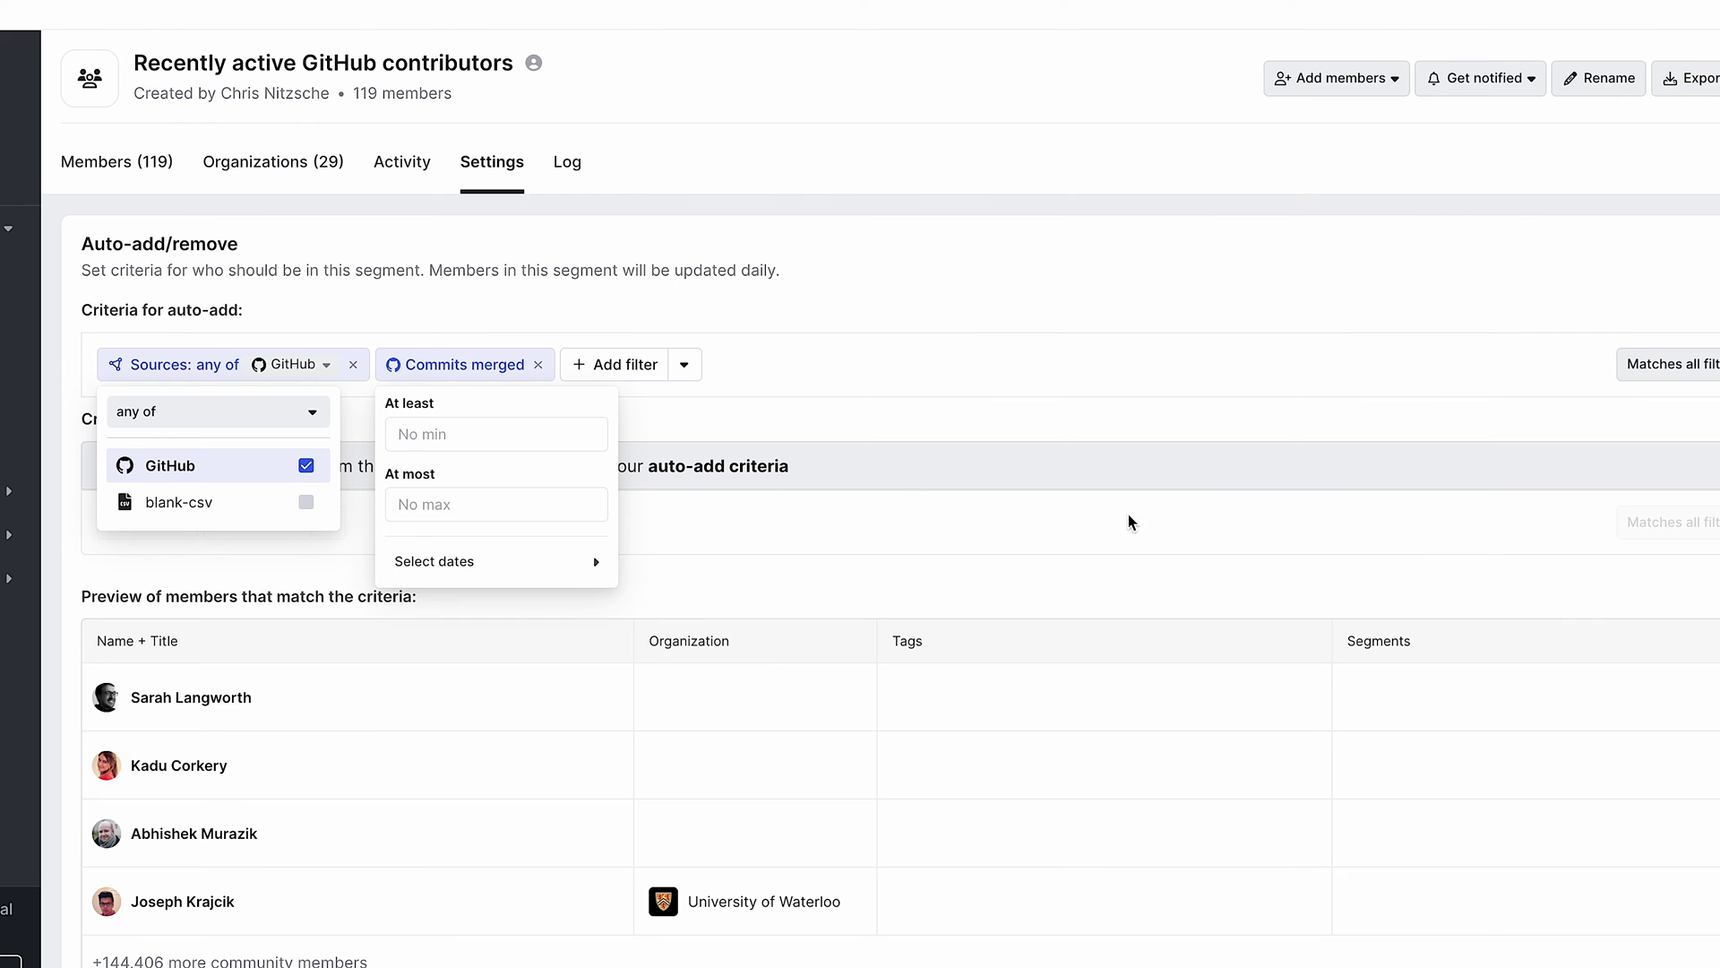
{"action": "left_click", "coordinate": [526, 434]}
{"action": "type", "text": "1"}
{"action": "mouse_move", "coordinate": [520, 561]}
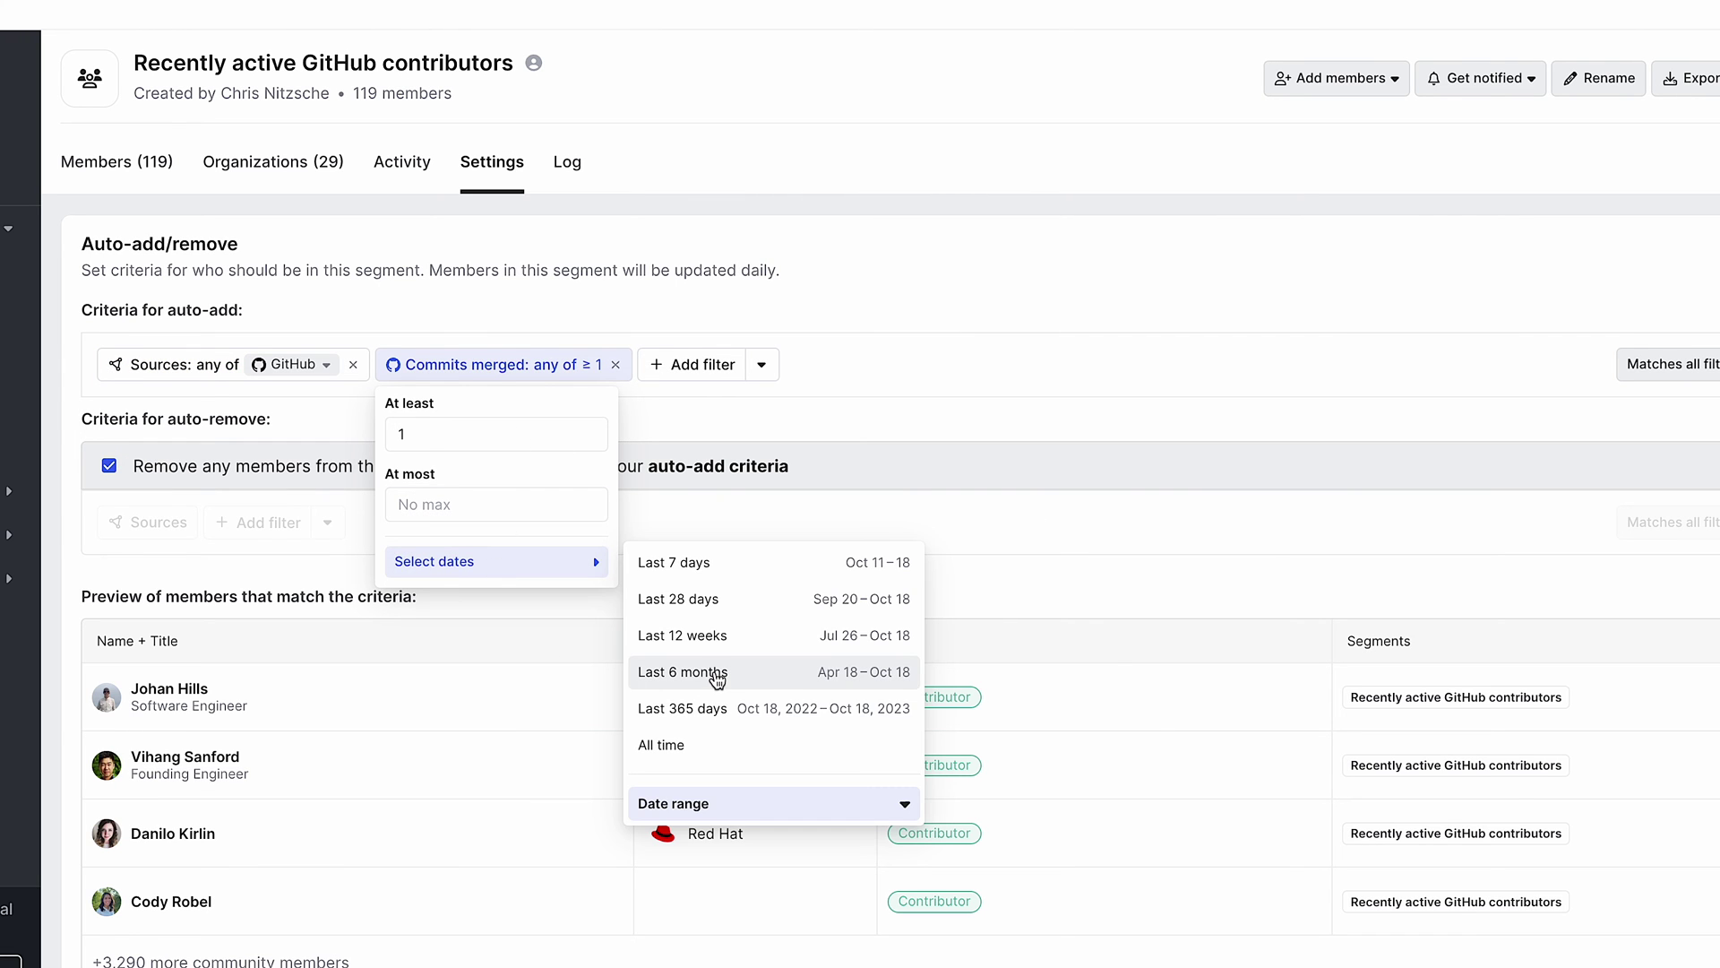
{"action": "left_click", "coordinate": [717, 672]}
{"action": "left_click", "coordinate": [862, 383]}
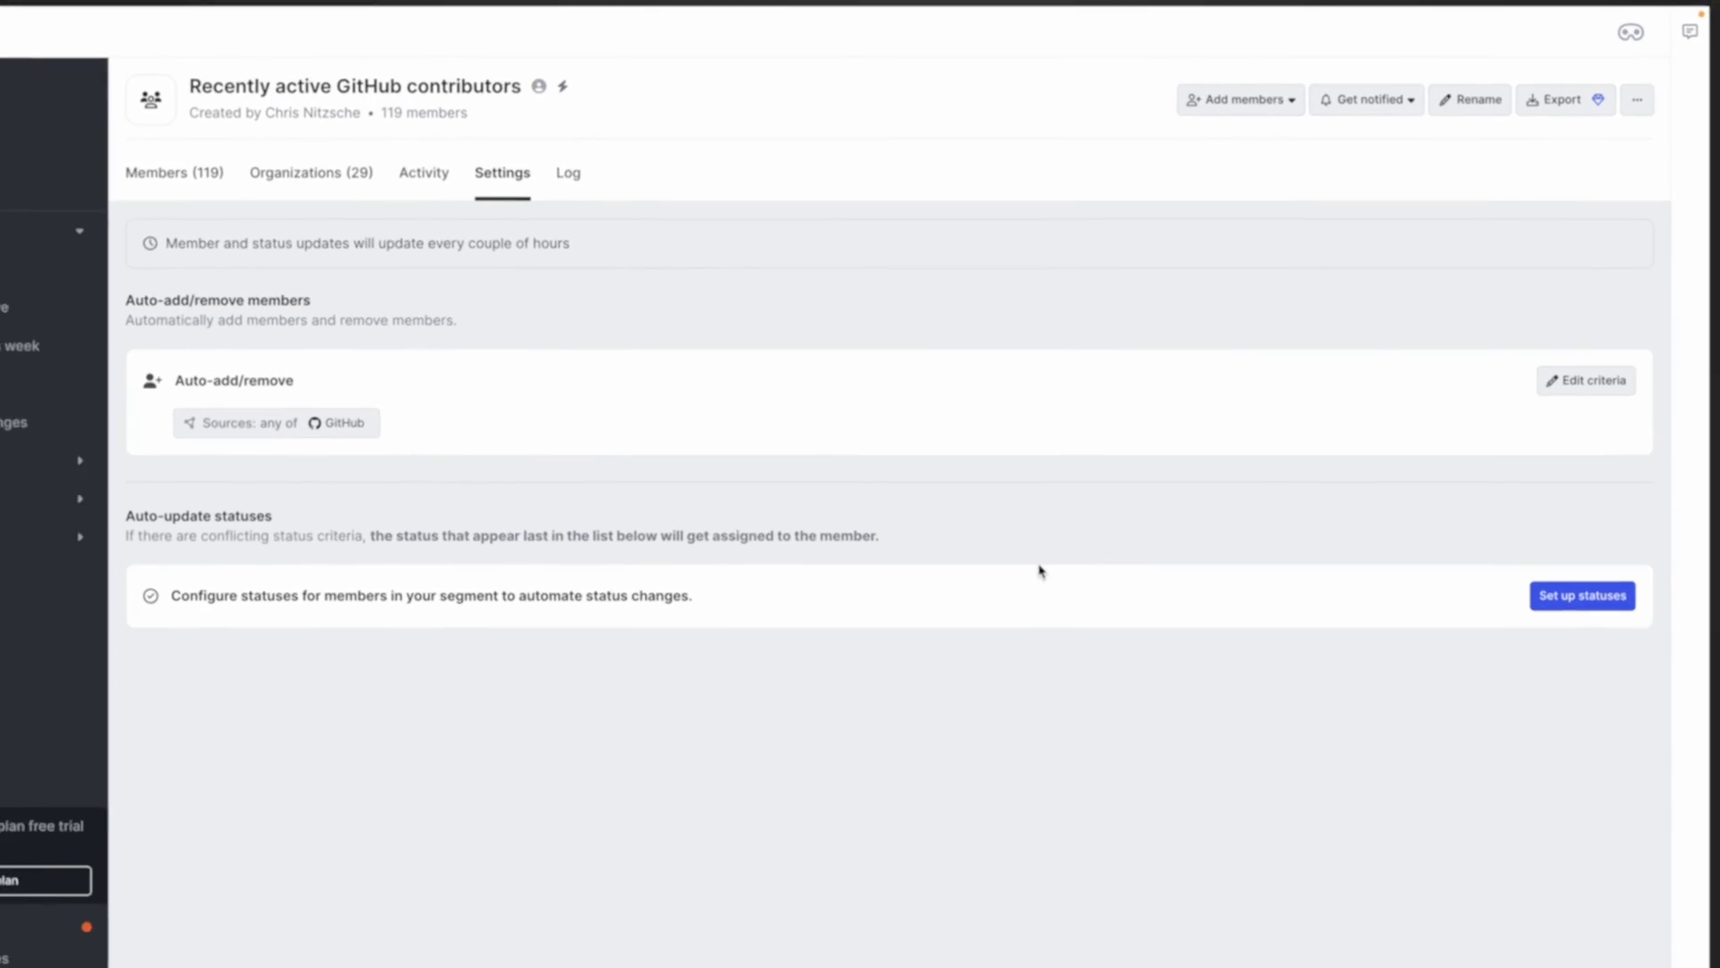
{"action": "left_click", "coordinate": [1361, 99]}
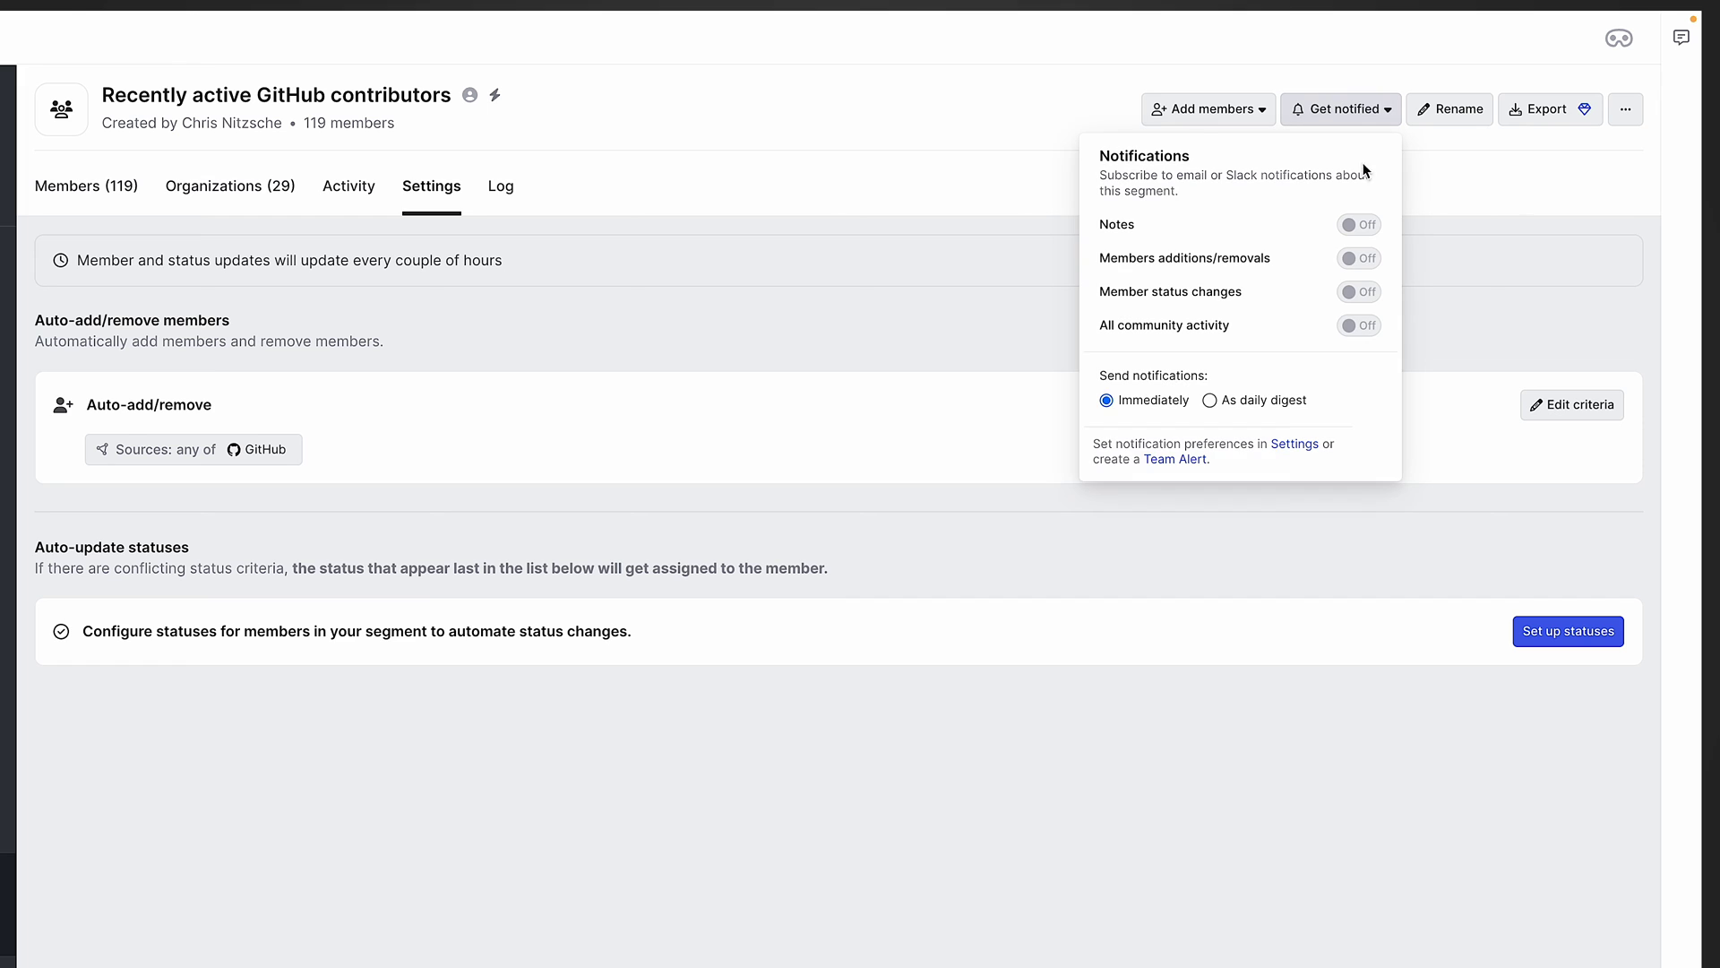
{"action": "left_click", "coordinate": [826, 677]}
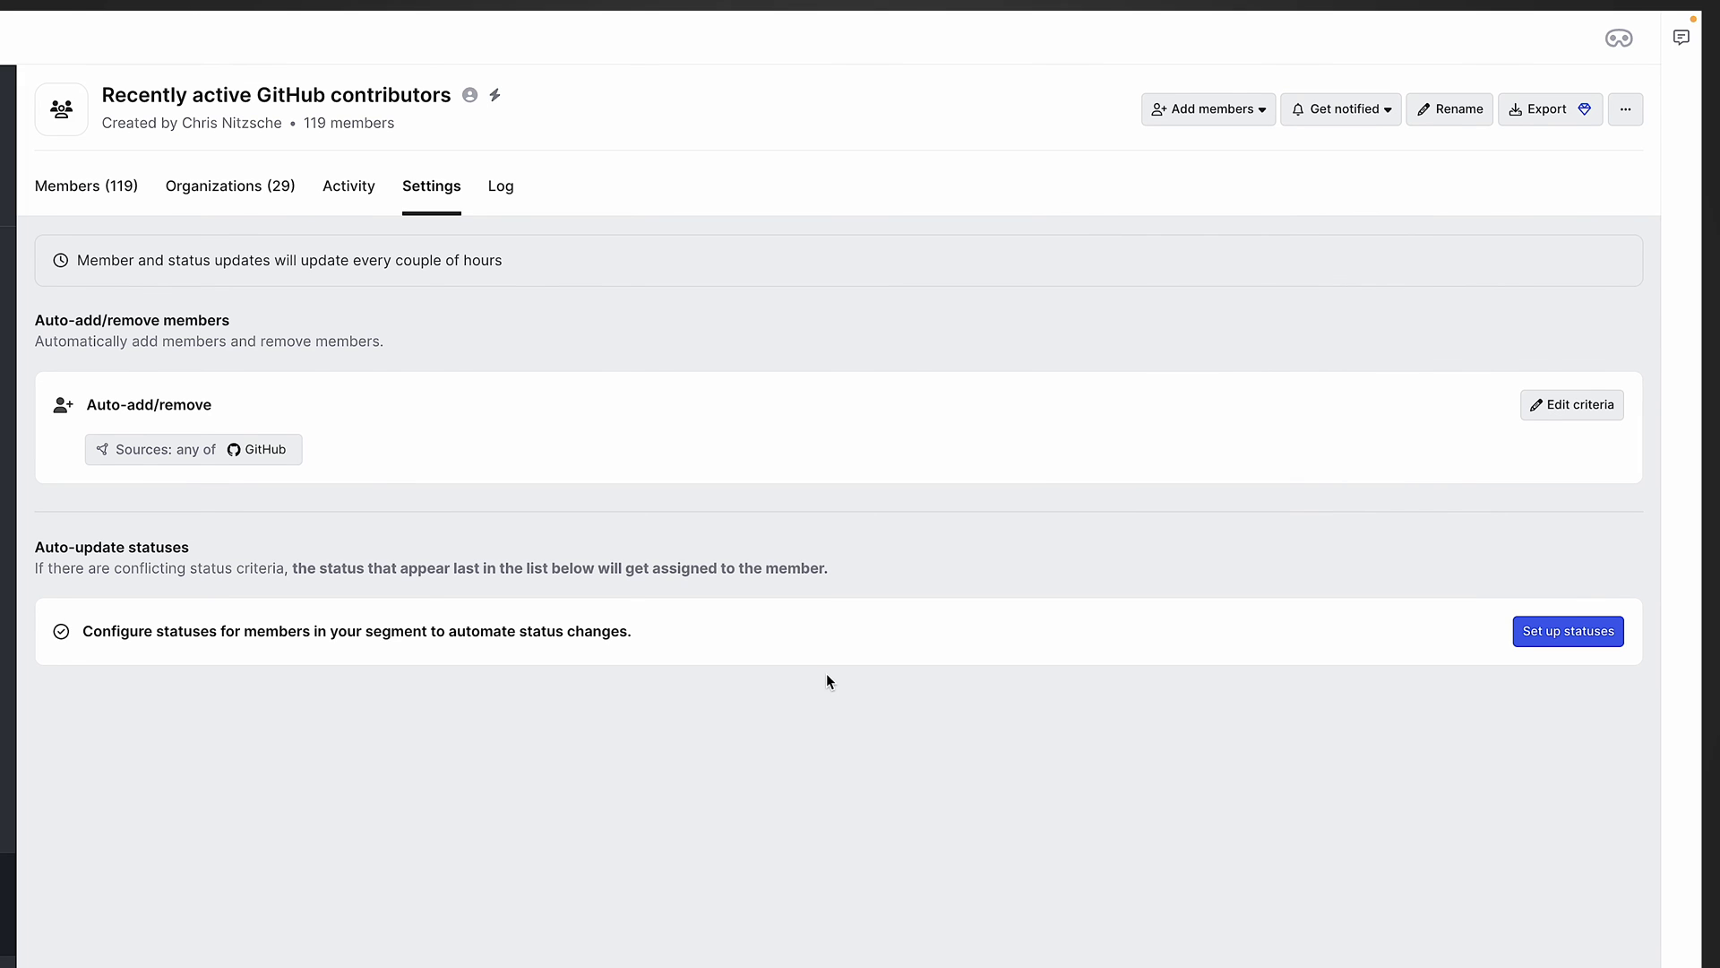